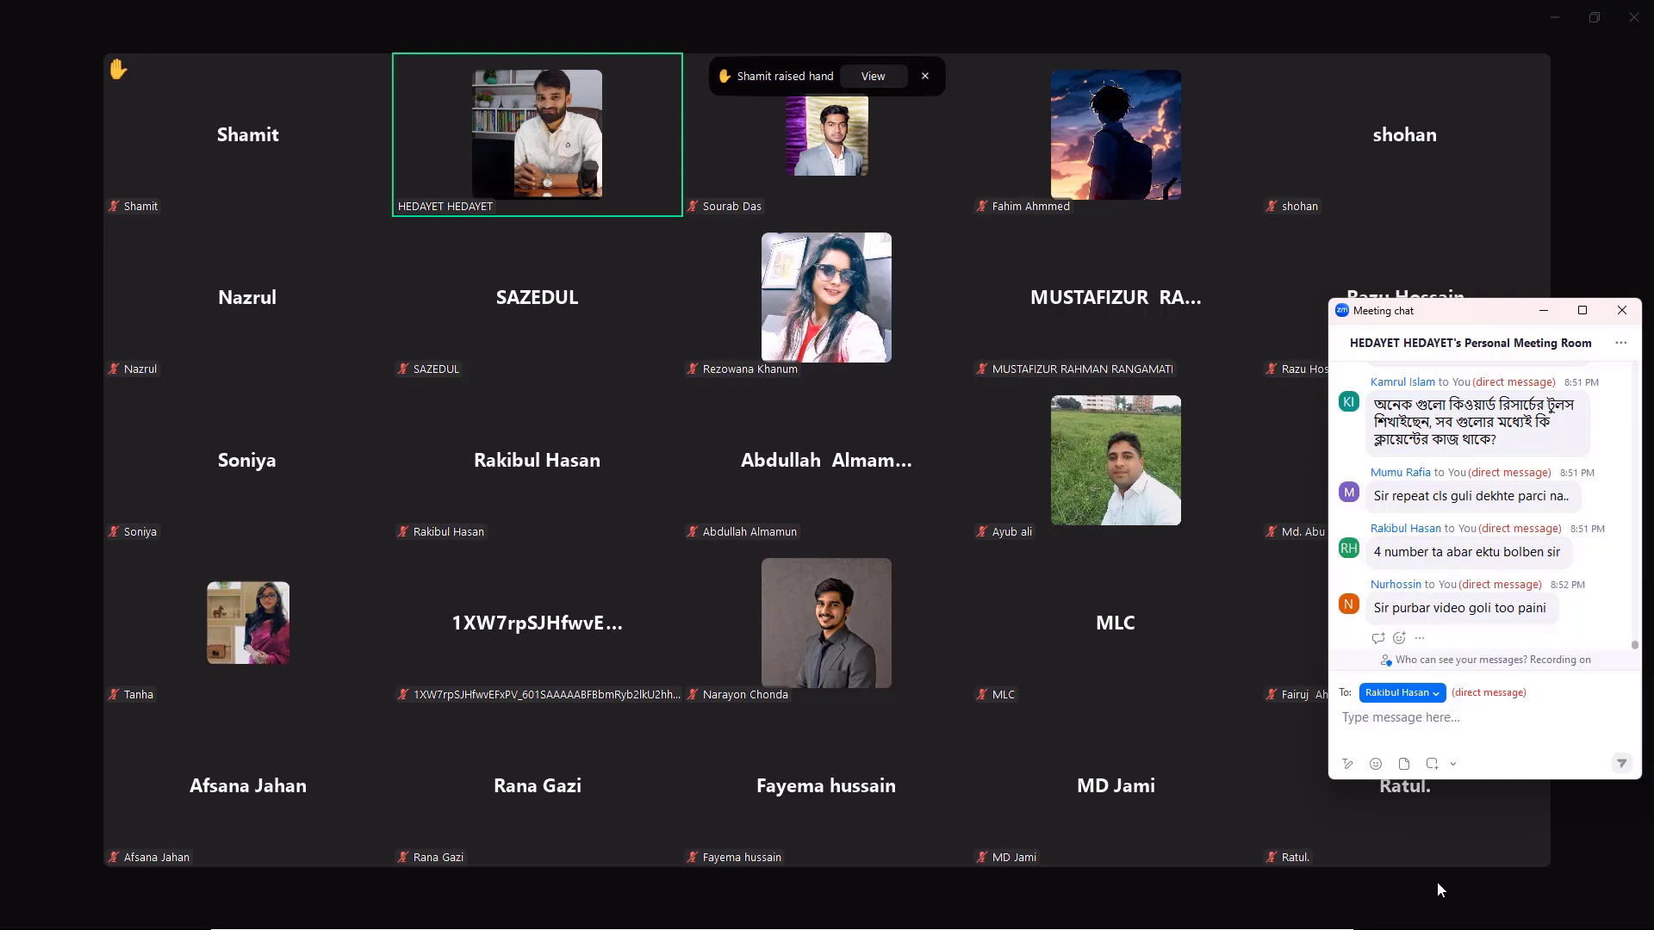
Switch to the Chrome browser, search Google for "google search console" and open Search Console for wisebdit.com.
{"action": "key", "text": "alt+Tab"}
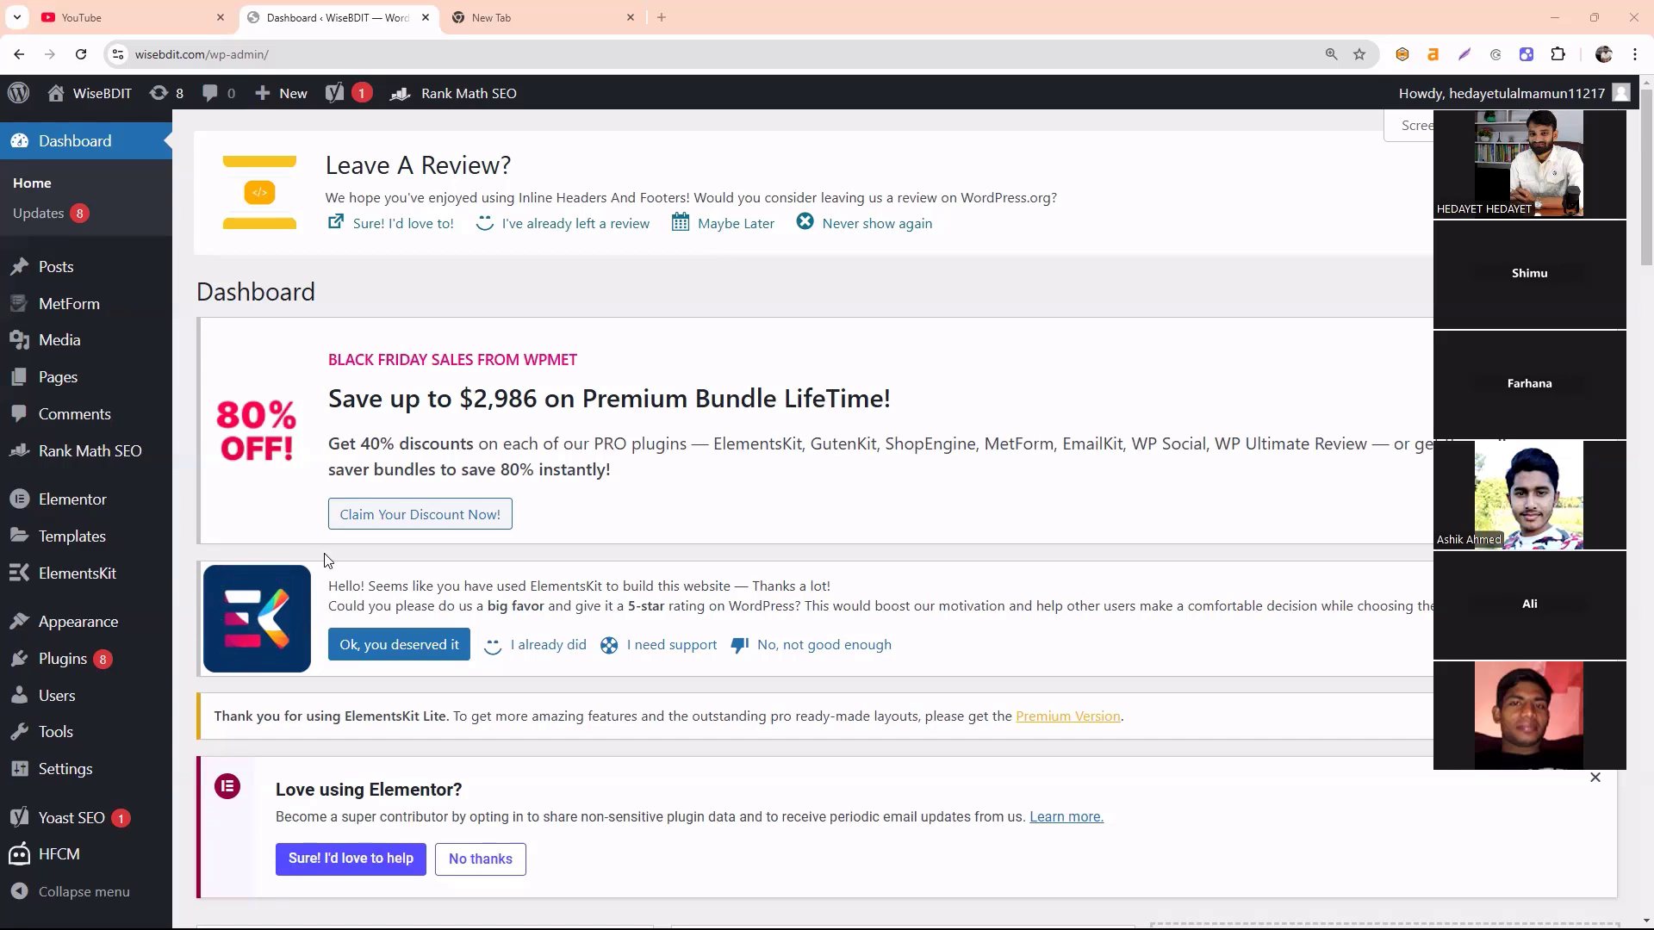
{"action": "left_click", "coordinate": [539, 12]}
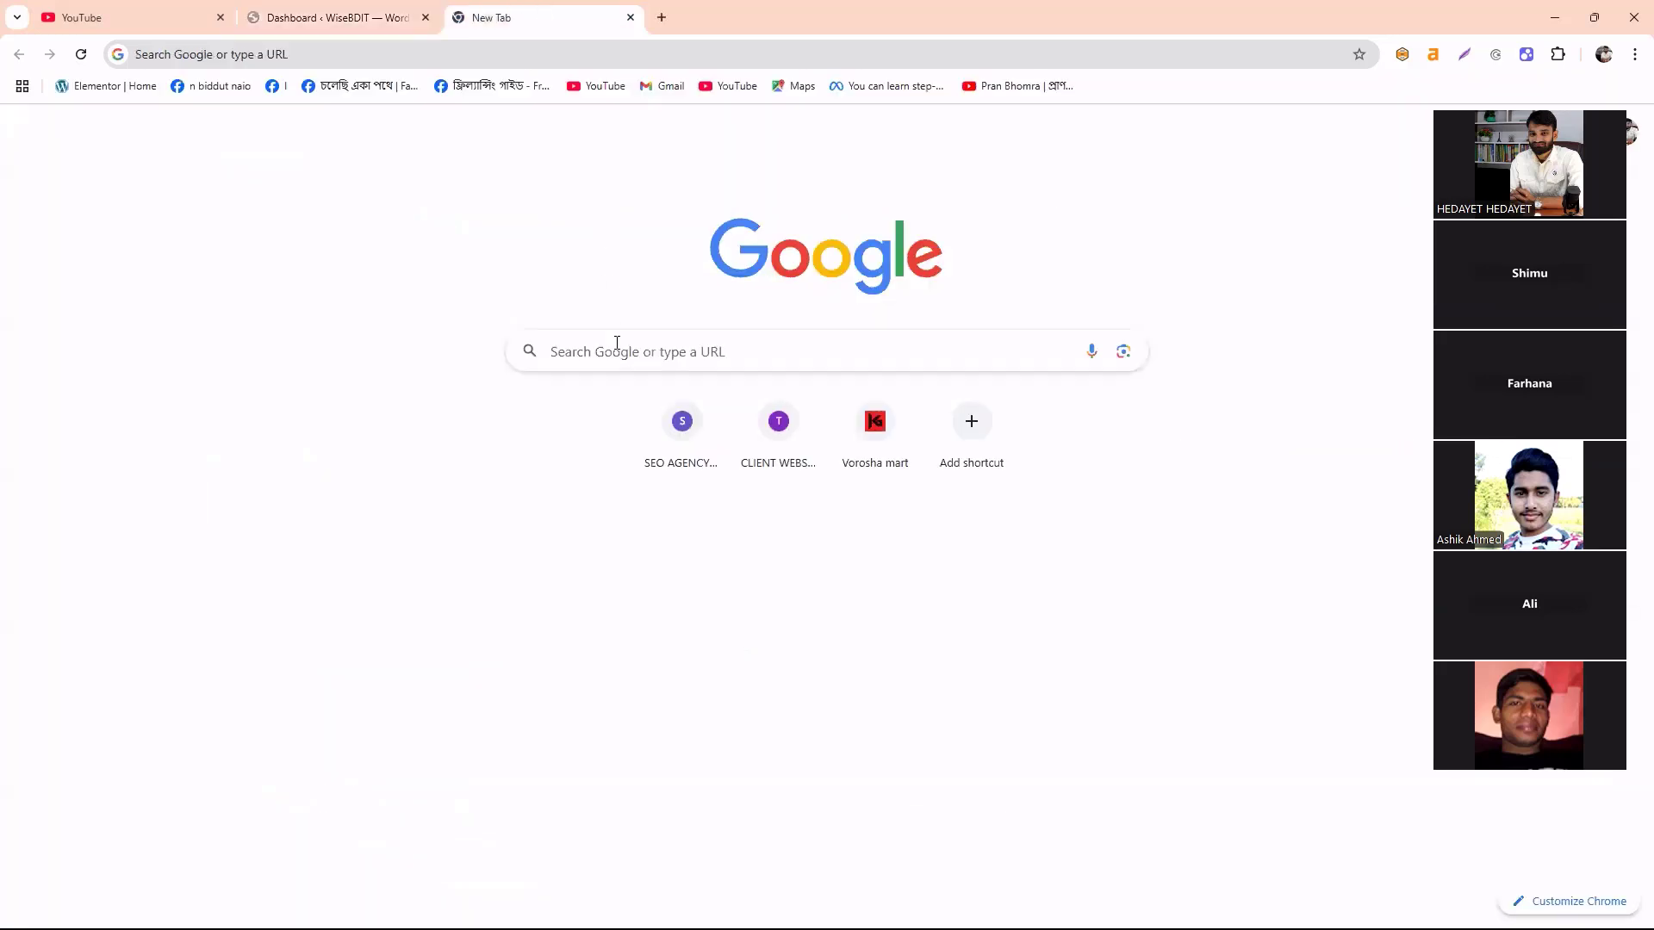
{"action": "left_click", "coordinate": [617, 343]}
{"action": "type", "text": "g"}
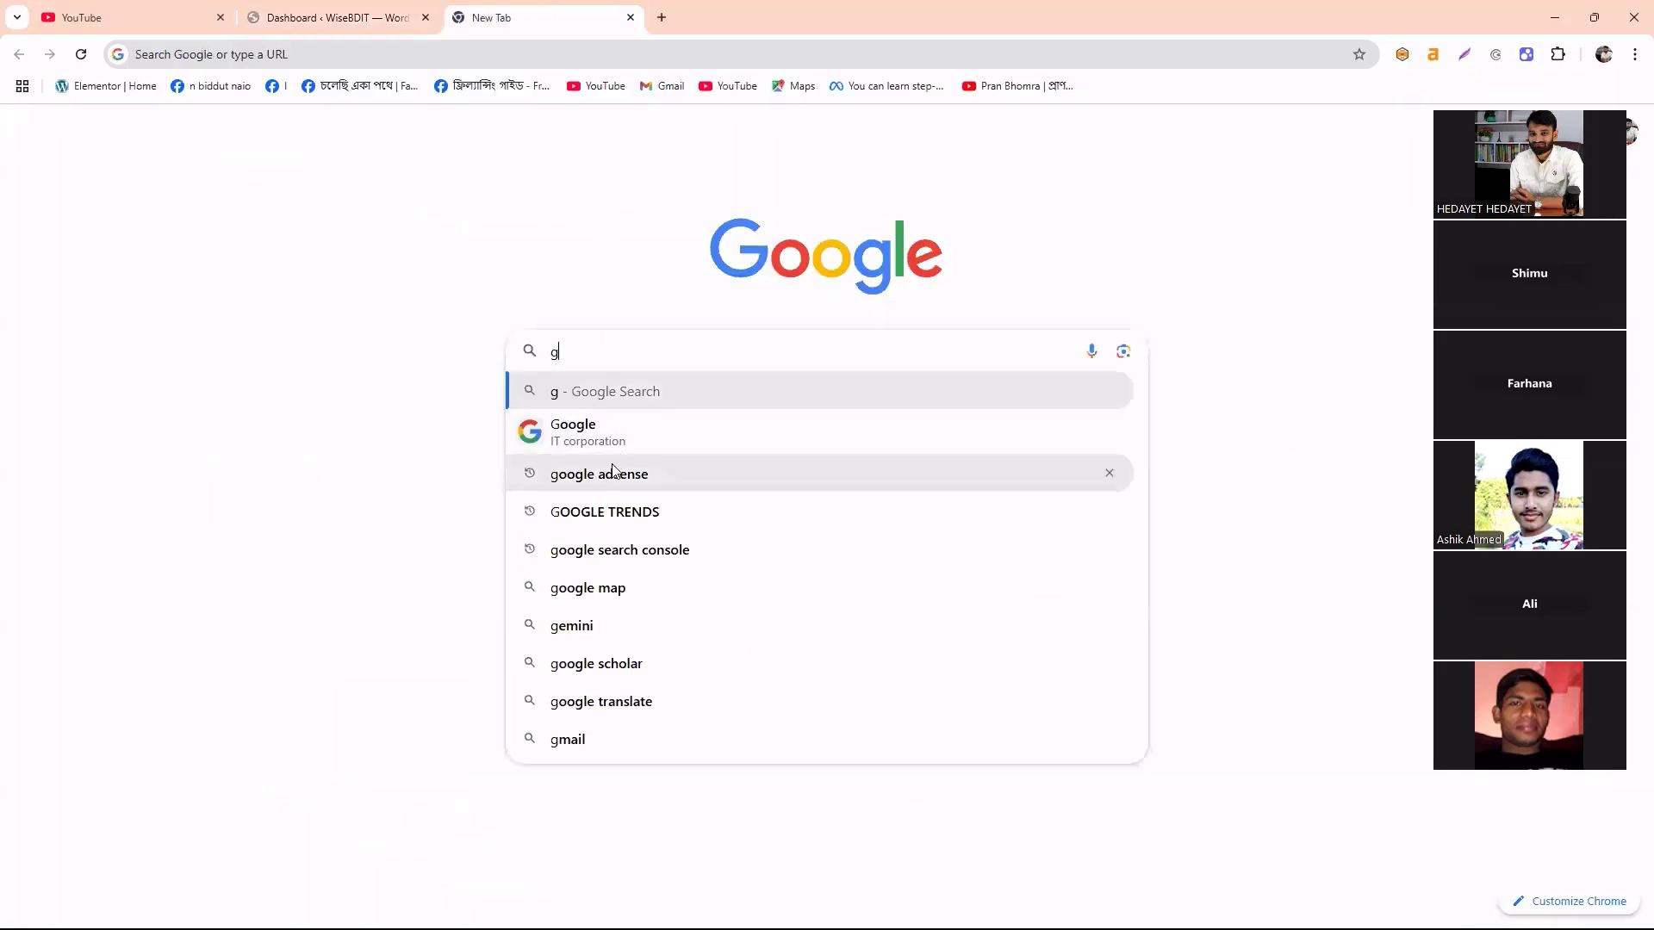
{"action": "left_click", "coordinate": [644, 560]}
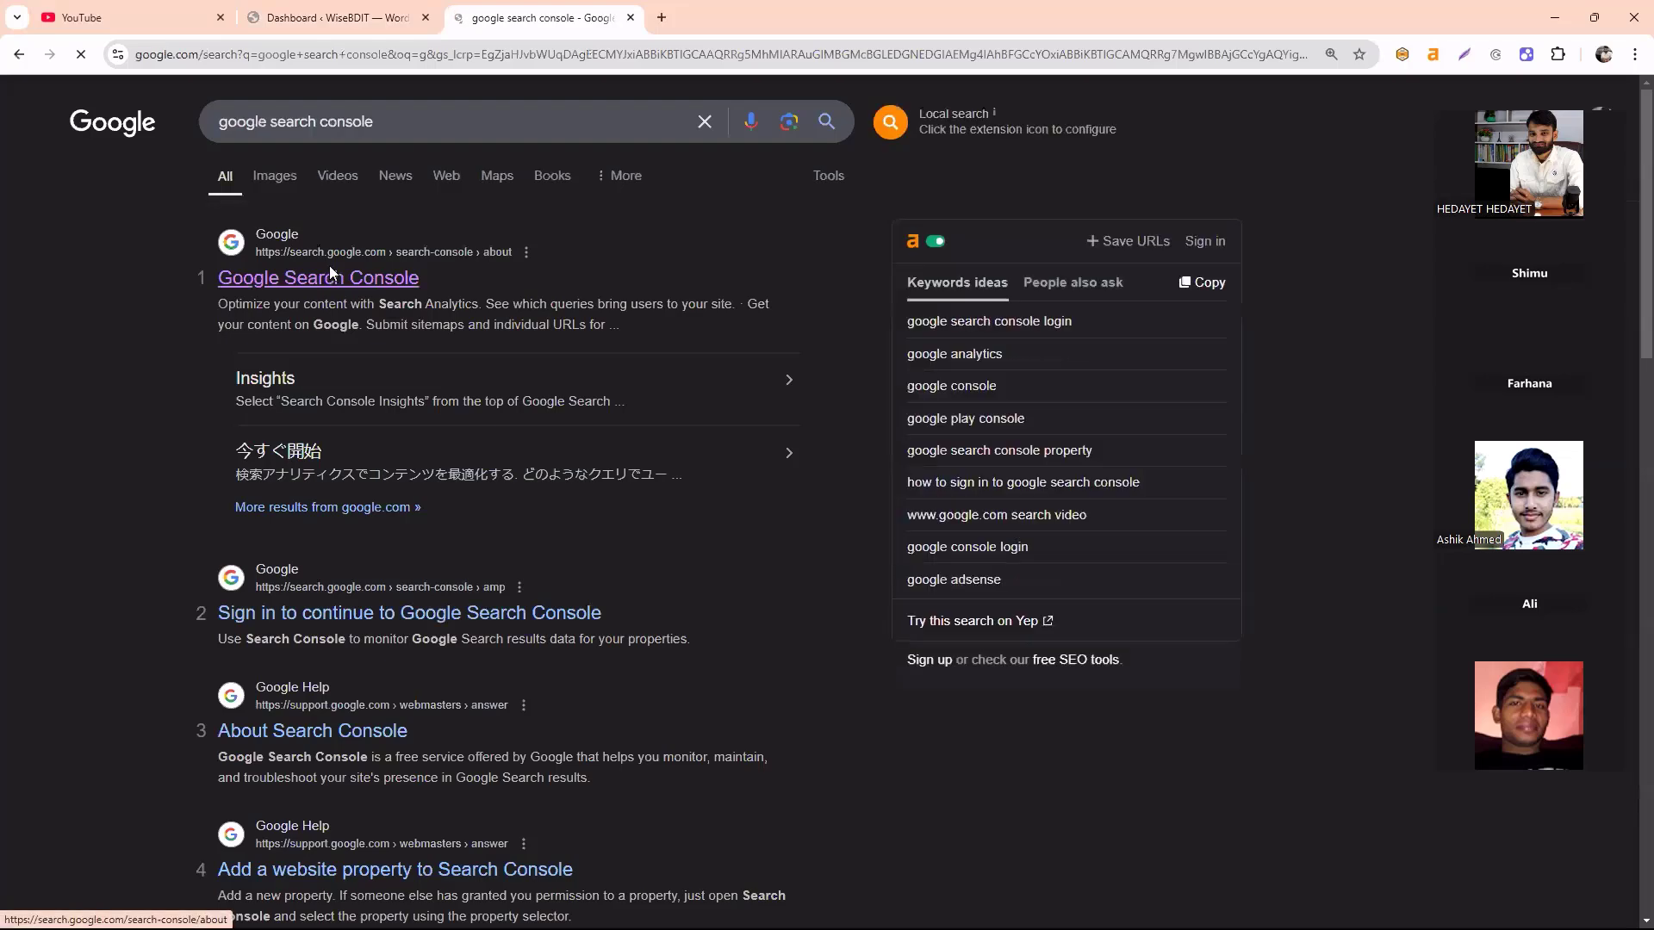
{"action": "left_click", "coordinate": [329, 265]}
{"action": "left_click", "coordinate": [341, 576]}
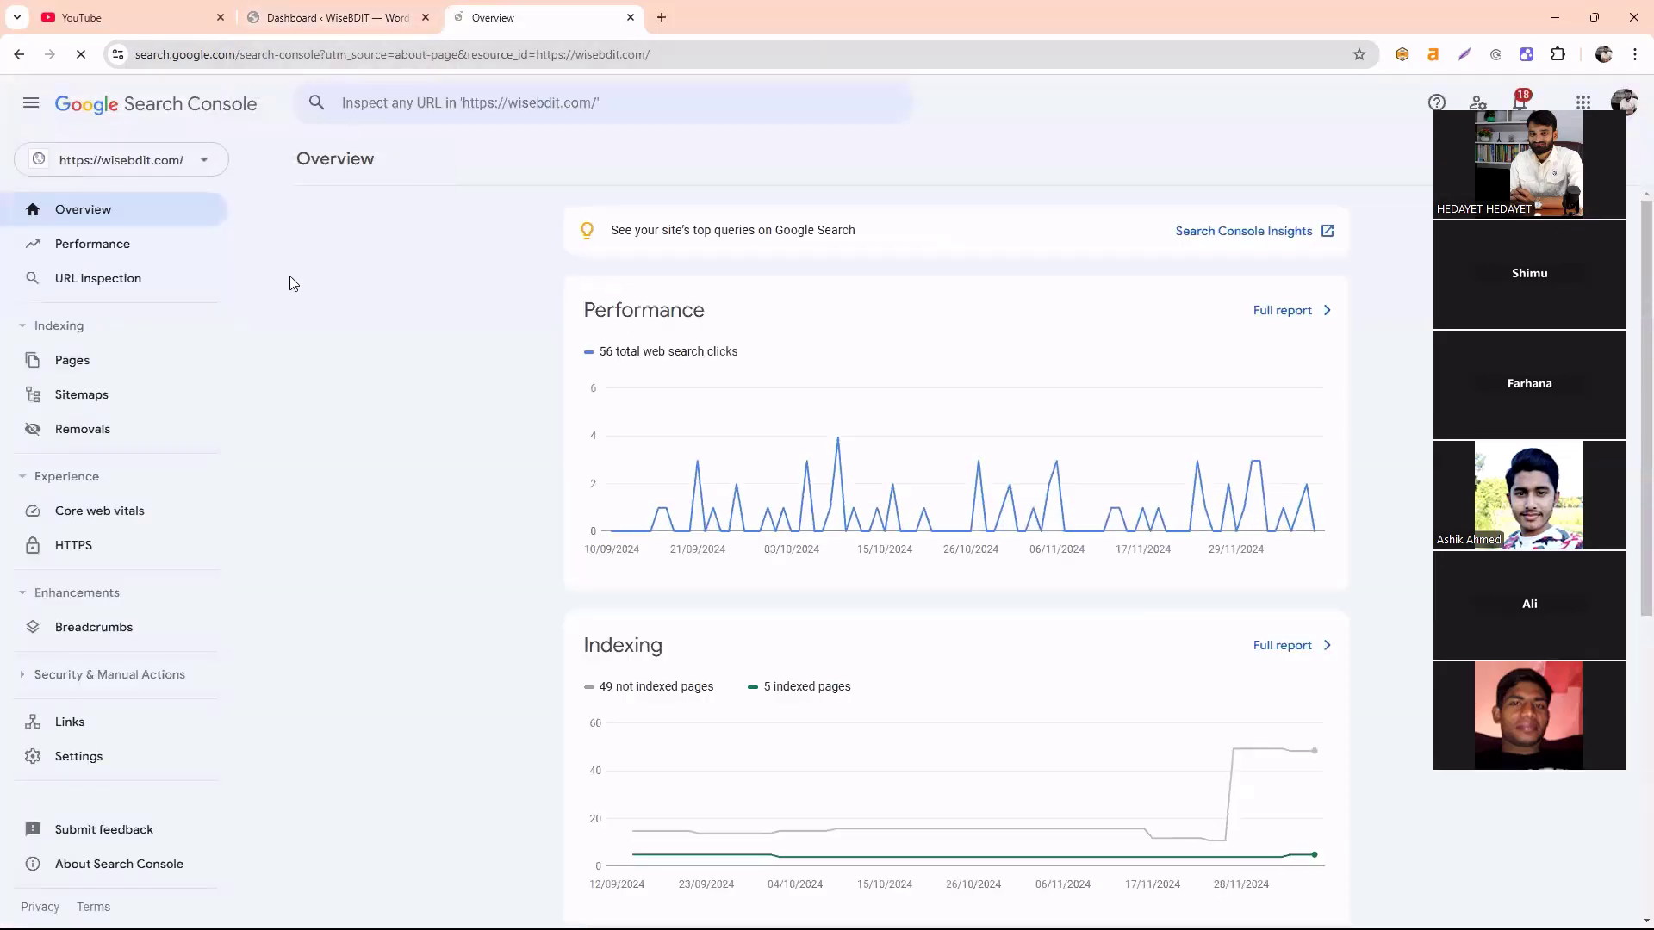
Open the Not found (404) details in the page indexing report and view the affected example URLs.
{"action": "scroll", "coordinate": [732, 620], "scroll_direction": "down", "scroll_amount": 6}
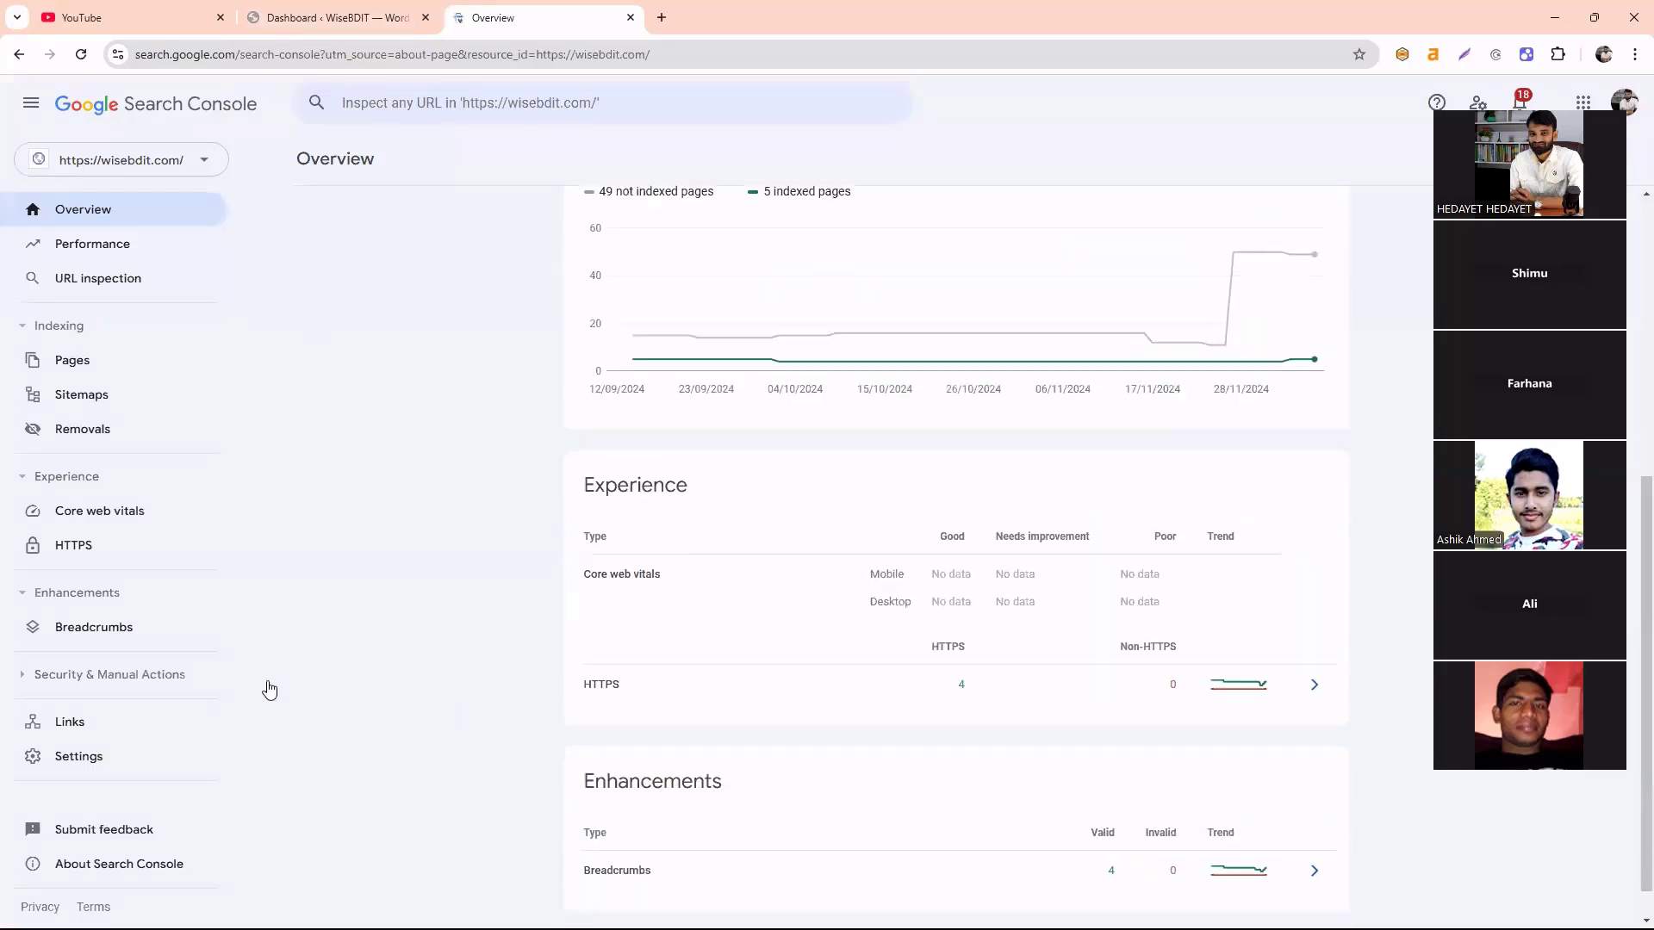
{"action": "left_click", "coordinate": [140, 363]}
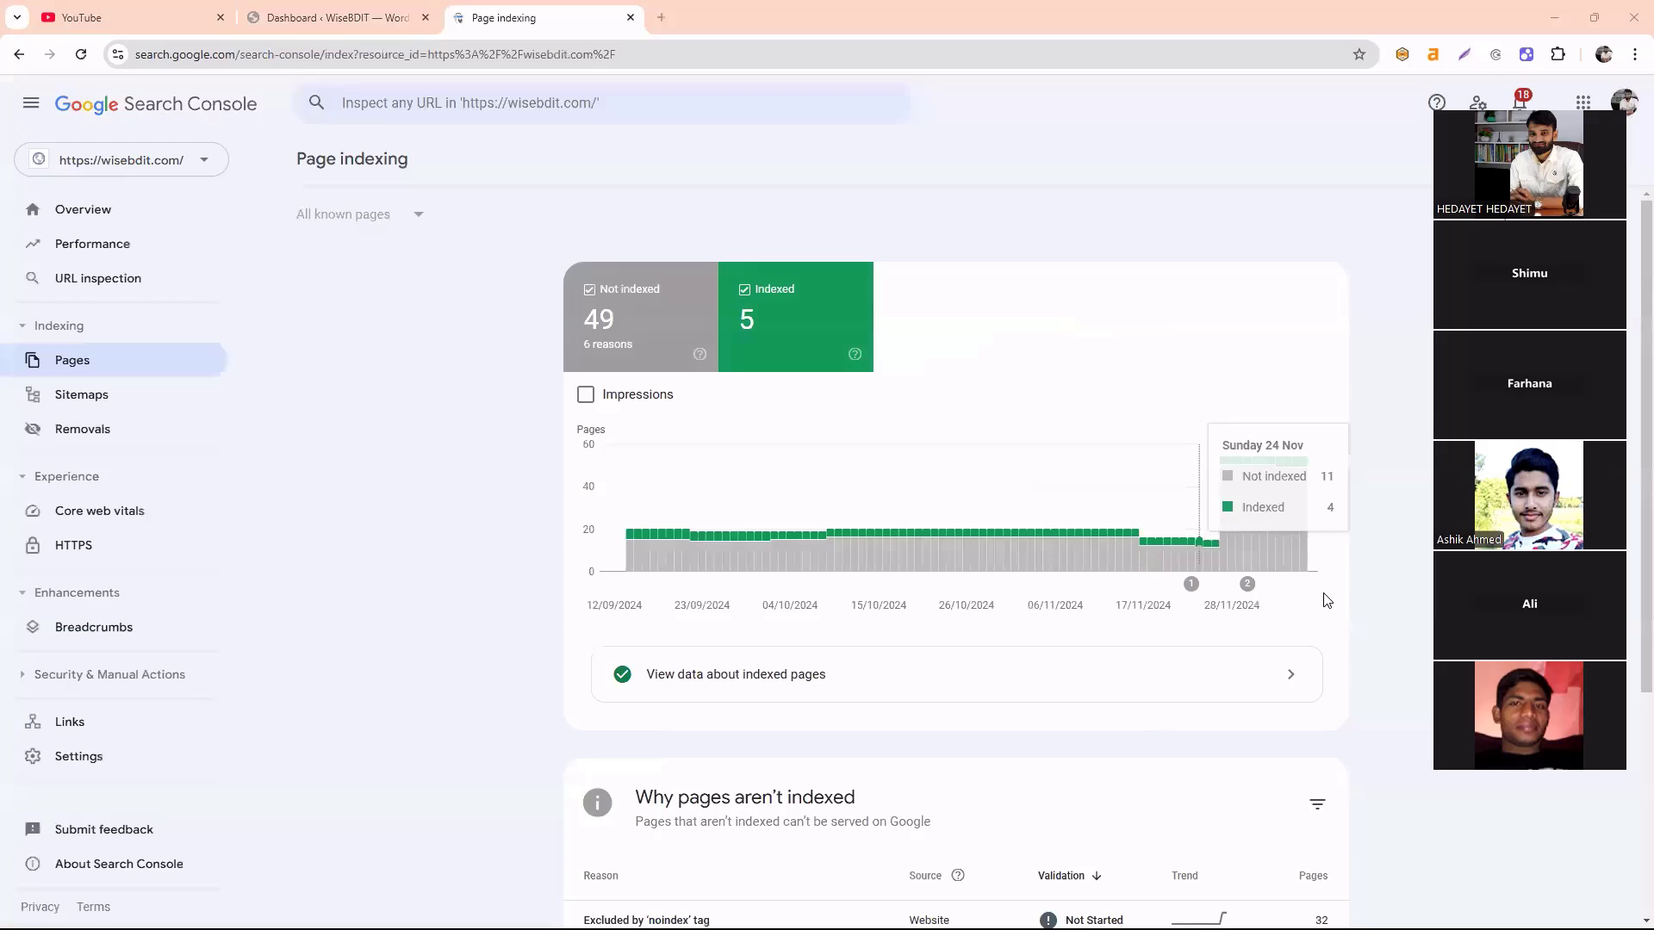
{"action": "scroll", "coordinate": [1037, 616], "scroll_direction": "down", "scroll_amount": 3}
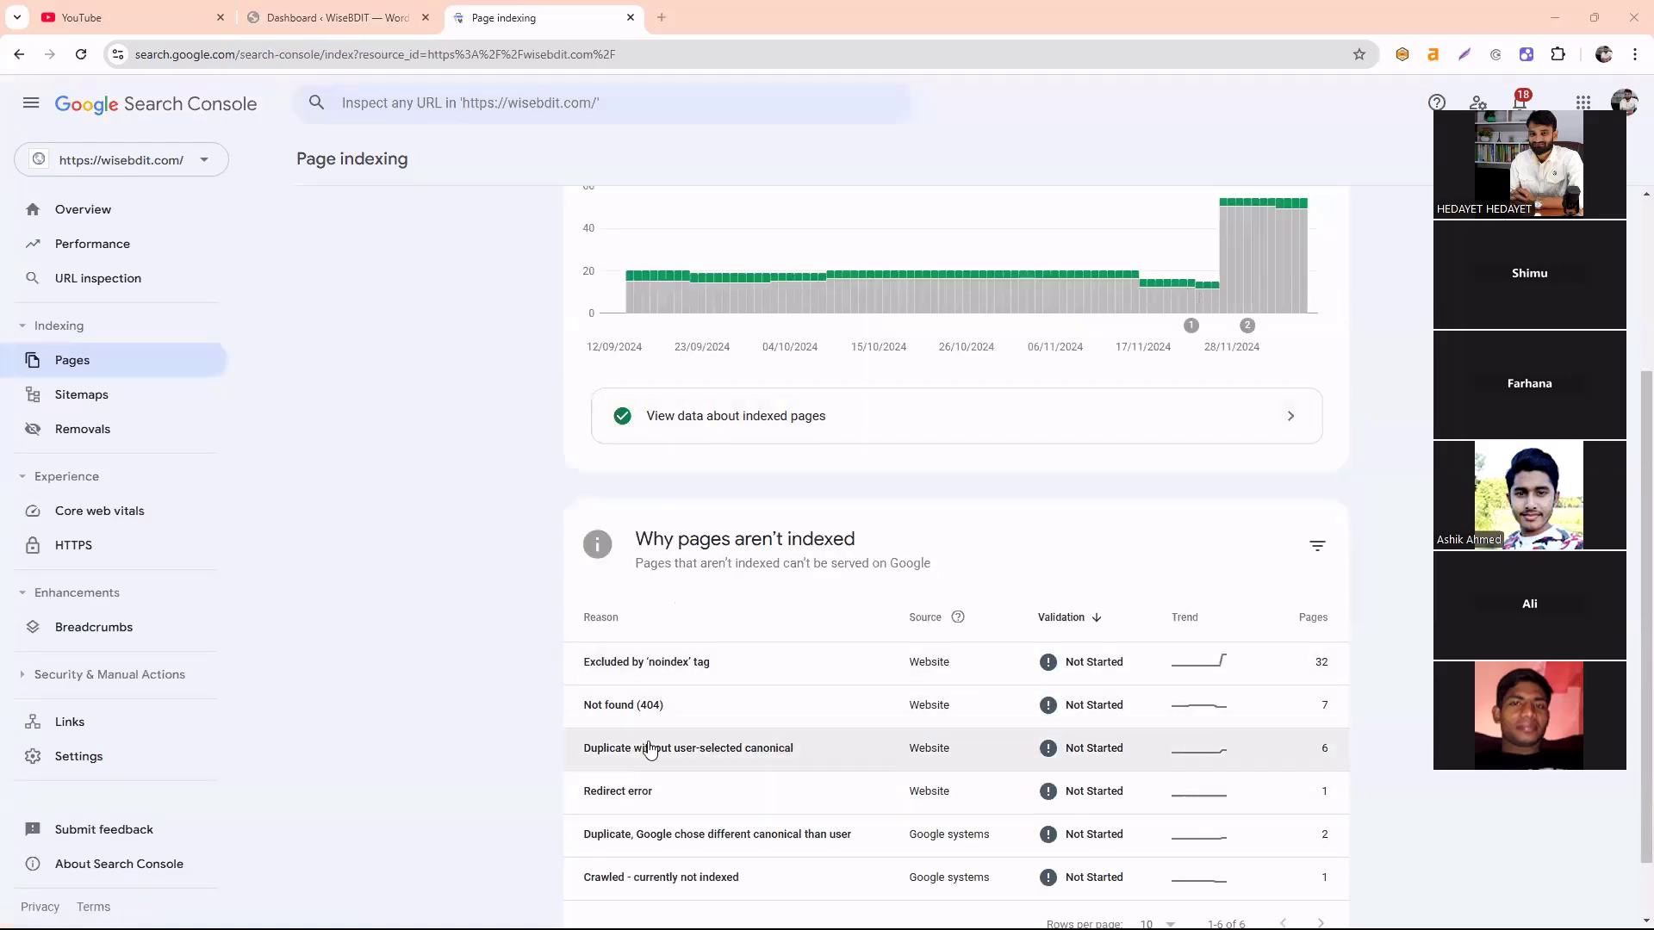
{"action": "left_click", "coordinate": [659, 709]}
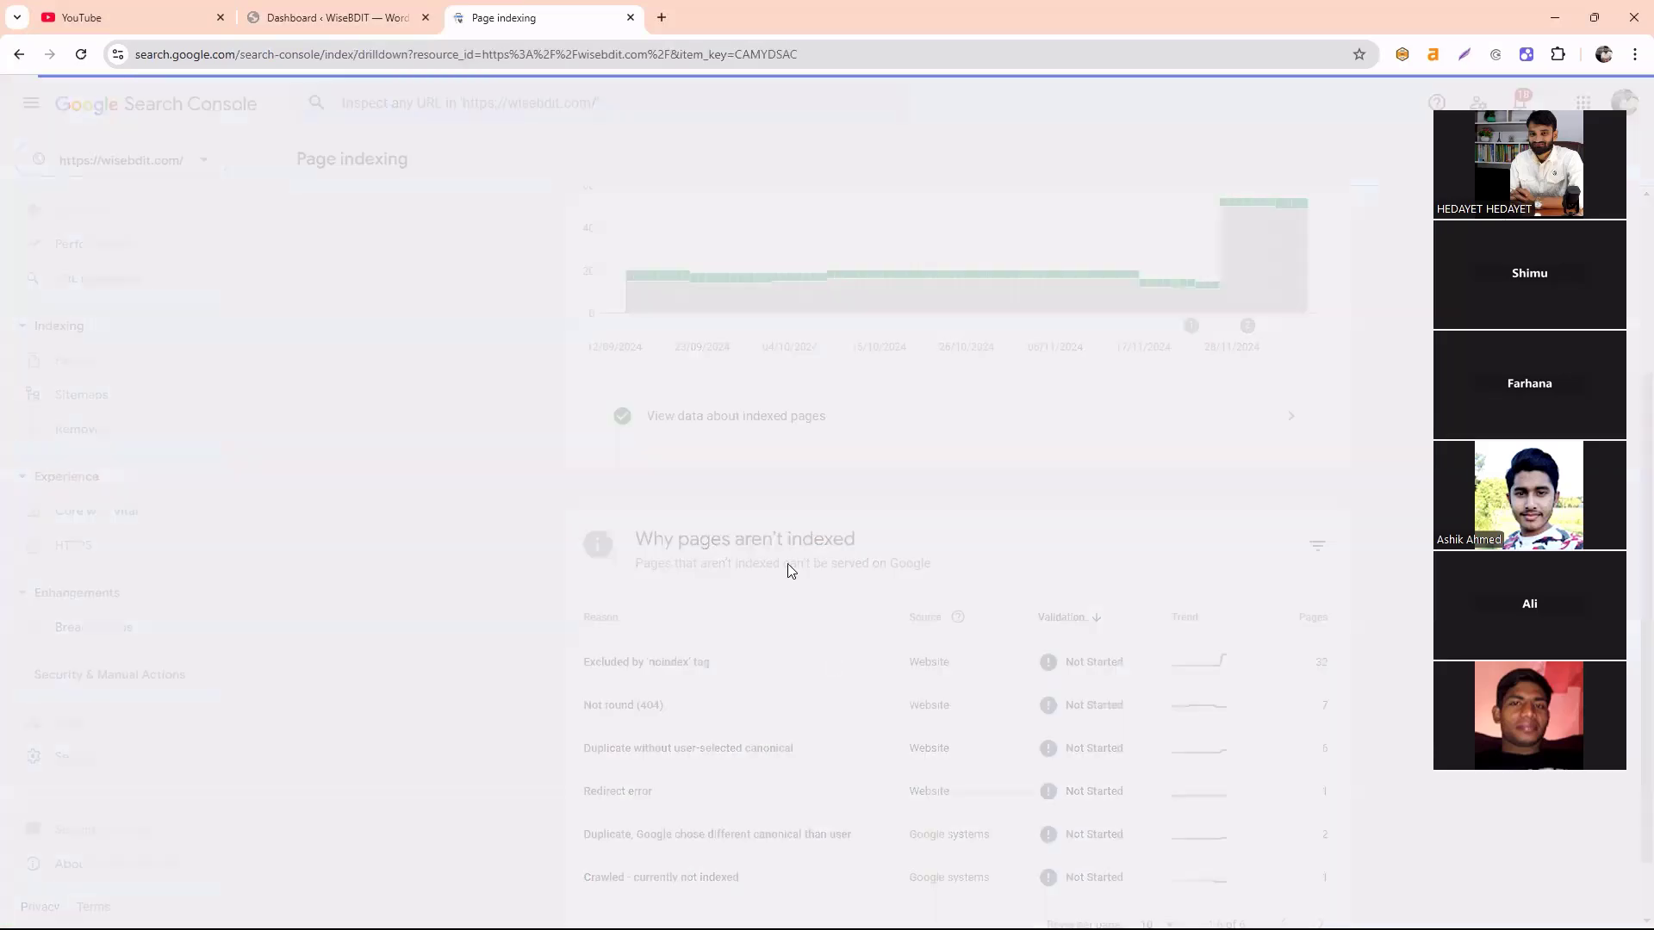
{"action": "scroll", "coordinate": [680, 732], "scroll_direction": "down", "scroll_amount": 4}
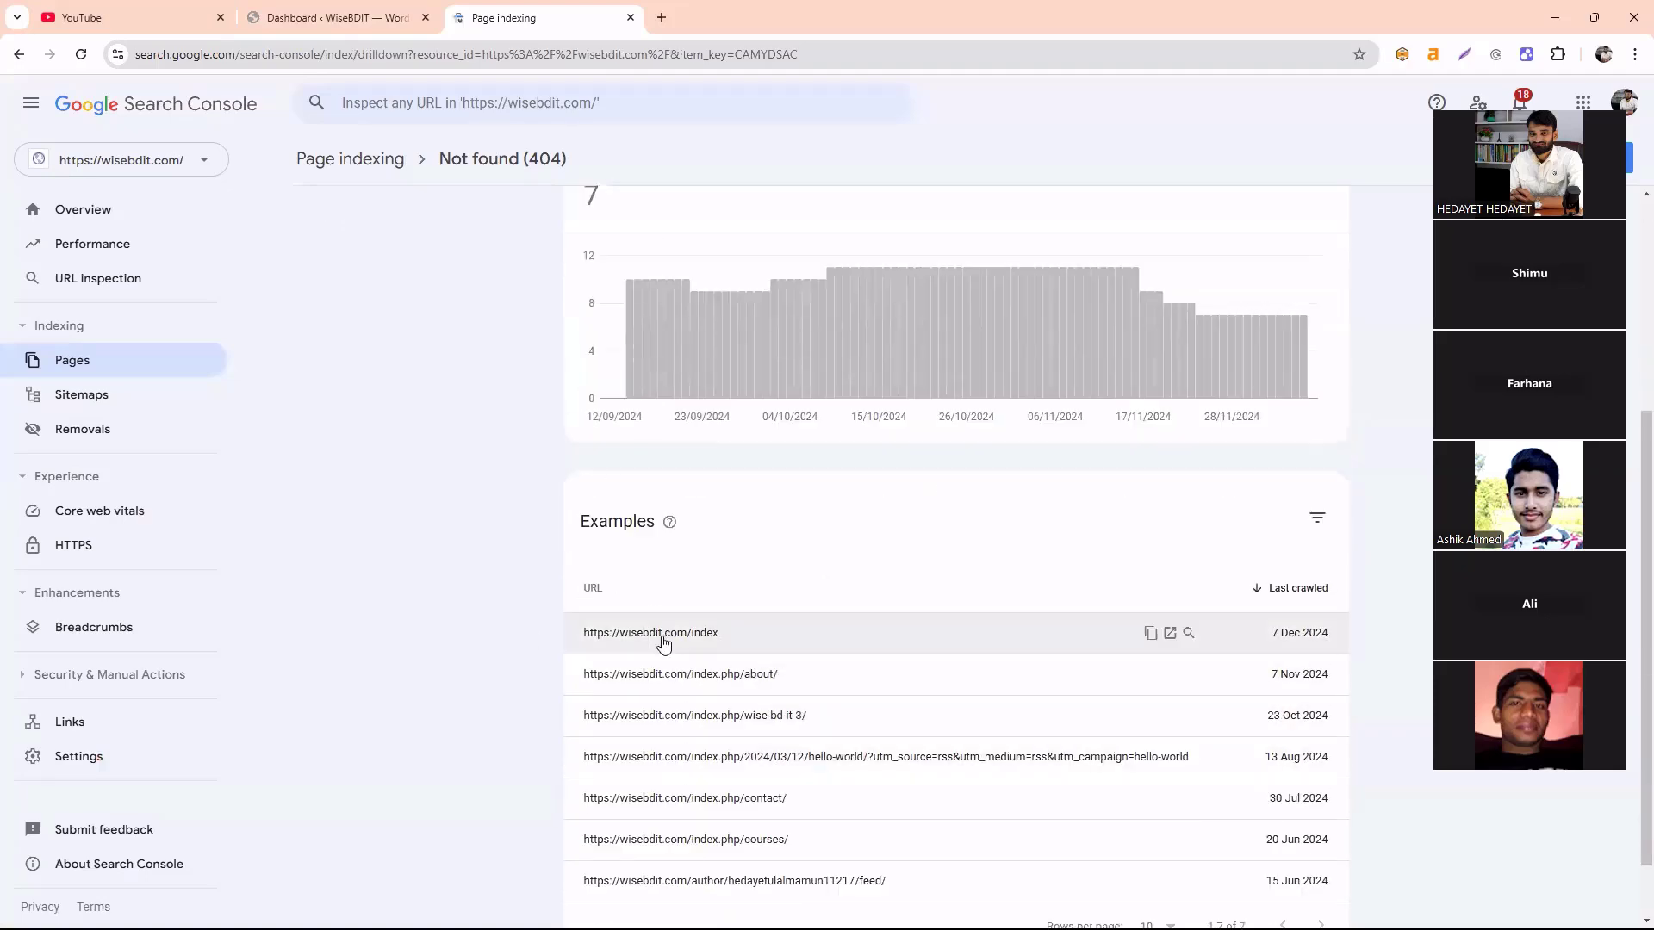
{"action": "scroll", "coordinate": [764, 447], "scroll_direction": "up", "scroll_amount": 4}
{"action": "scroll", "coordinate": [927, 749], "scroll_direction": "down", "scroll_amount": 4}
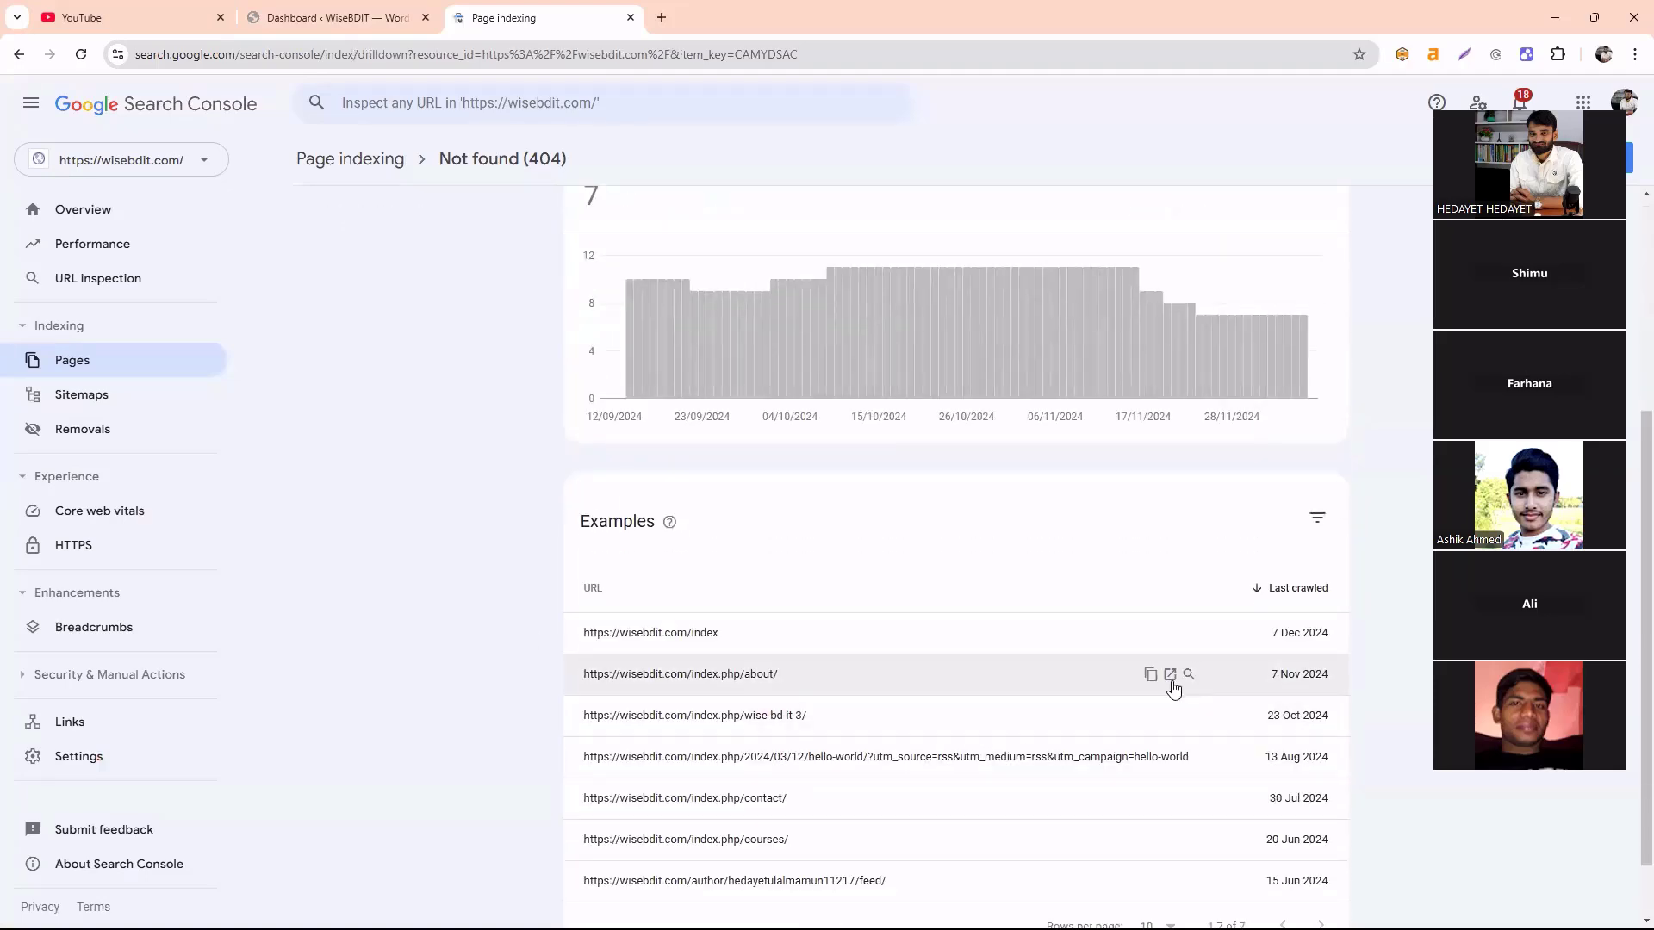
{"action": "left_click", "coordinate": [1151, 674]}
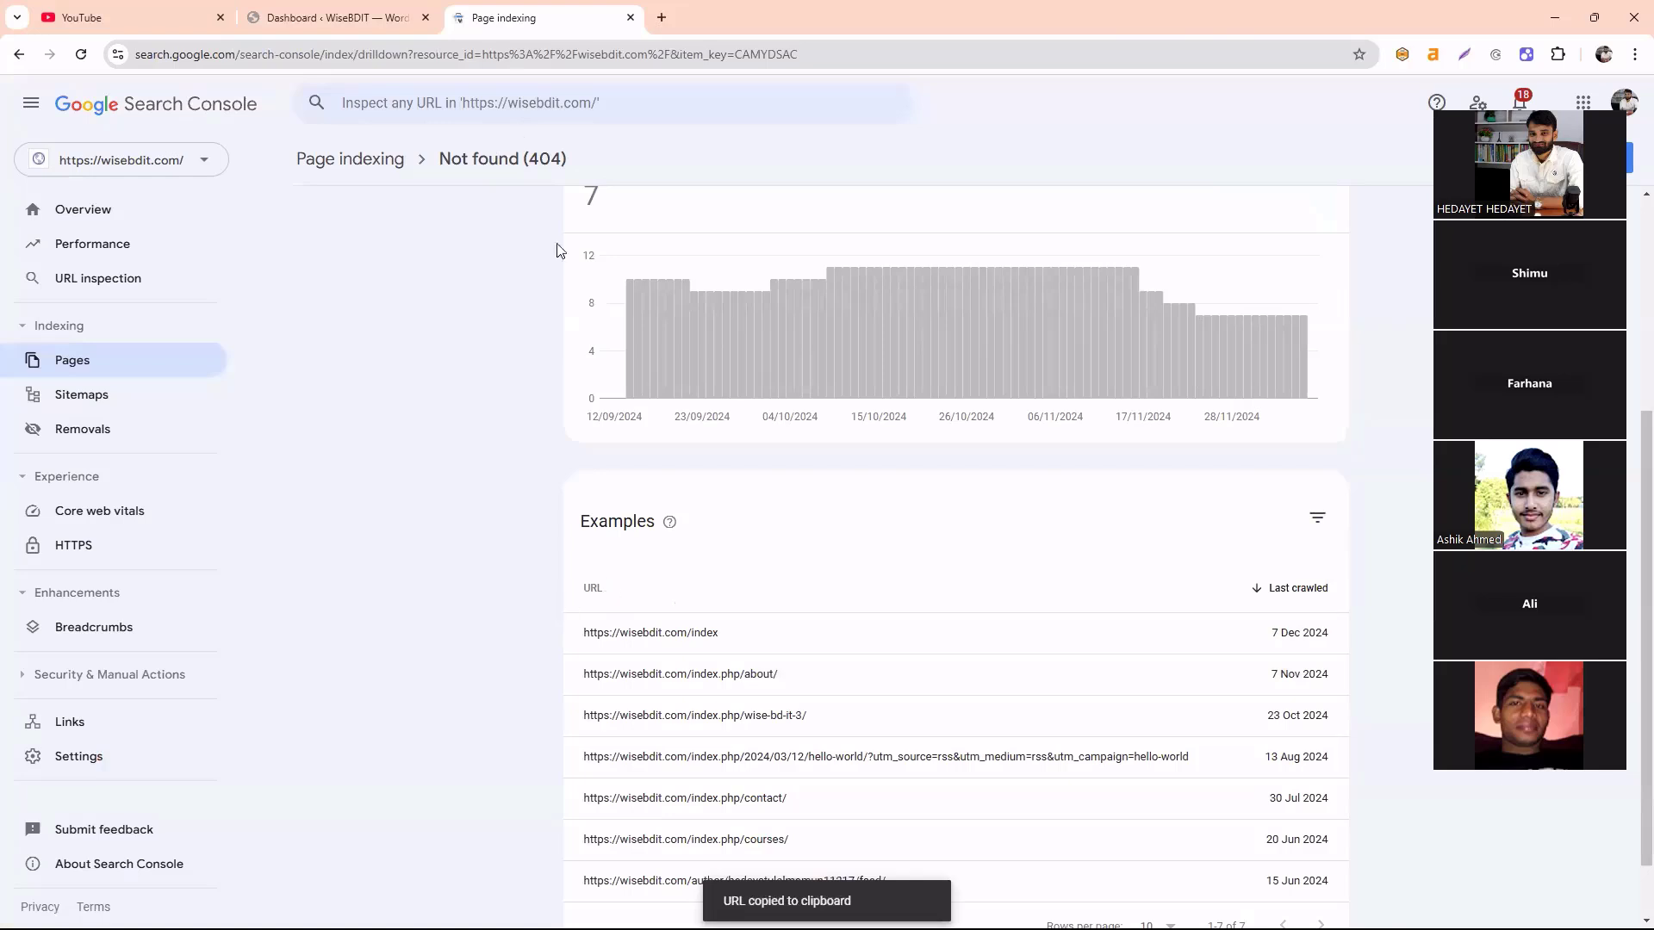
{"action": "left_click", "coordinate": [661, 18]}
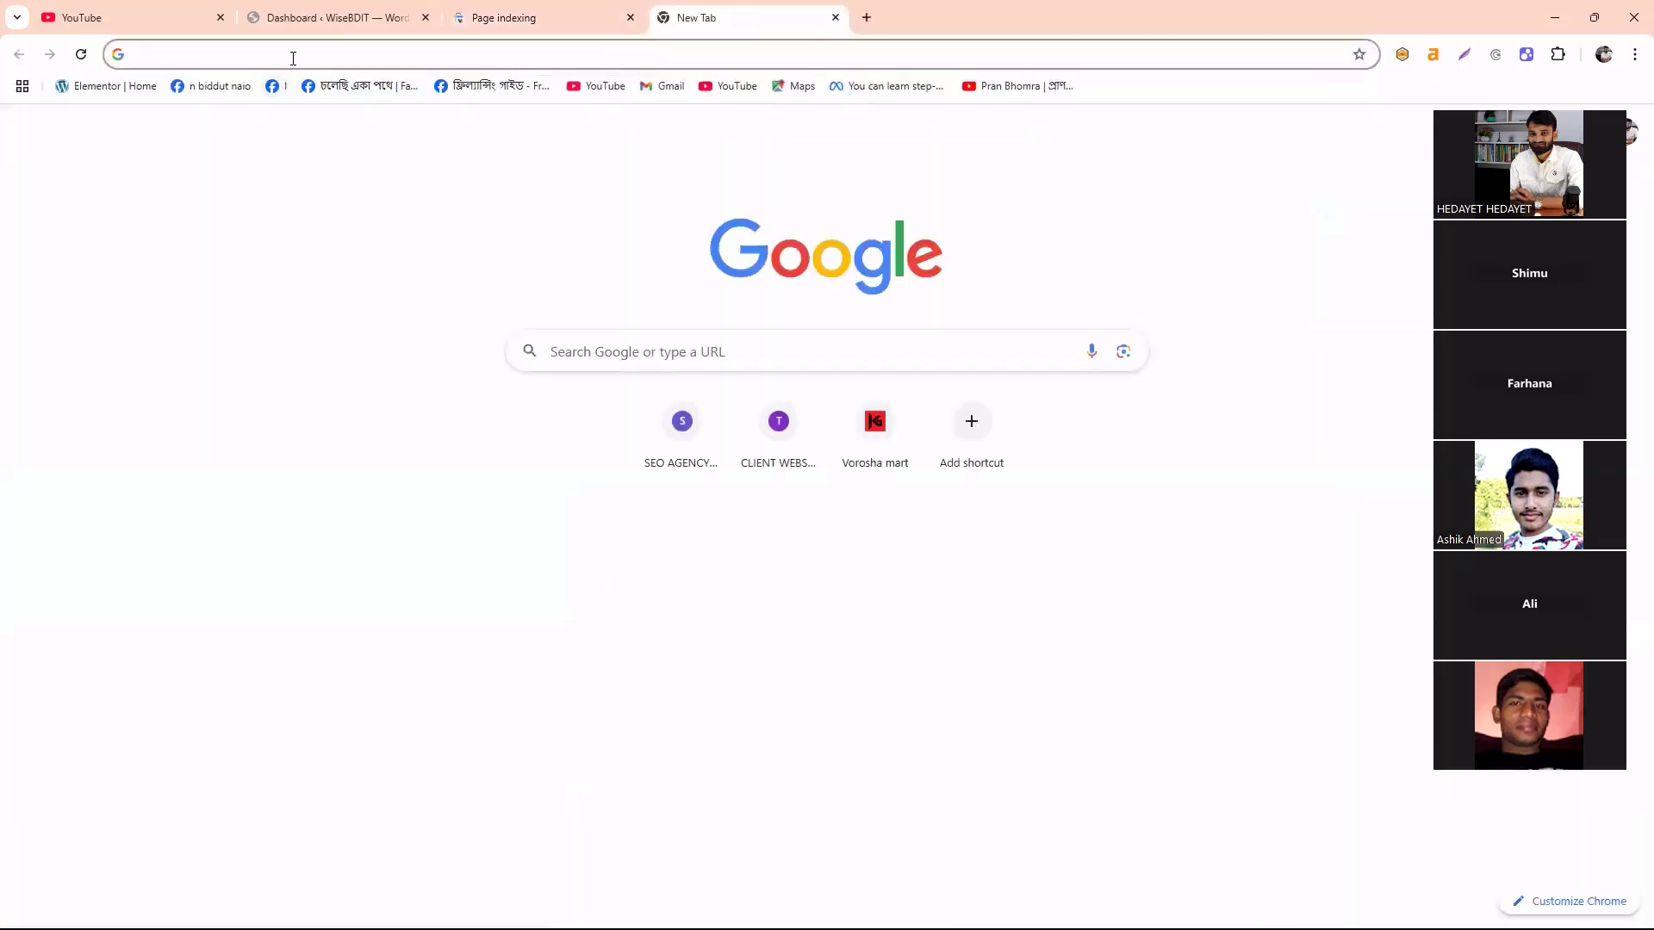
{"action": "right_click", "coordinate": [293, 58]}
{"action": "left_click", "coordinate": [352, 210]}
{"action": "key", "text": "Return"}
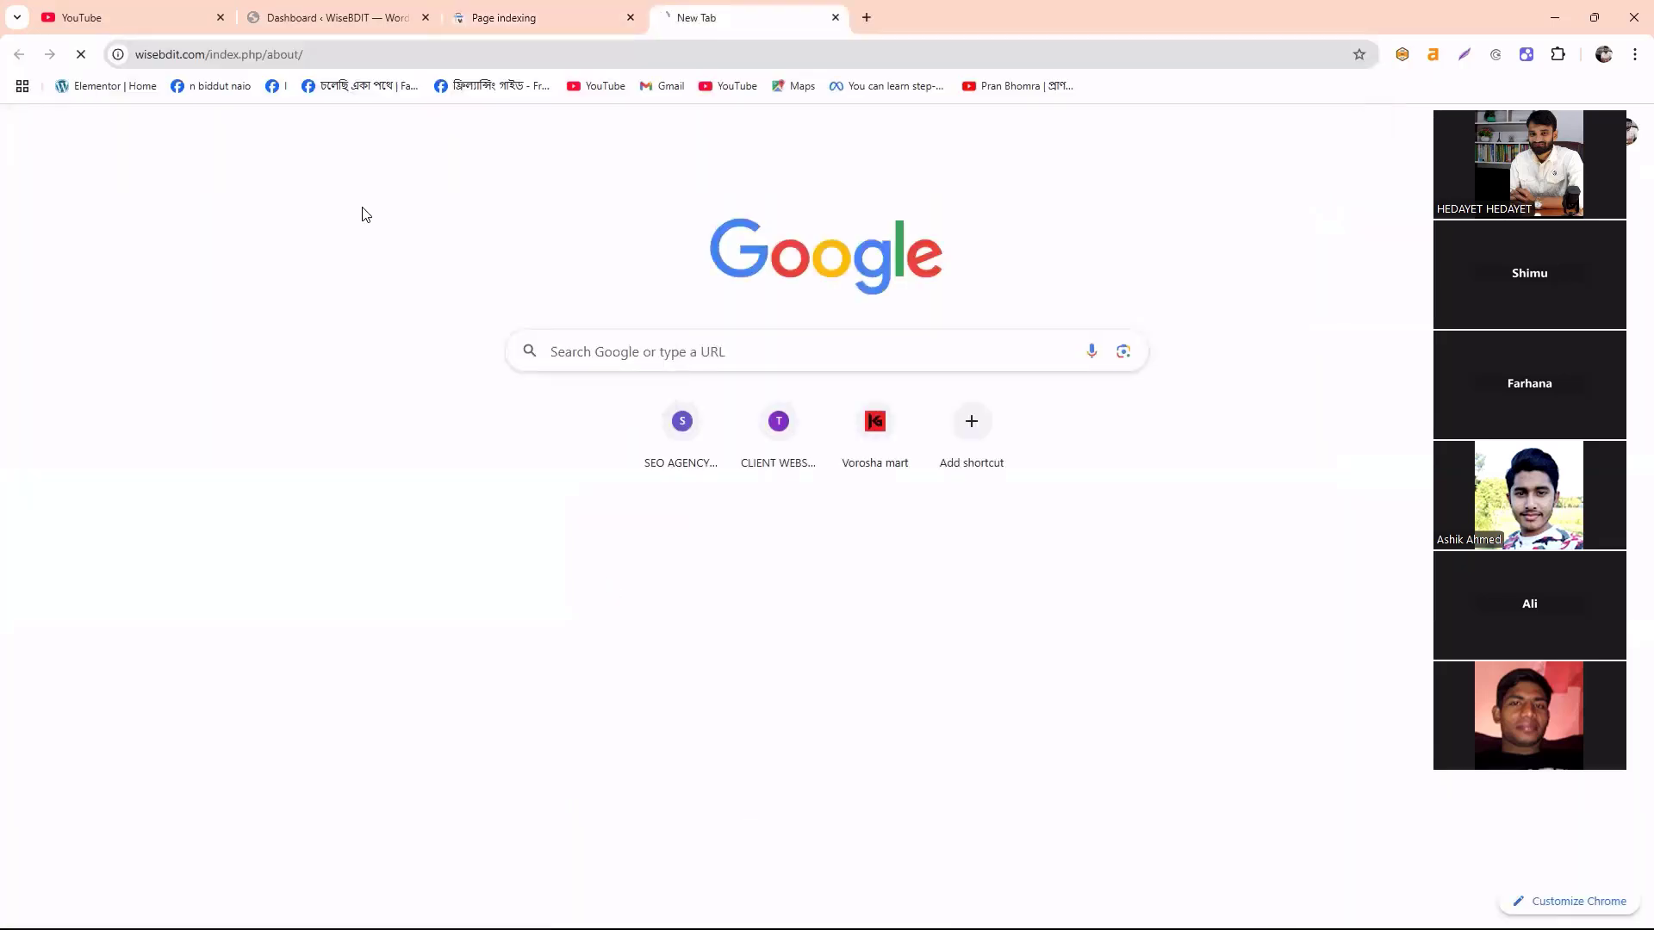
{"action": "left_click_drag", "start_coordinate": [236, 311], "coordinate": [636, 310]}
{"action": "left_click", "coordinate": [711, 328]}
Open Rank Math's Redirections in the WordPress admin and bring up a new redirection form with the destination URL field active.
{"action": "left_click", "coordinate": [577, 13]}
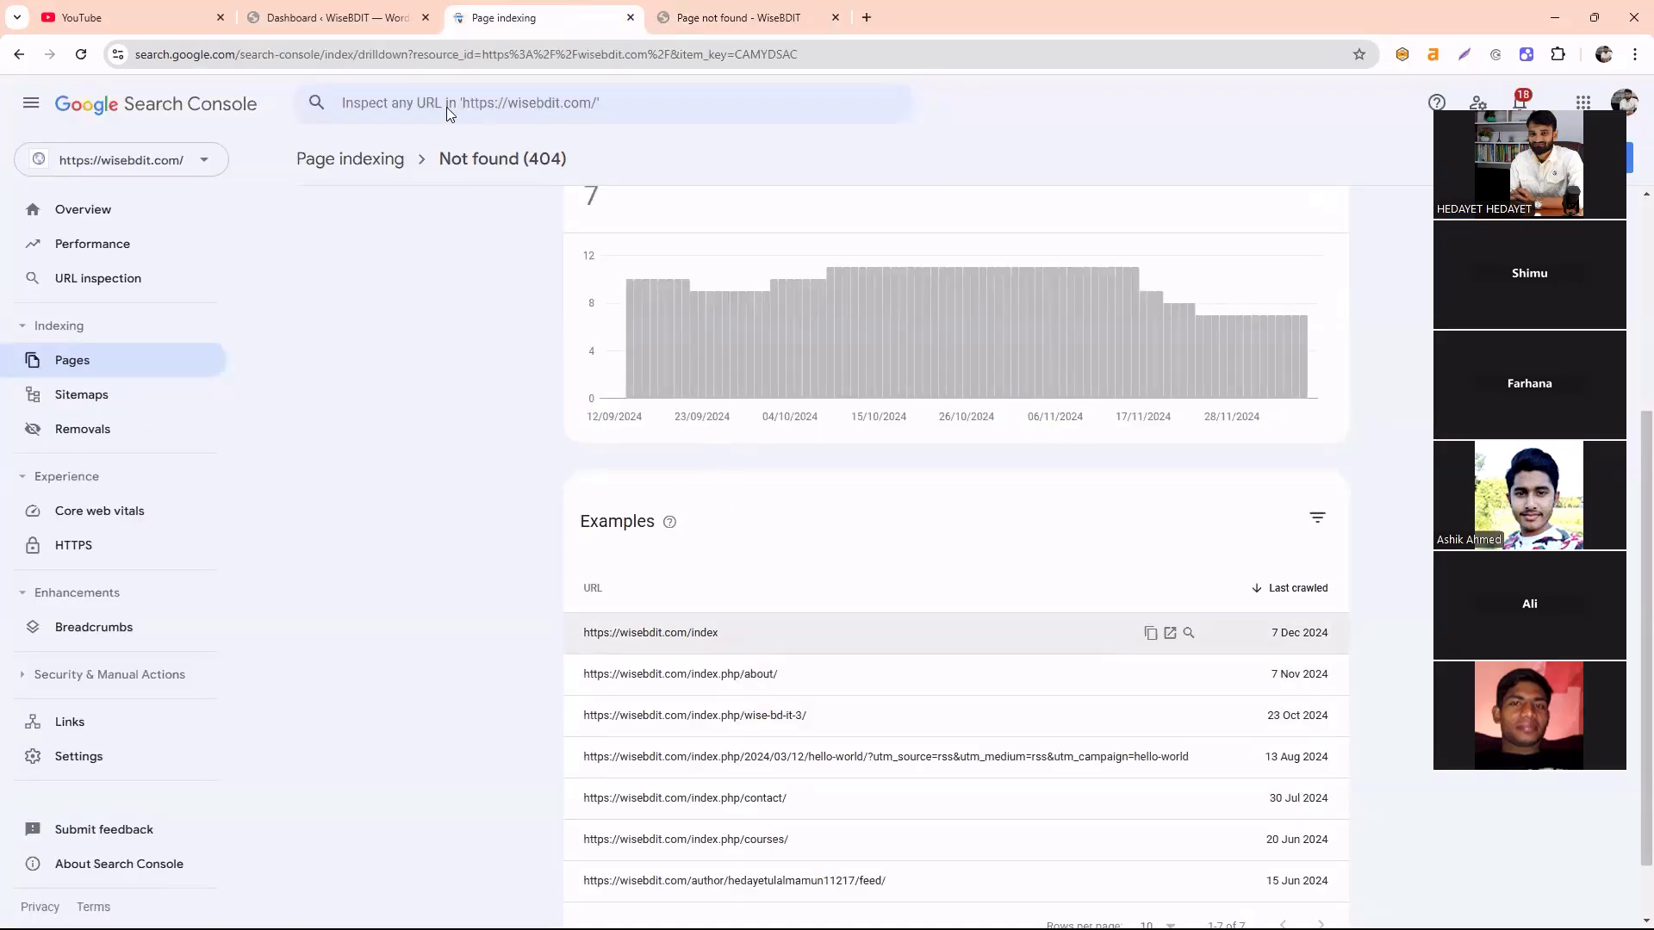
{"action": "left_click", "coordinate": [277, 12]}
{"action": "mouse_move", "coordinate": [86, 450]}
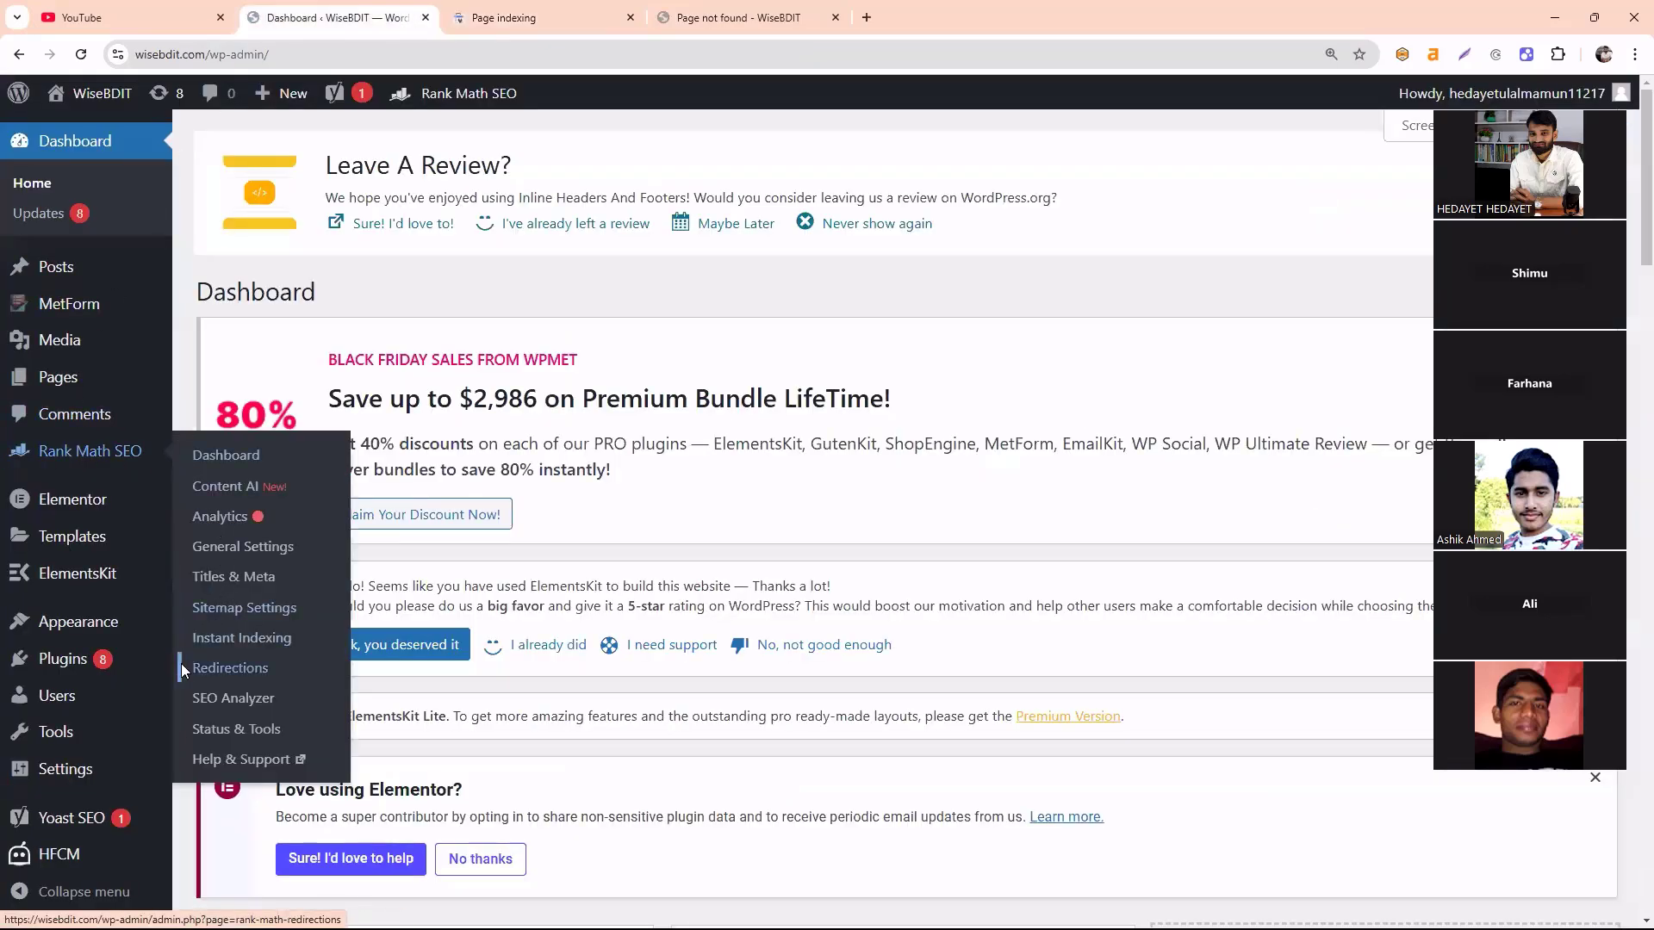
{"action": "left_click", "coordinate": [230, 668]}
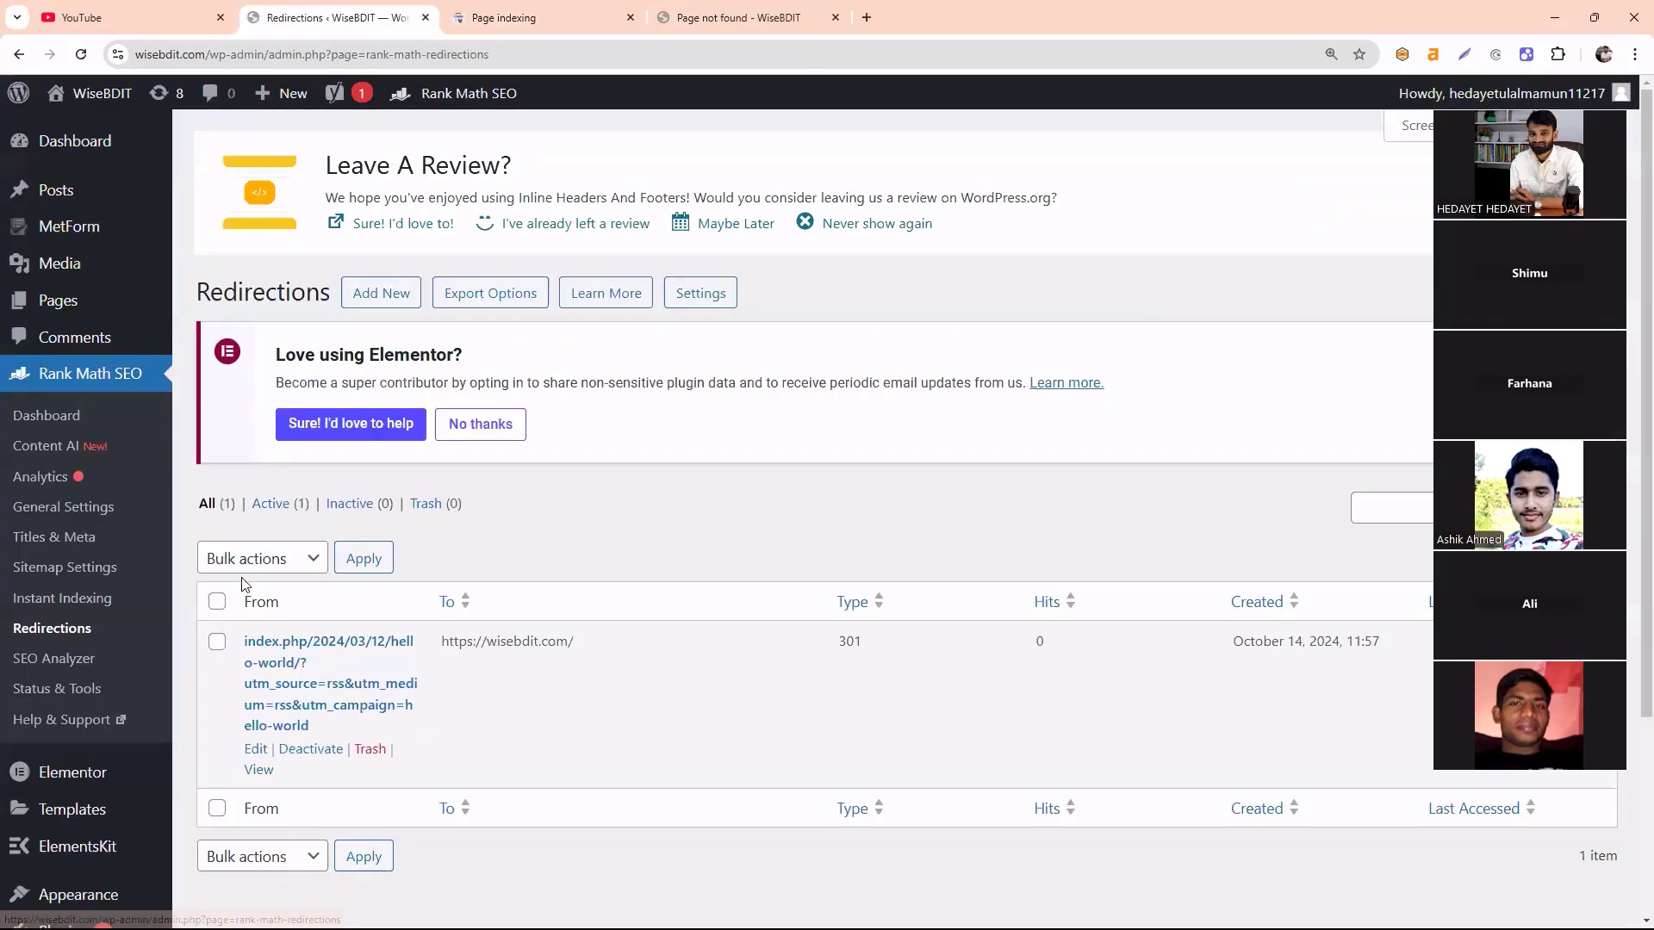
{"action": "left_click", "coordinate": [379, 293]}
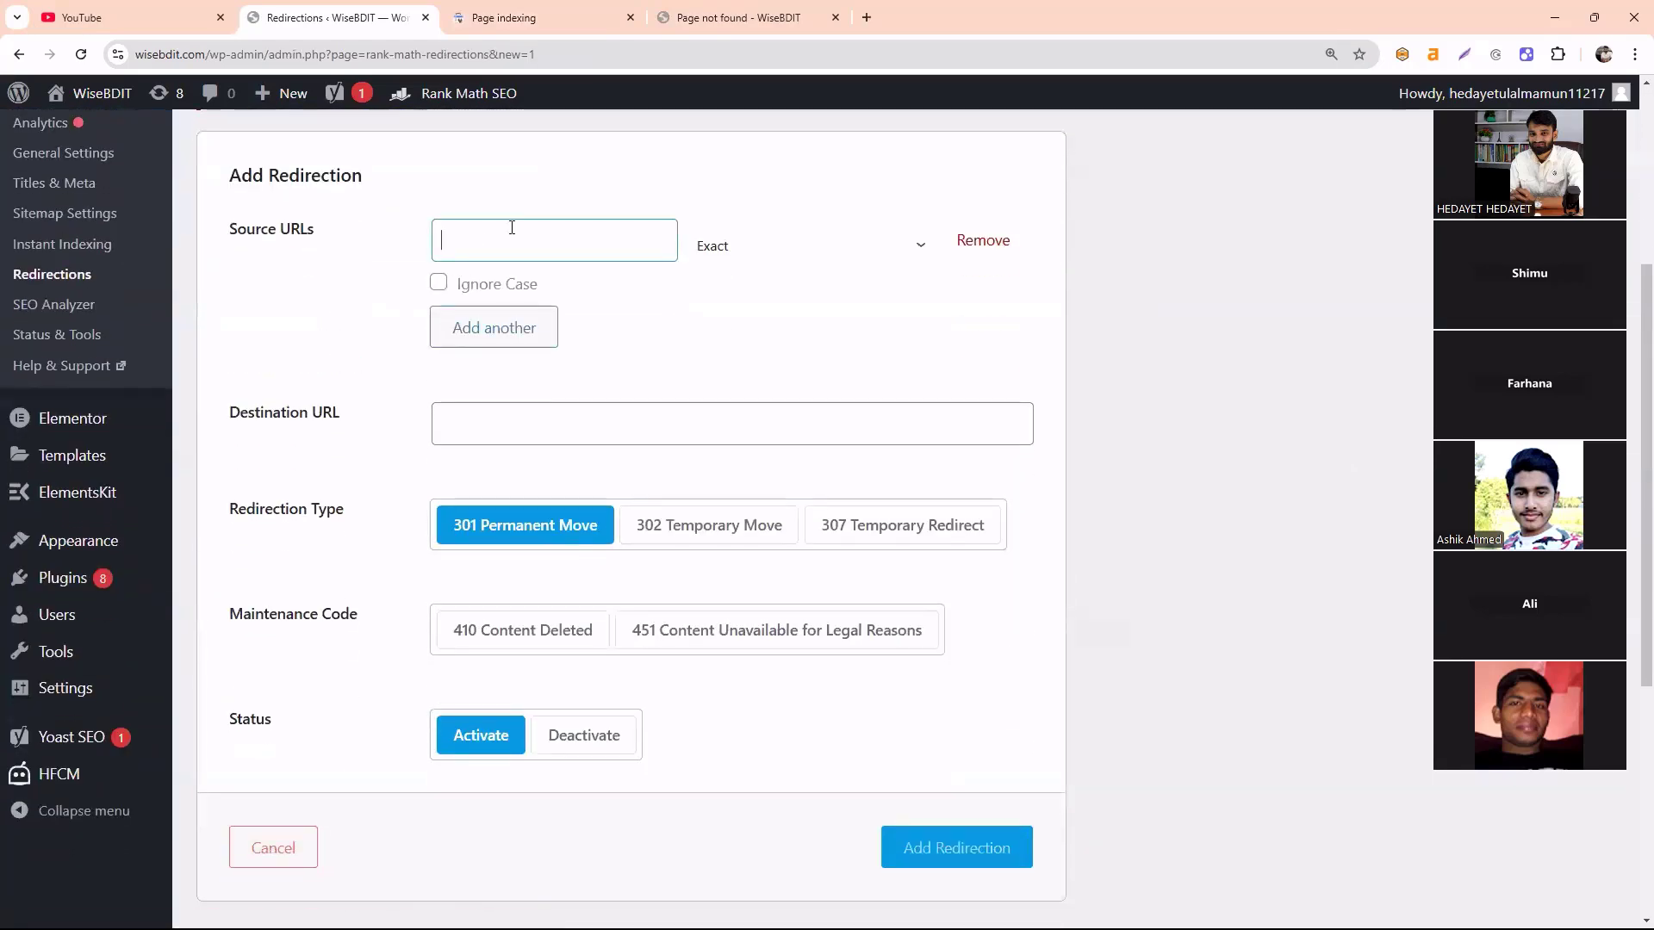
{"action": "left_click", "coordinate": [495, 425]}
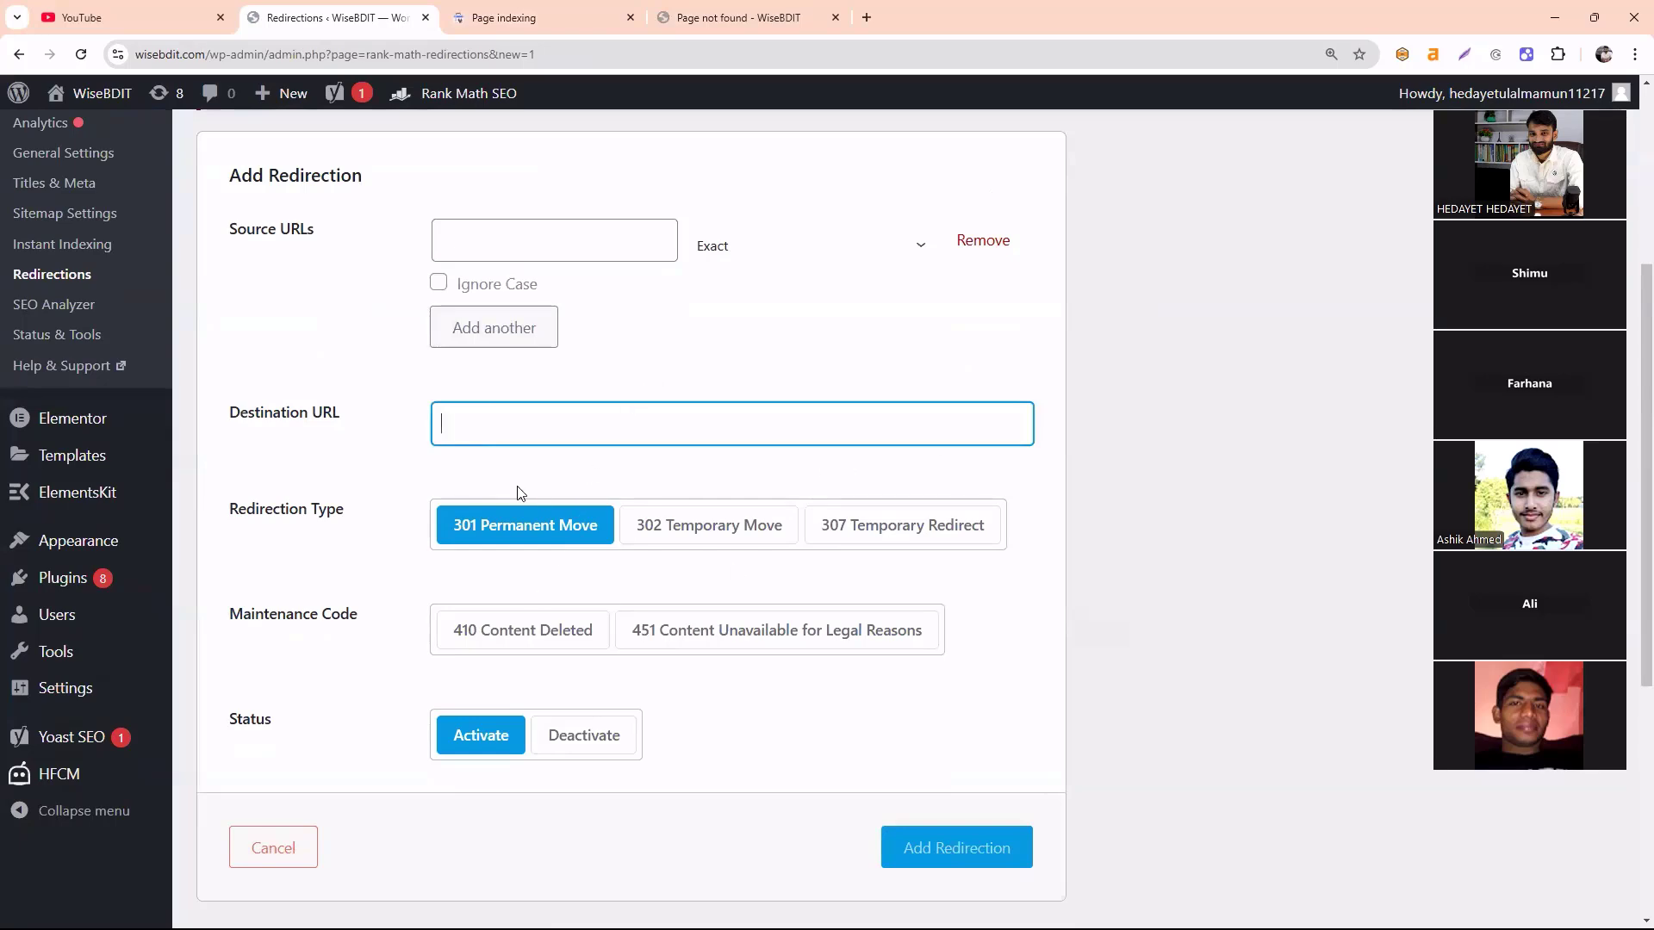
Review the 404 example URLs in Search Console against the blank redirection form in WordPress.
{"action": "scroll", "coordinate": [517, 491], "scroll_direction": "up", "scroll_amount": 5}
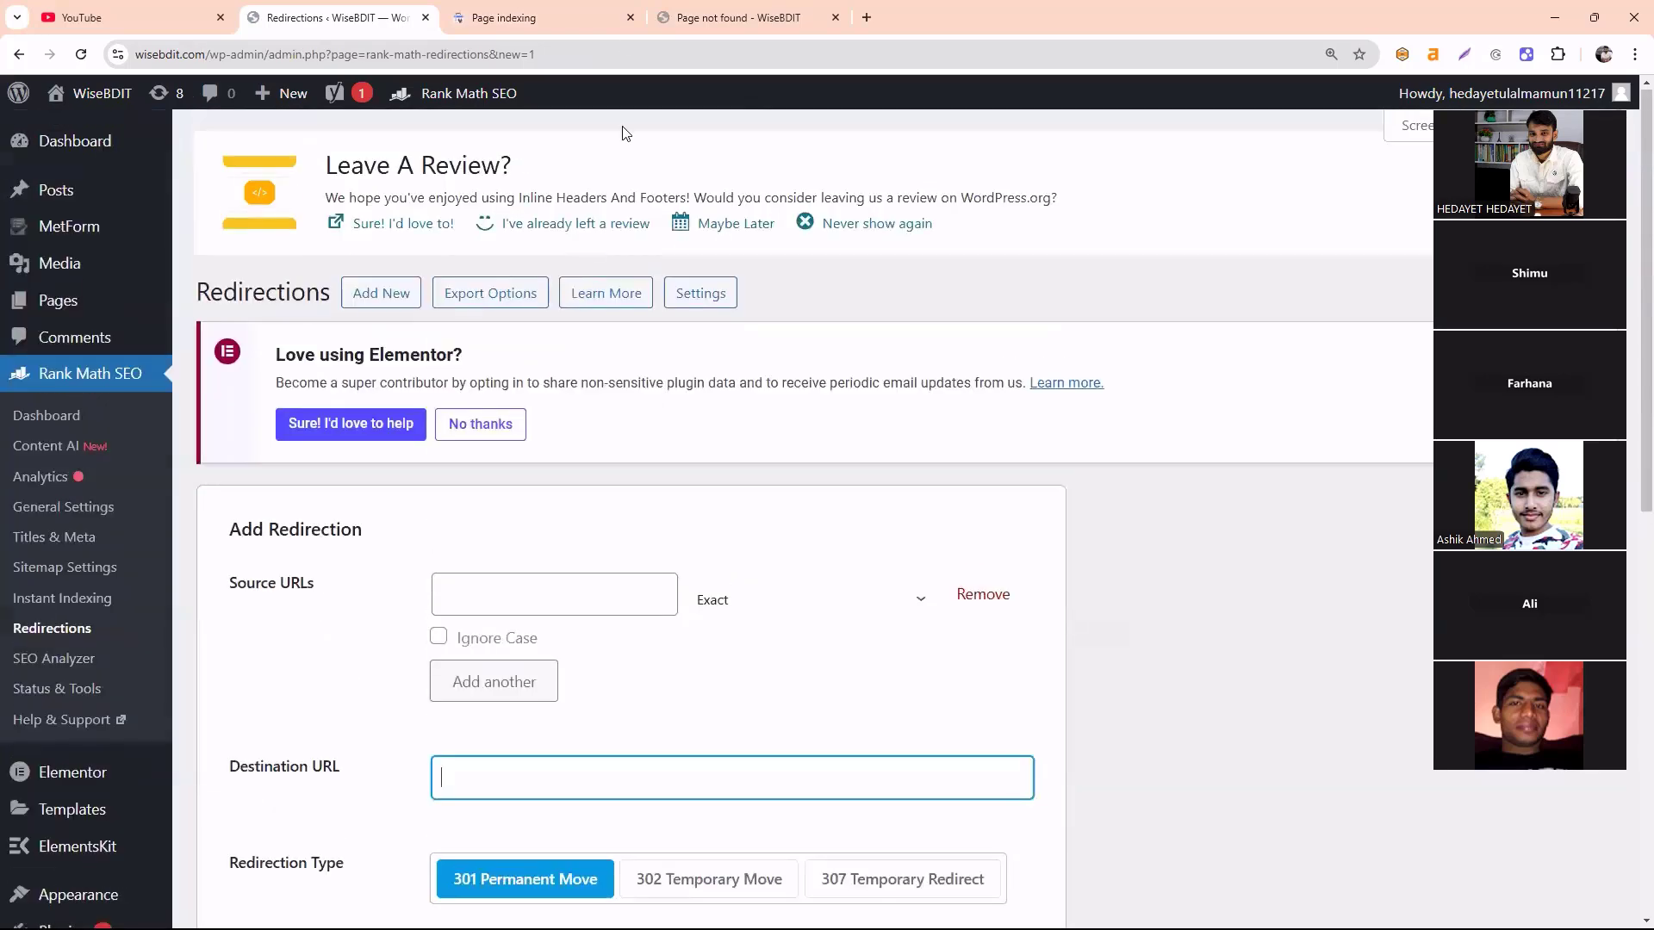
{"action": "left_click", "coordinate": [568, 7]}
{"action": "scroll", "coordinate": [530, 491], "scroll_direction": "up", "scroll_amount": 3}
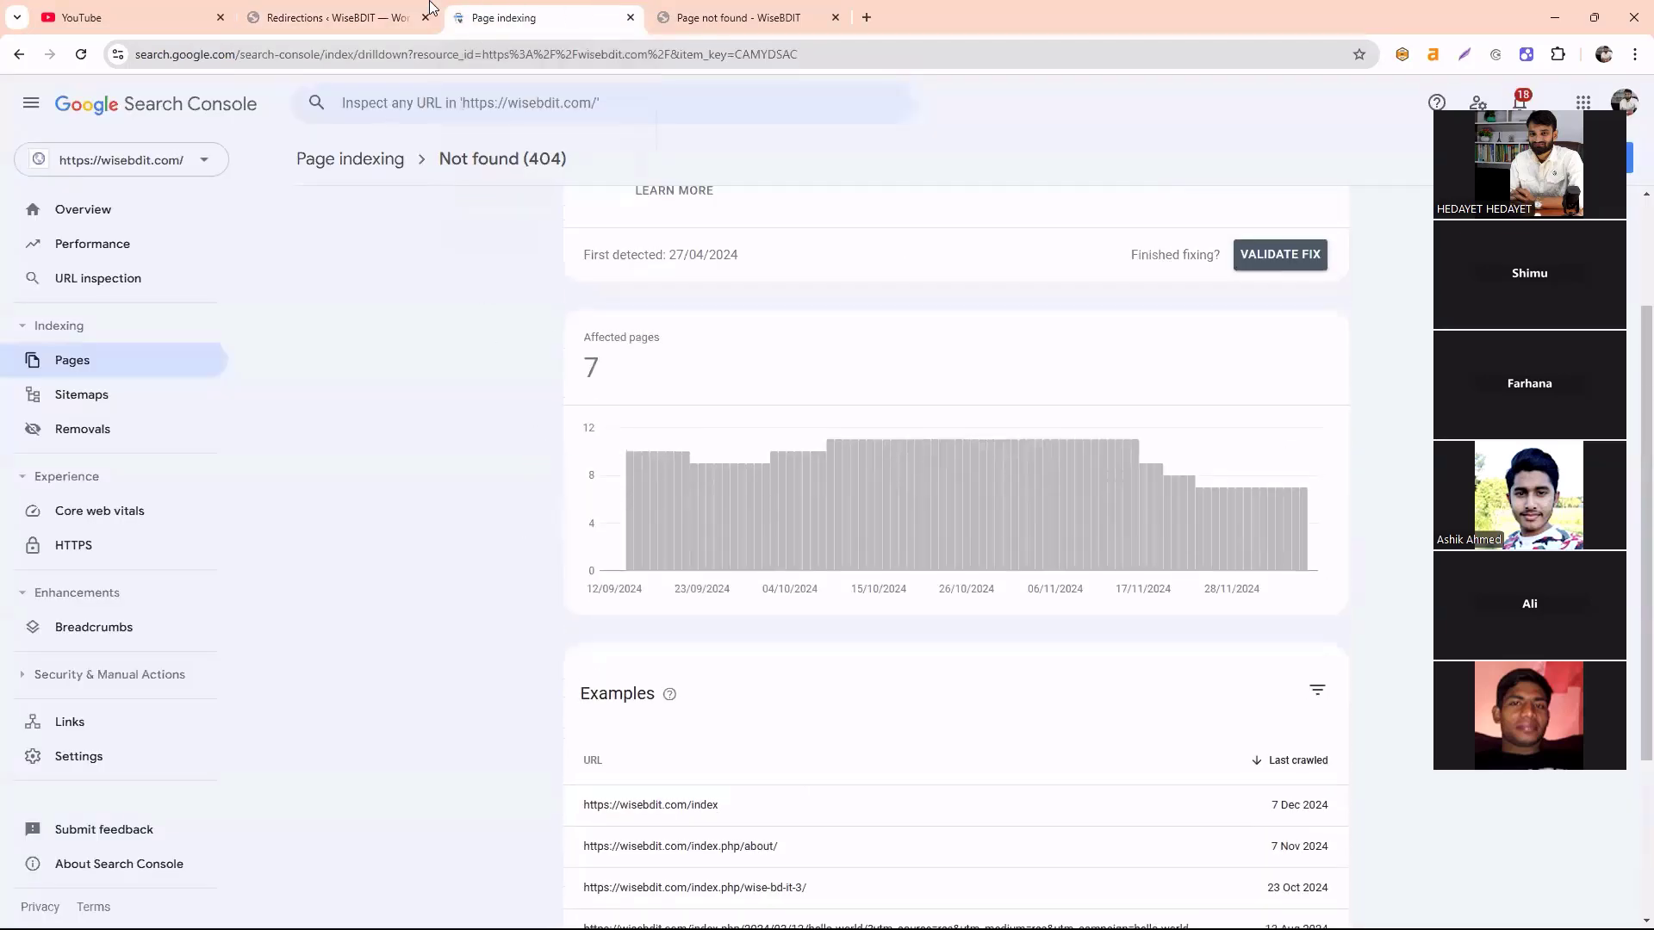
{"action": "left_click", "coordinate": [390, 10]}
{"action": "left_click", "coordinate": [529, 9]}
{"action": "scroll", "coordinate": [581, 551], "scroll_direction": "down", "scroll_amount": 1}
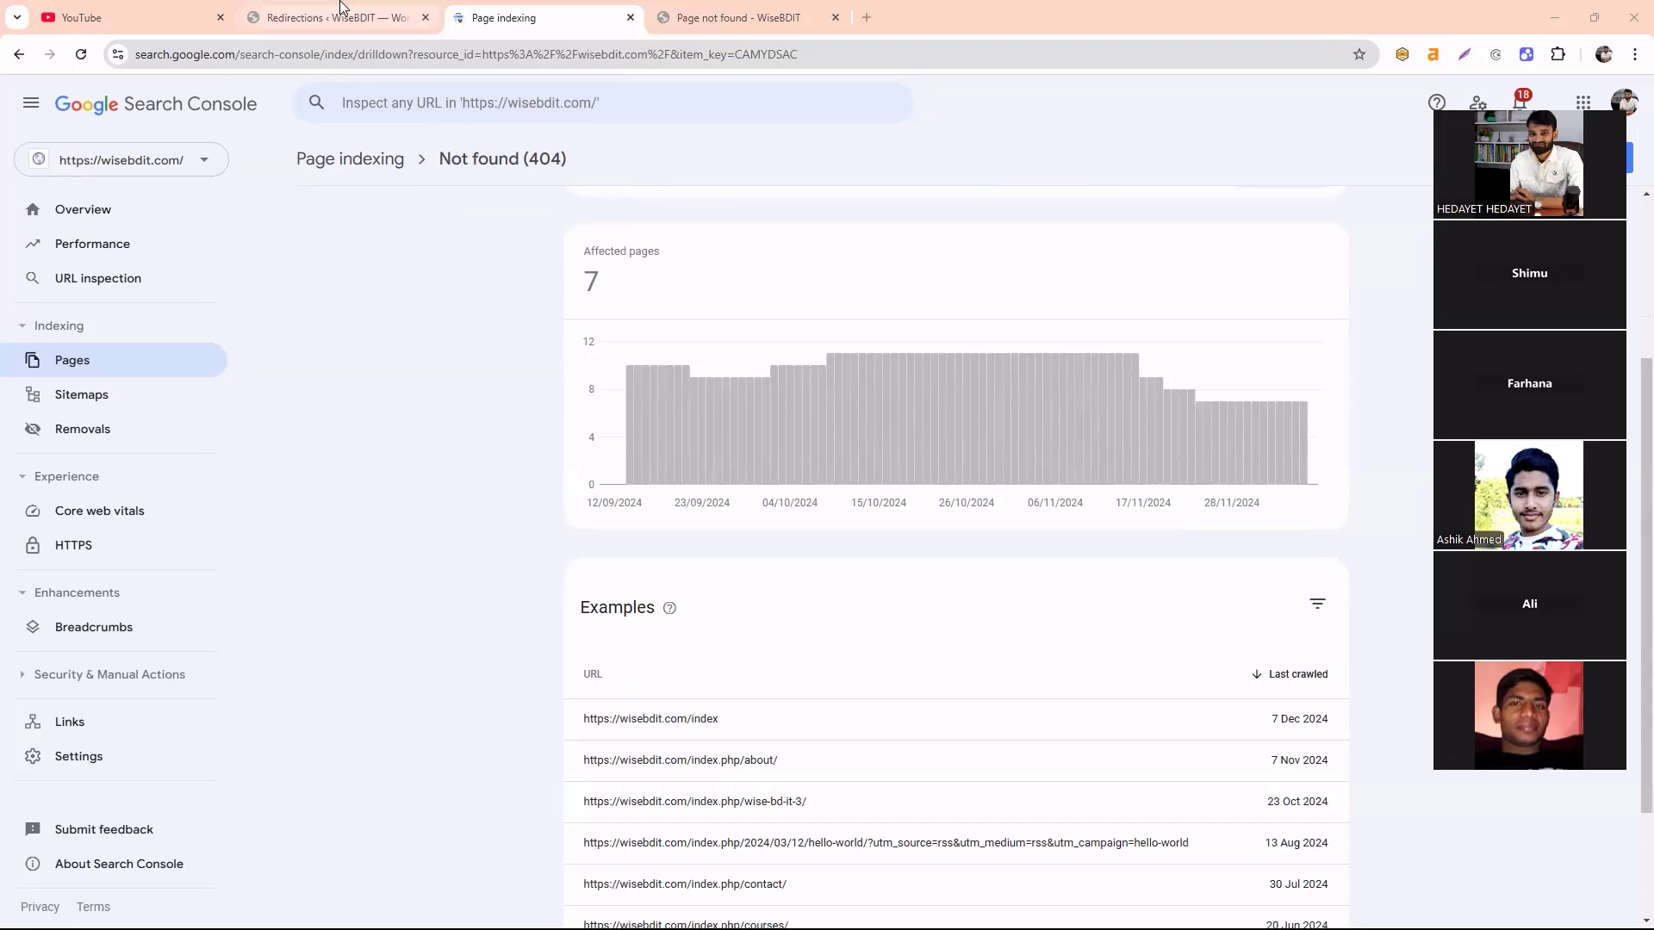
{"action": "mouse_move", "coordinate": [341, 7]}
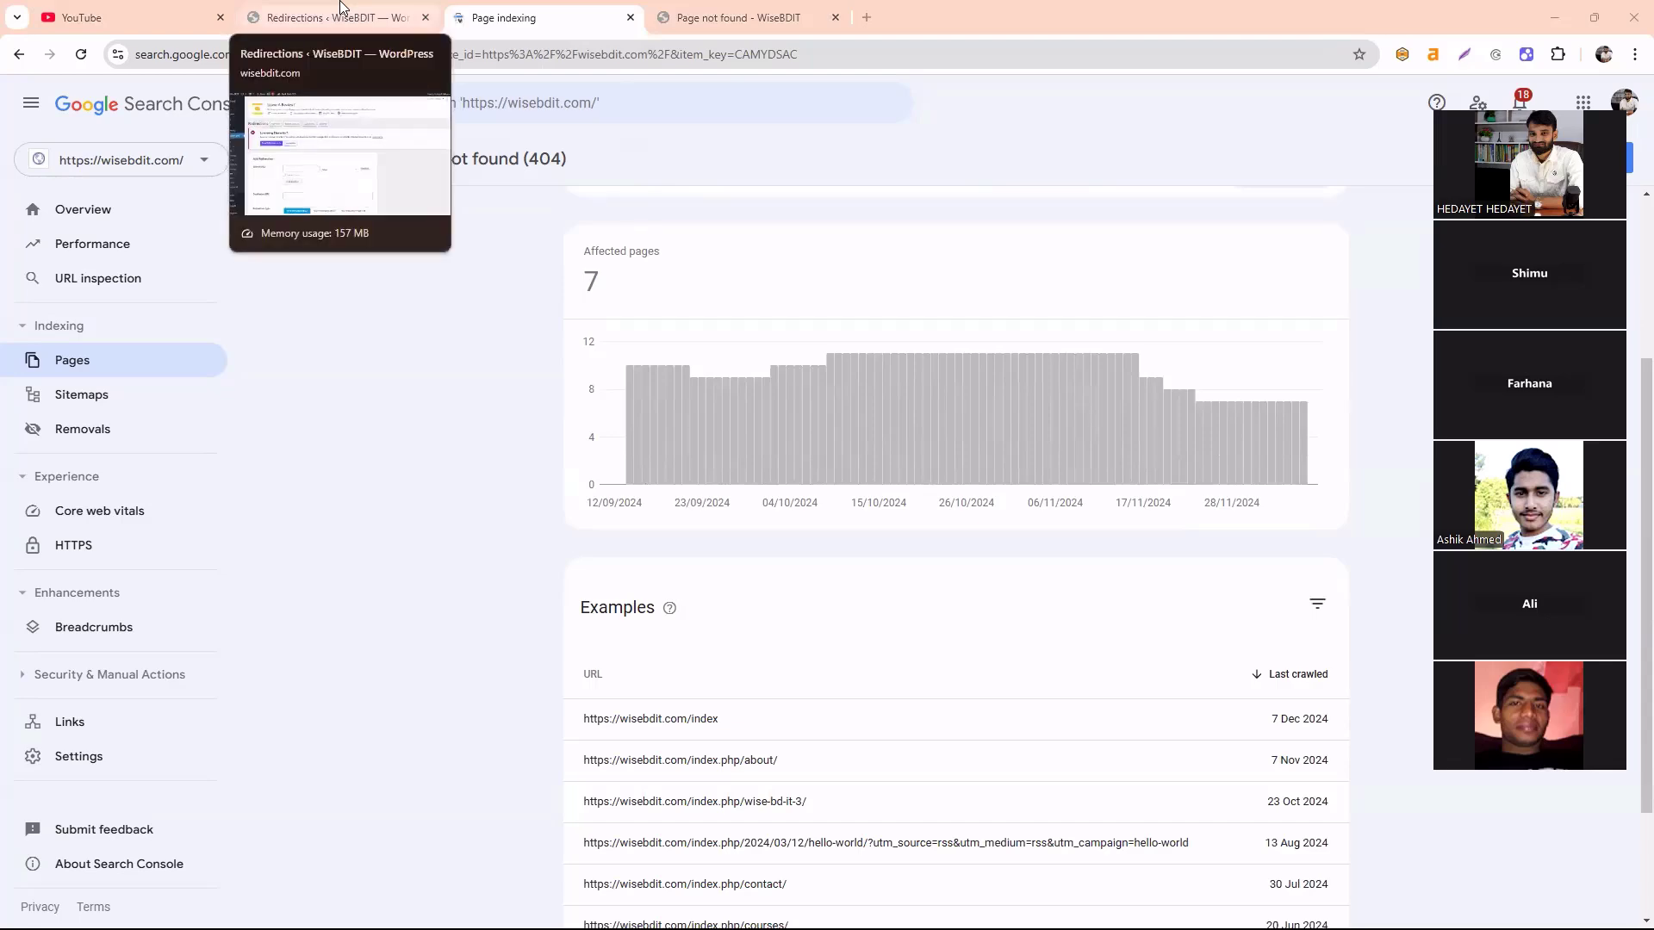
Go to adding a new plugin in the WordPress admin and search the plugin directory for "all 404".
{"action": "left_click", "coordinate": [342, 7]}
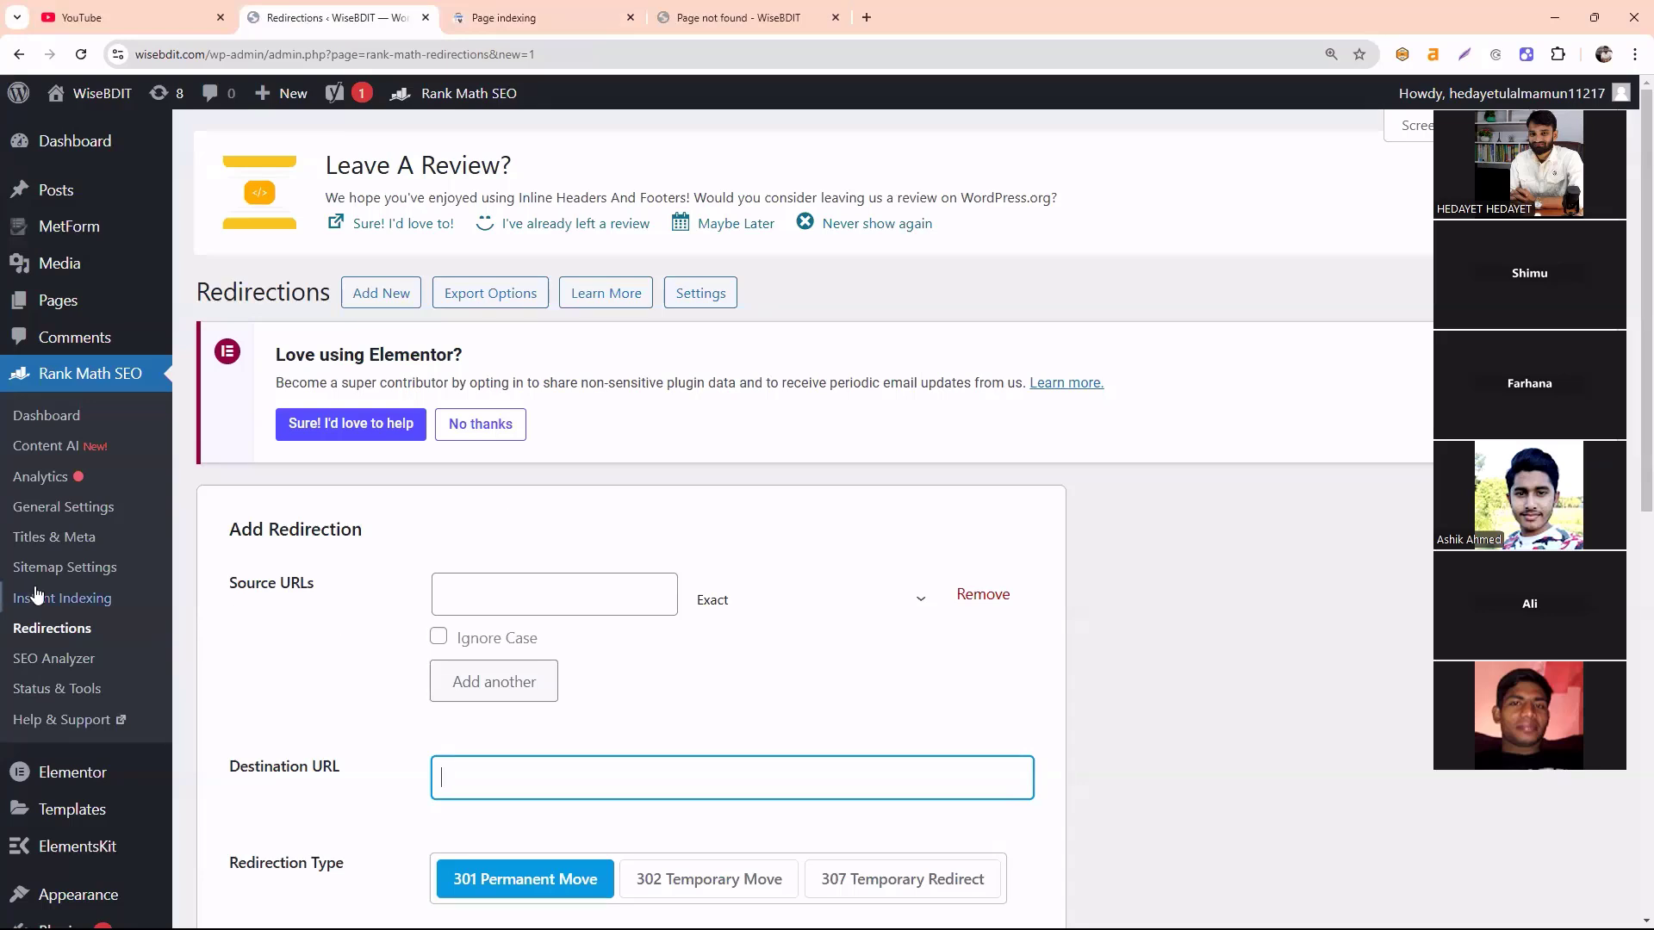
{"action": "scroll", "coordinate": [53, 706], "scroll_direction": "down", "scroll_amount": 1}
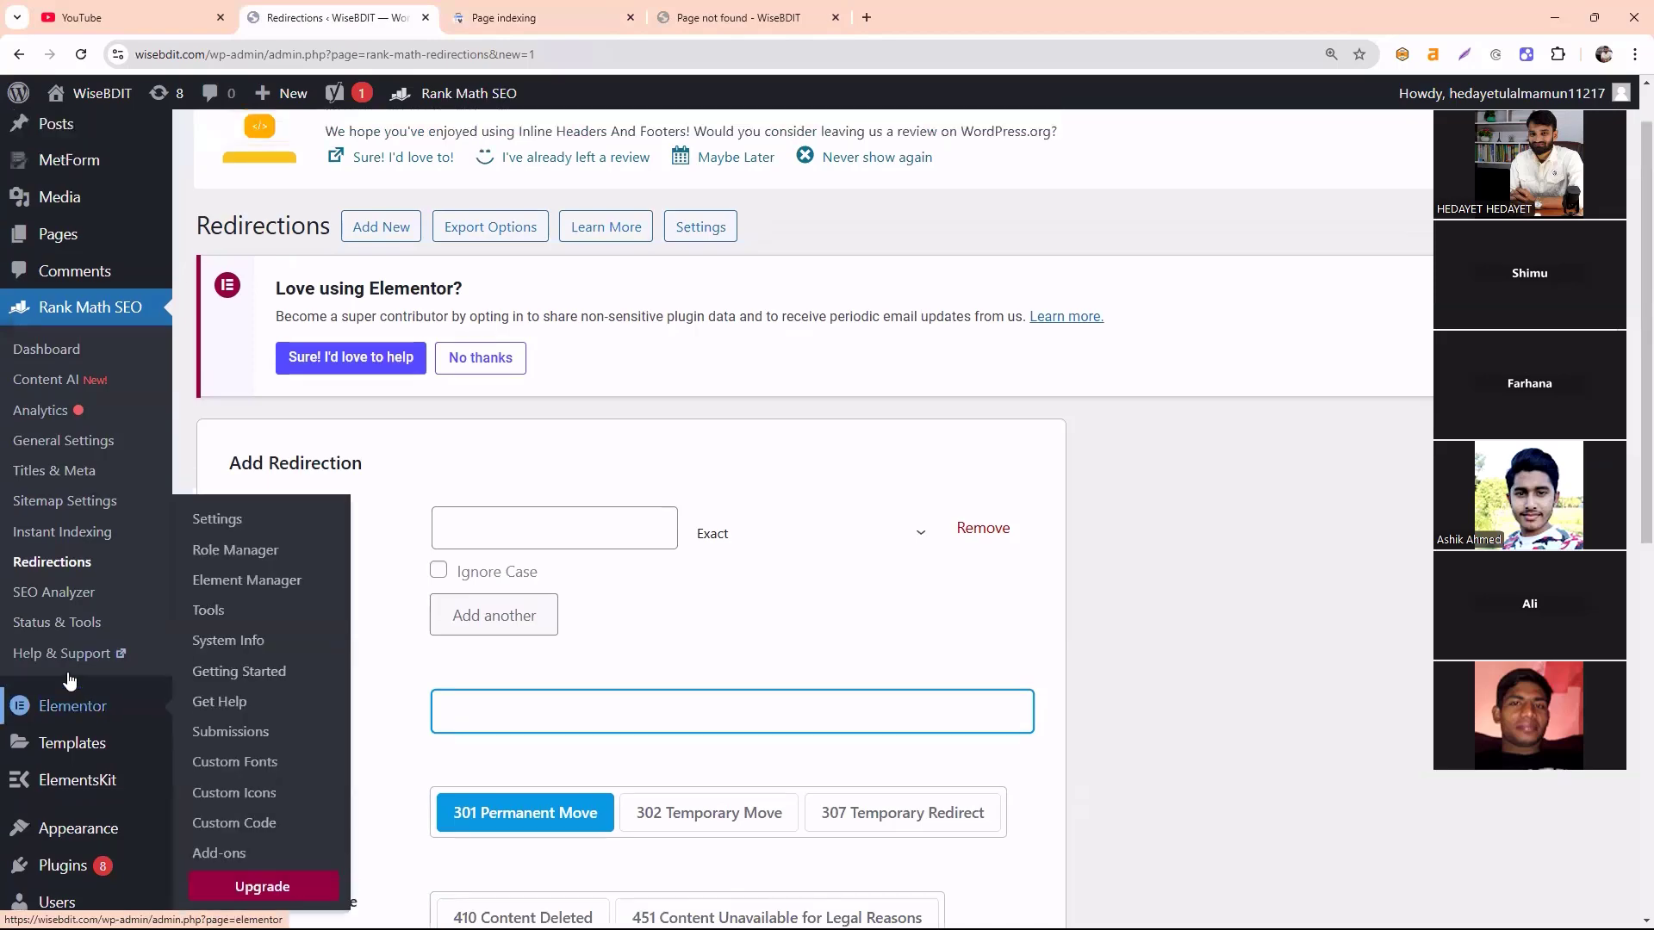
{"action": "scroll", "coordinate": [60, 689], "scroll_direction": "up", "scroll_amount": 1}
{"action": "scroll", "coordinate": [82, 524], "scroll_direction": "down", "scroll_amount": 5}
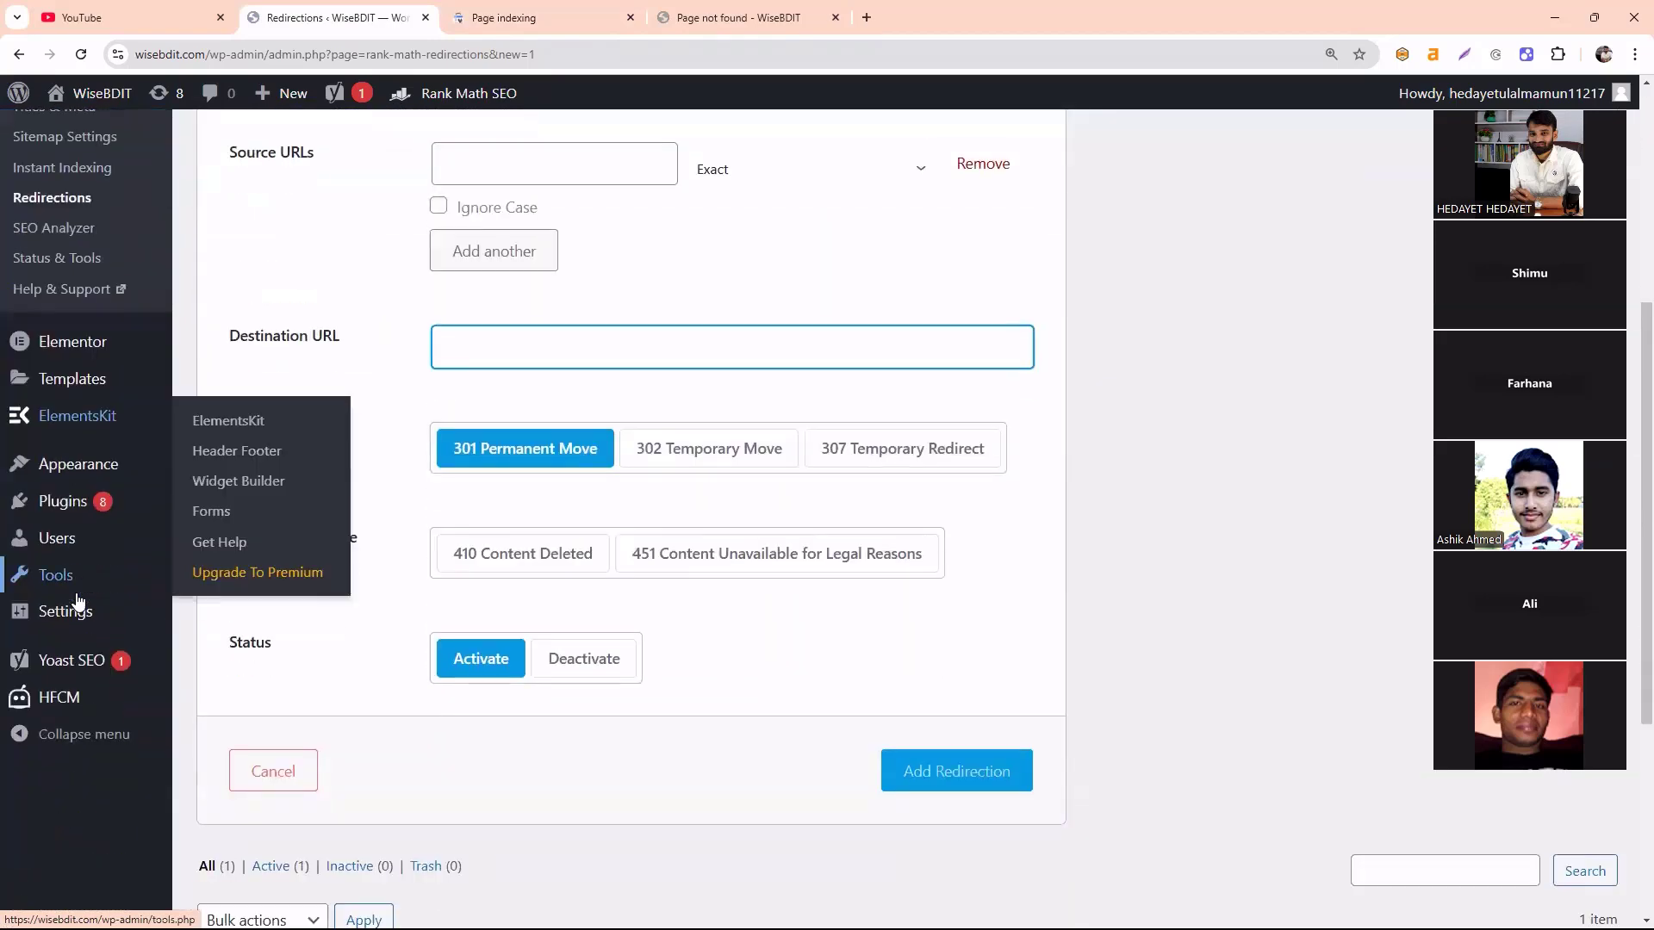
{"action": "mouse_move", "coordinate": [92, 620]}
{"action": "mouse_move", "coordinate": [103, 503]}
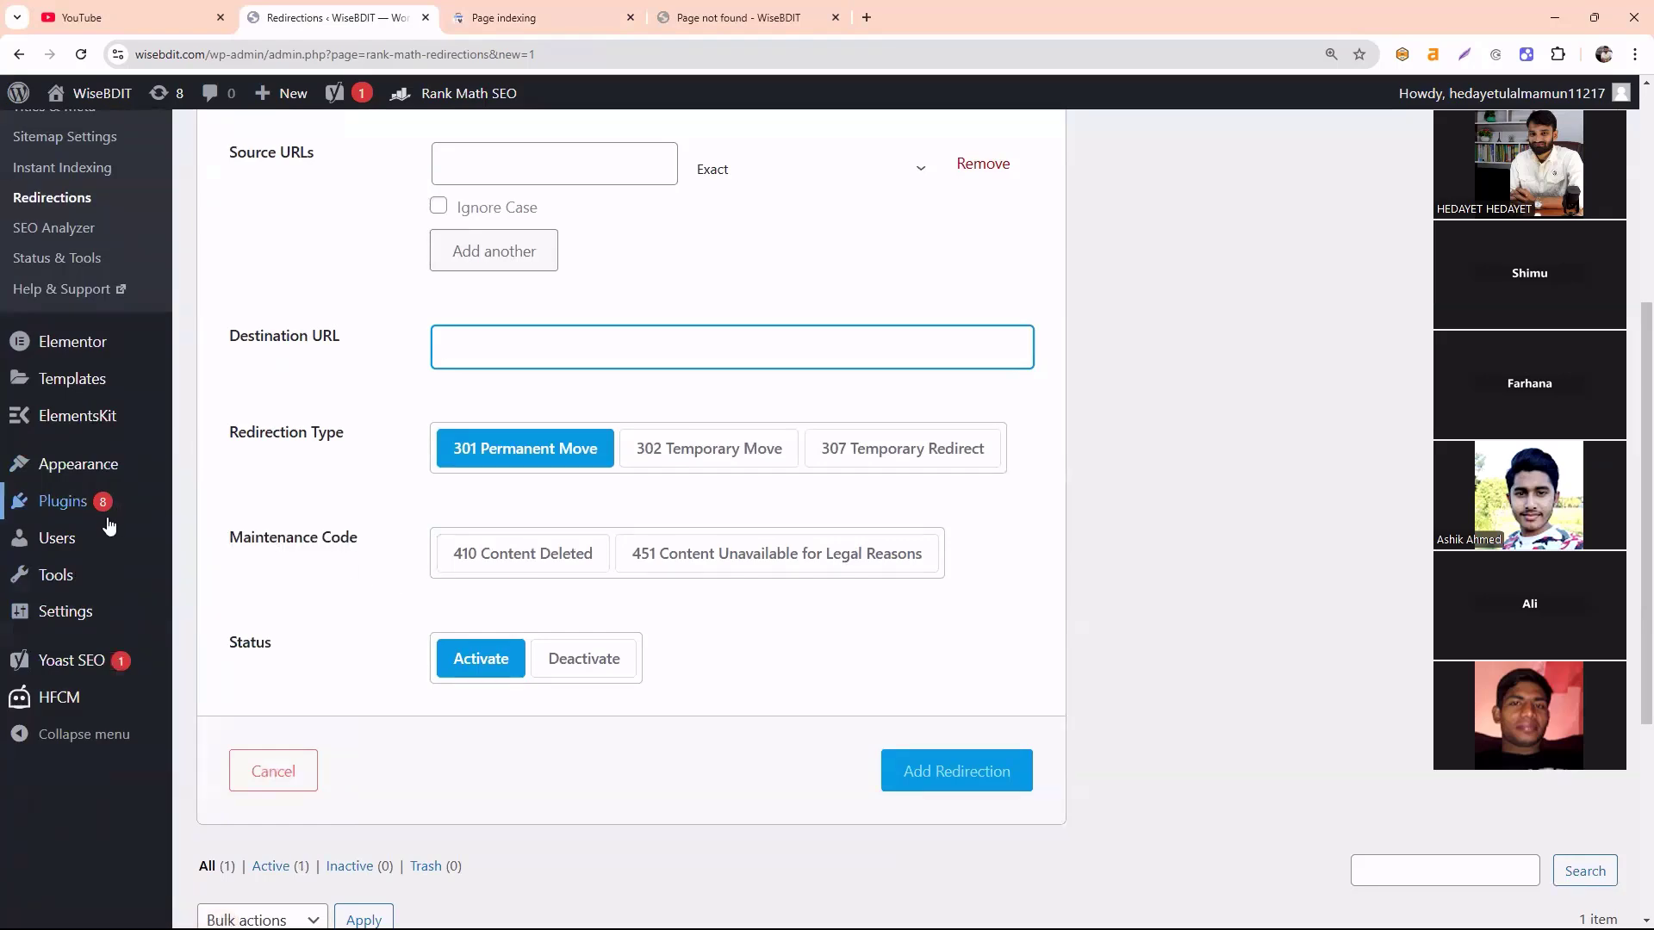
{"action": "left_click", "coordinate": [214, 533]}
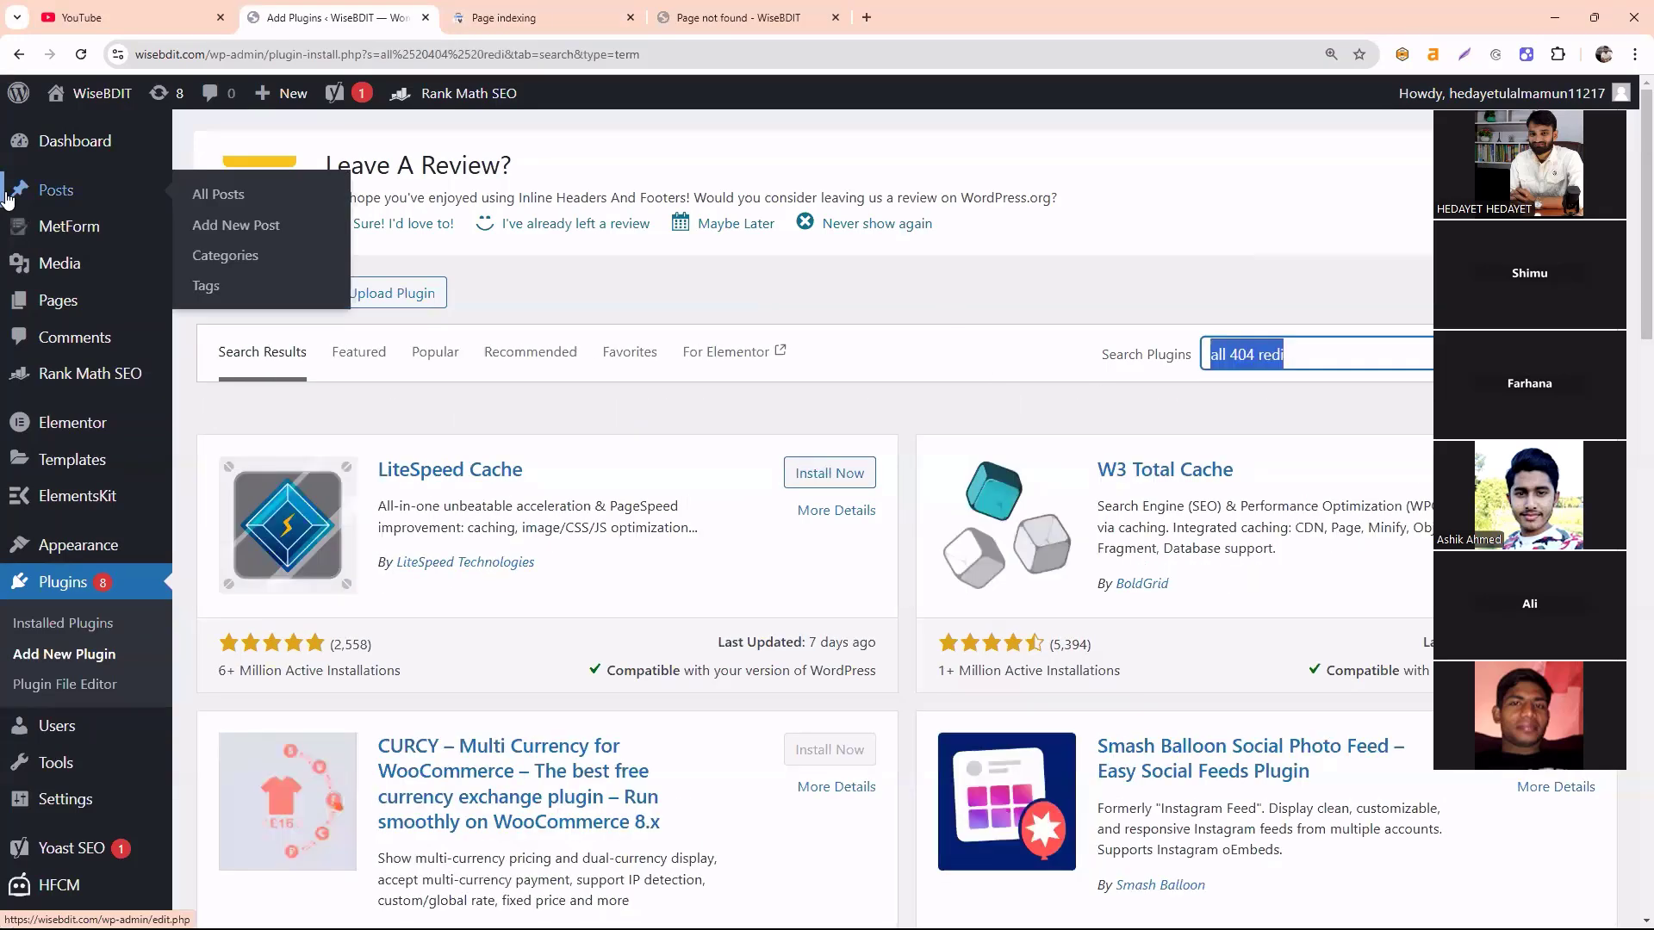
{"action": "type", "text": "all"}
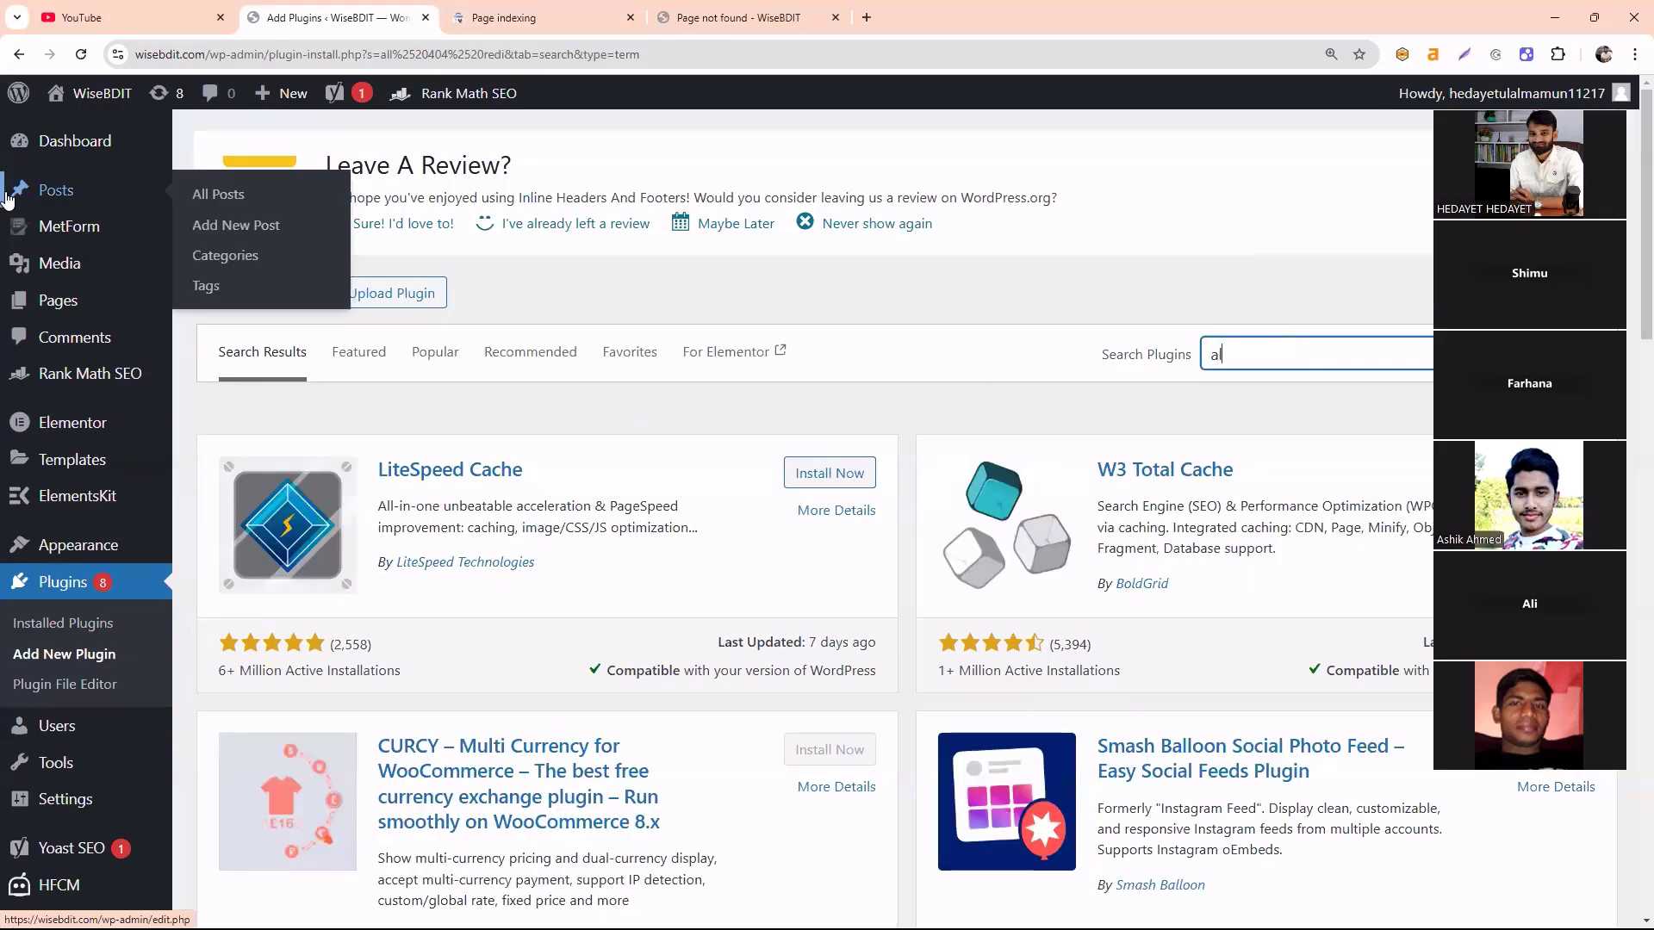
{"action": "type", "text": " 404"}
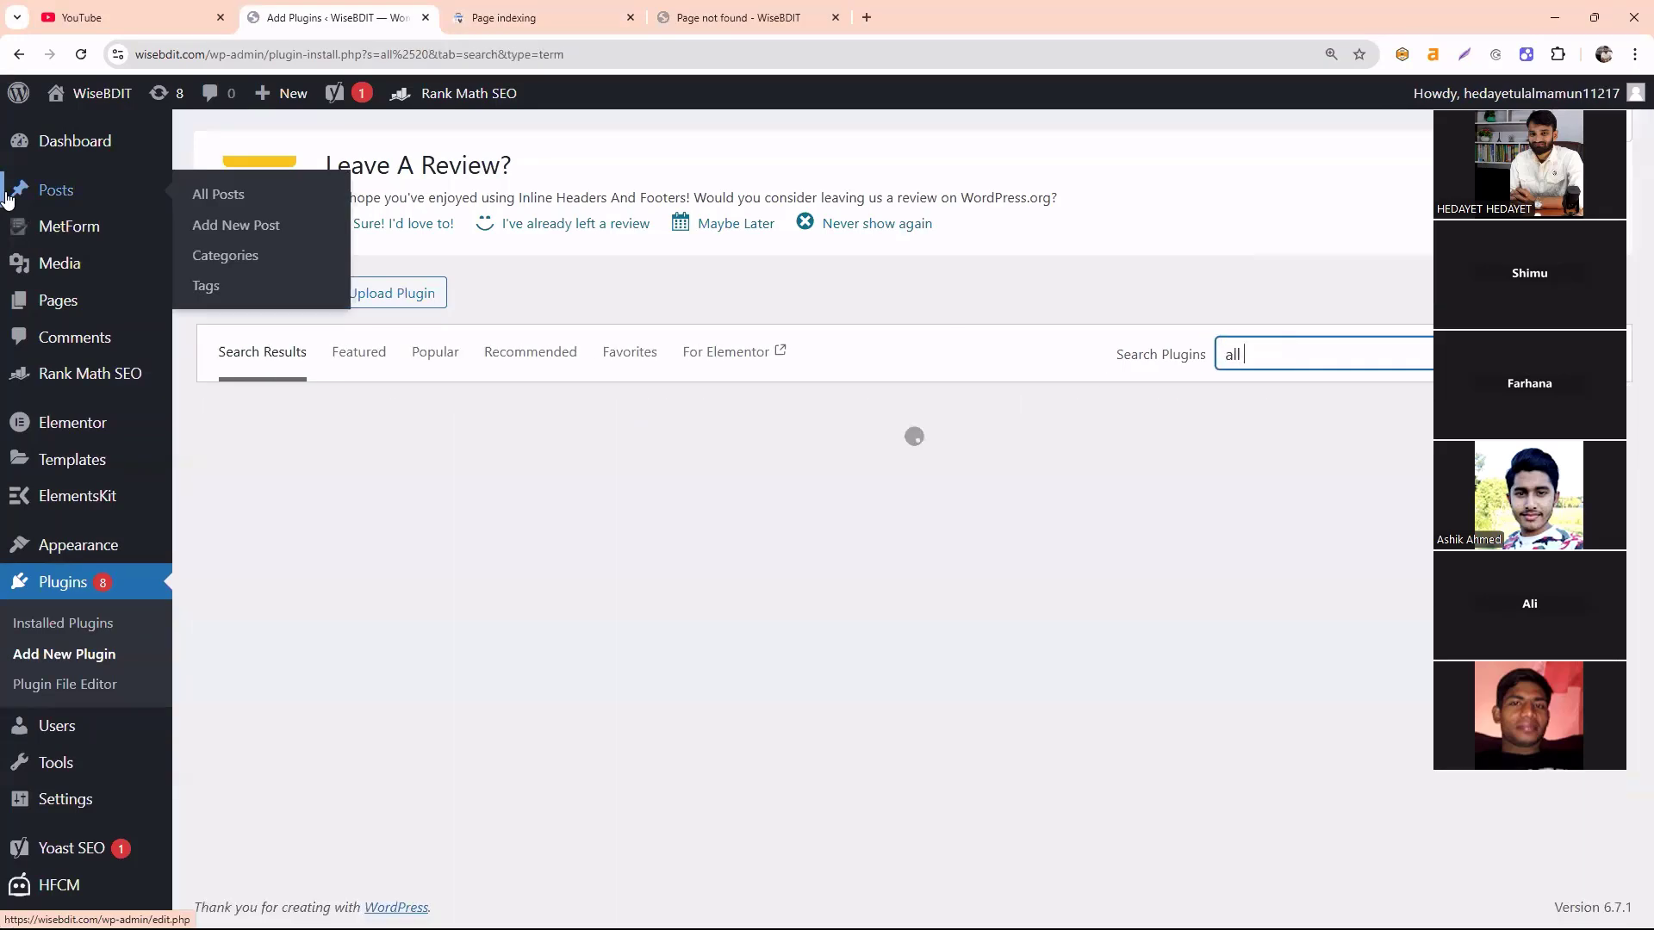
{"action": "scroll", "coordinate": [372, 784], "scroll_direction": "down", "scroll_amount": 2}
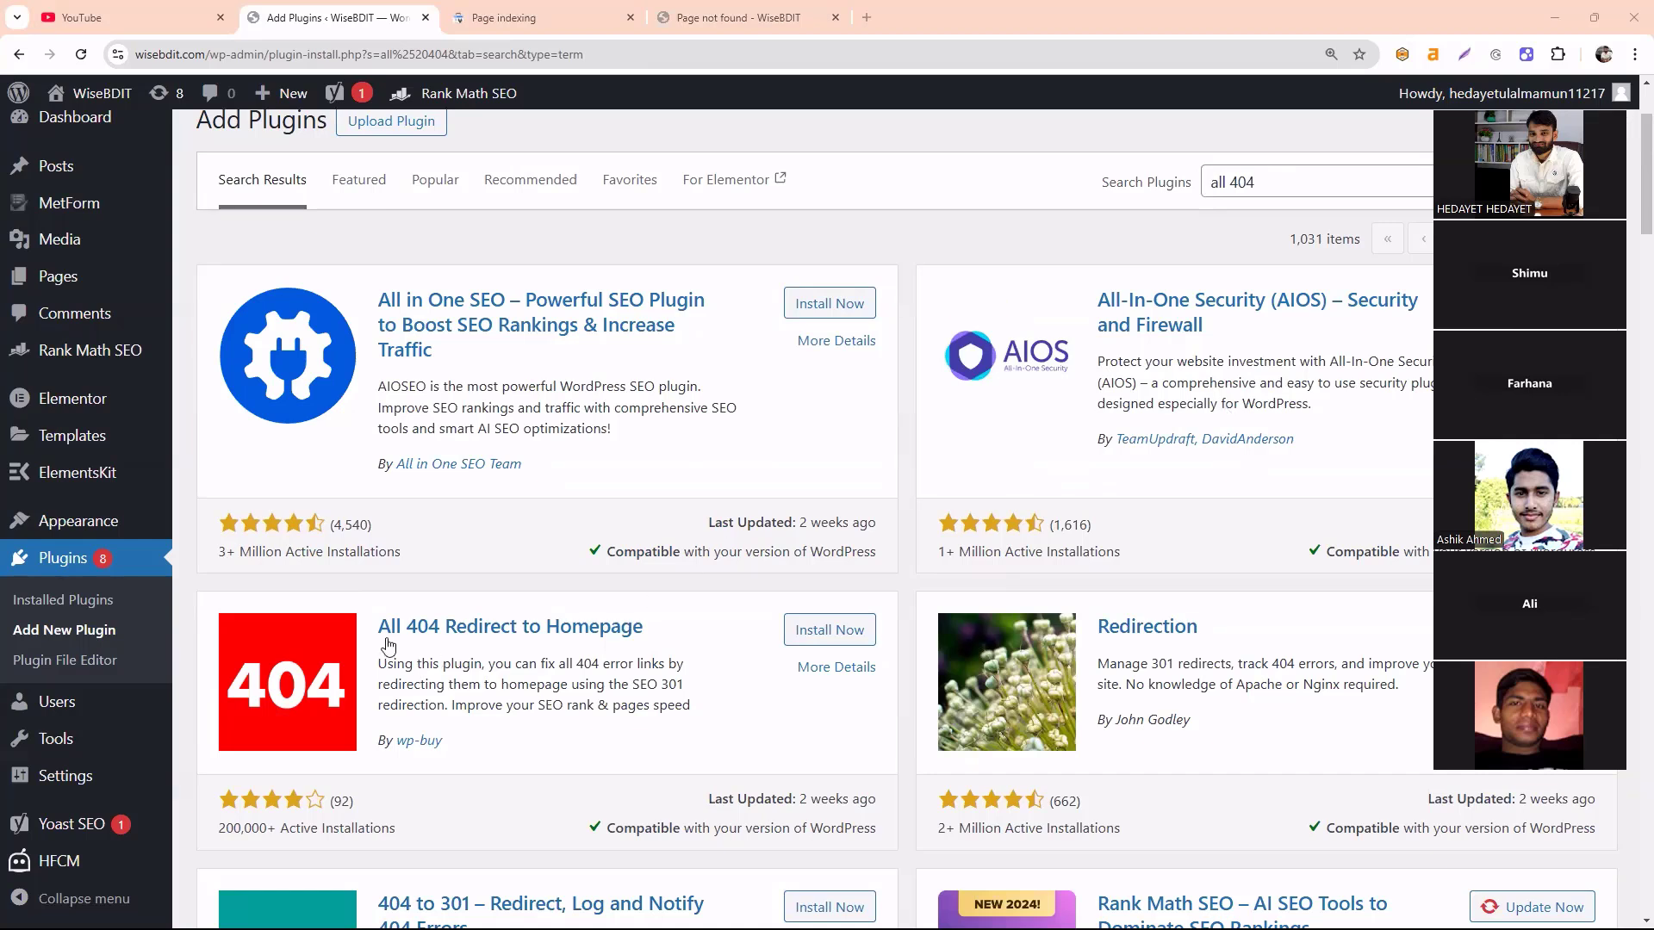
Examine the All 404 Redirect to Homepage plugin's name and description in the search results.
{"action": "left_click_drag", "start_coordinate": [376, 633], "coordinate": [415, 595]}
{"action": "left_click", "coordinate": [416, 591]}
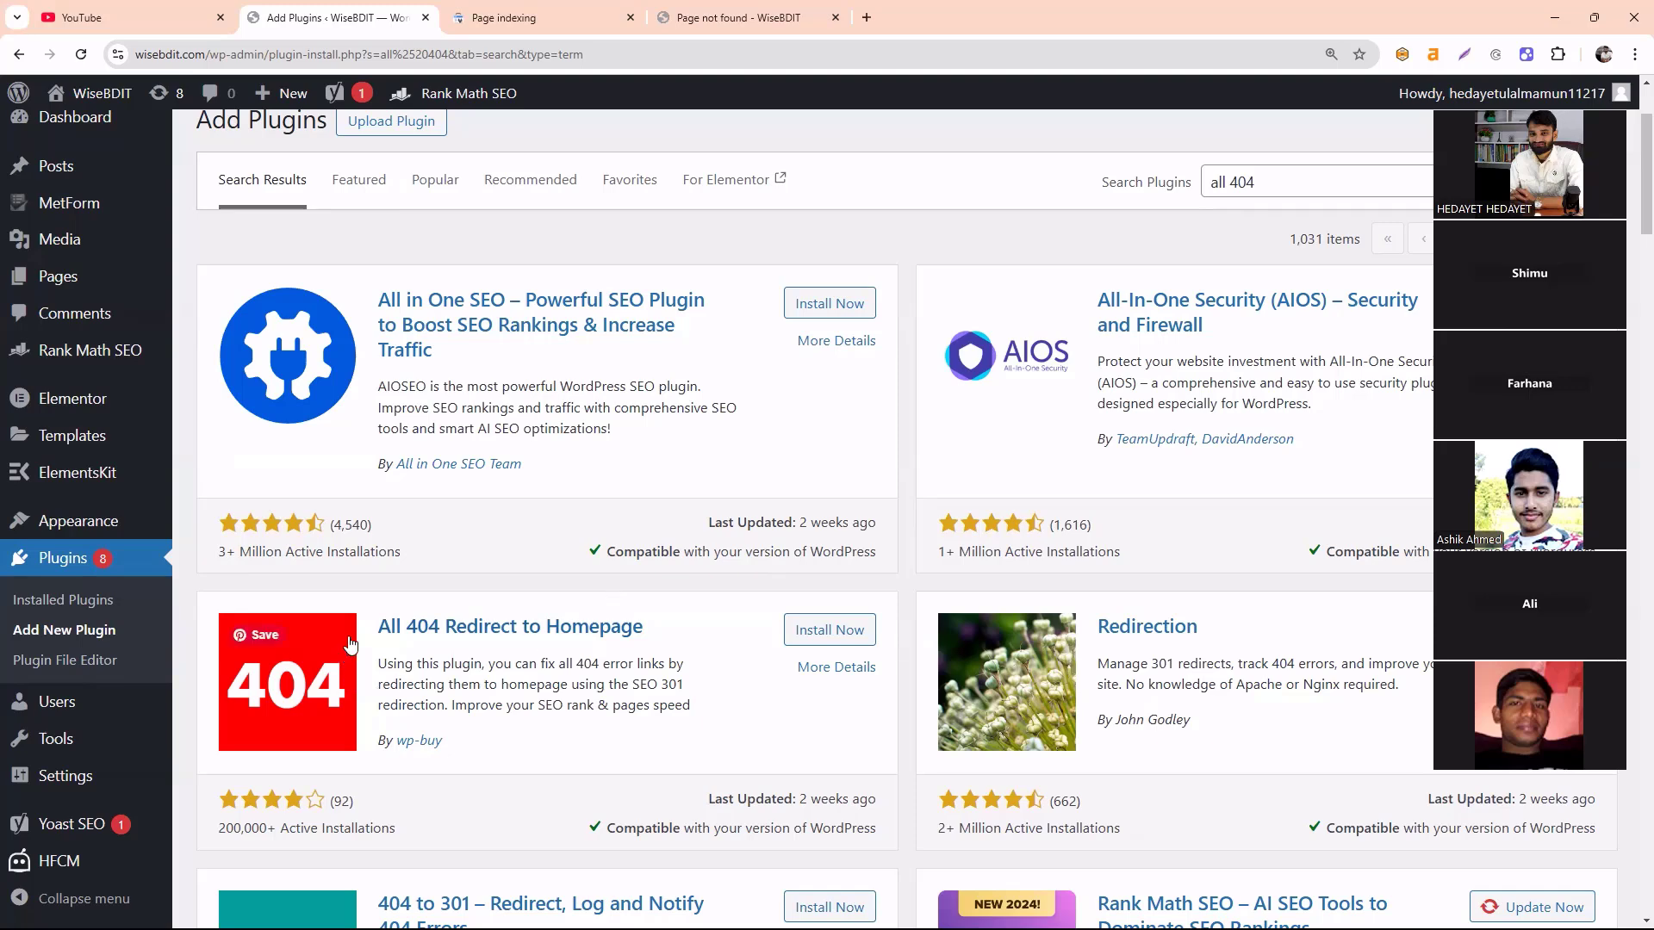
{"action": "mouse_move", "coordinate": [379, 619]}
{"action": "left_mouse_down"}
{"action": "mouse_move", "coordinate": [469, 713]}
{"action": "mouse_move", "coordinate": [706, 707]}
{"action": "mouse_move", "coordinate": [390, 623]}
{"action": "mouse_move", "coordinate": [386, 592]}
{"action": "left_mouse_up"}
{"action": "left_click", "coordinate": [386, 593]}
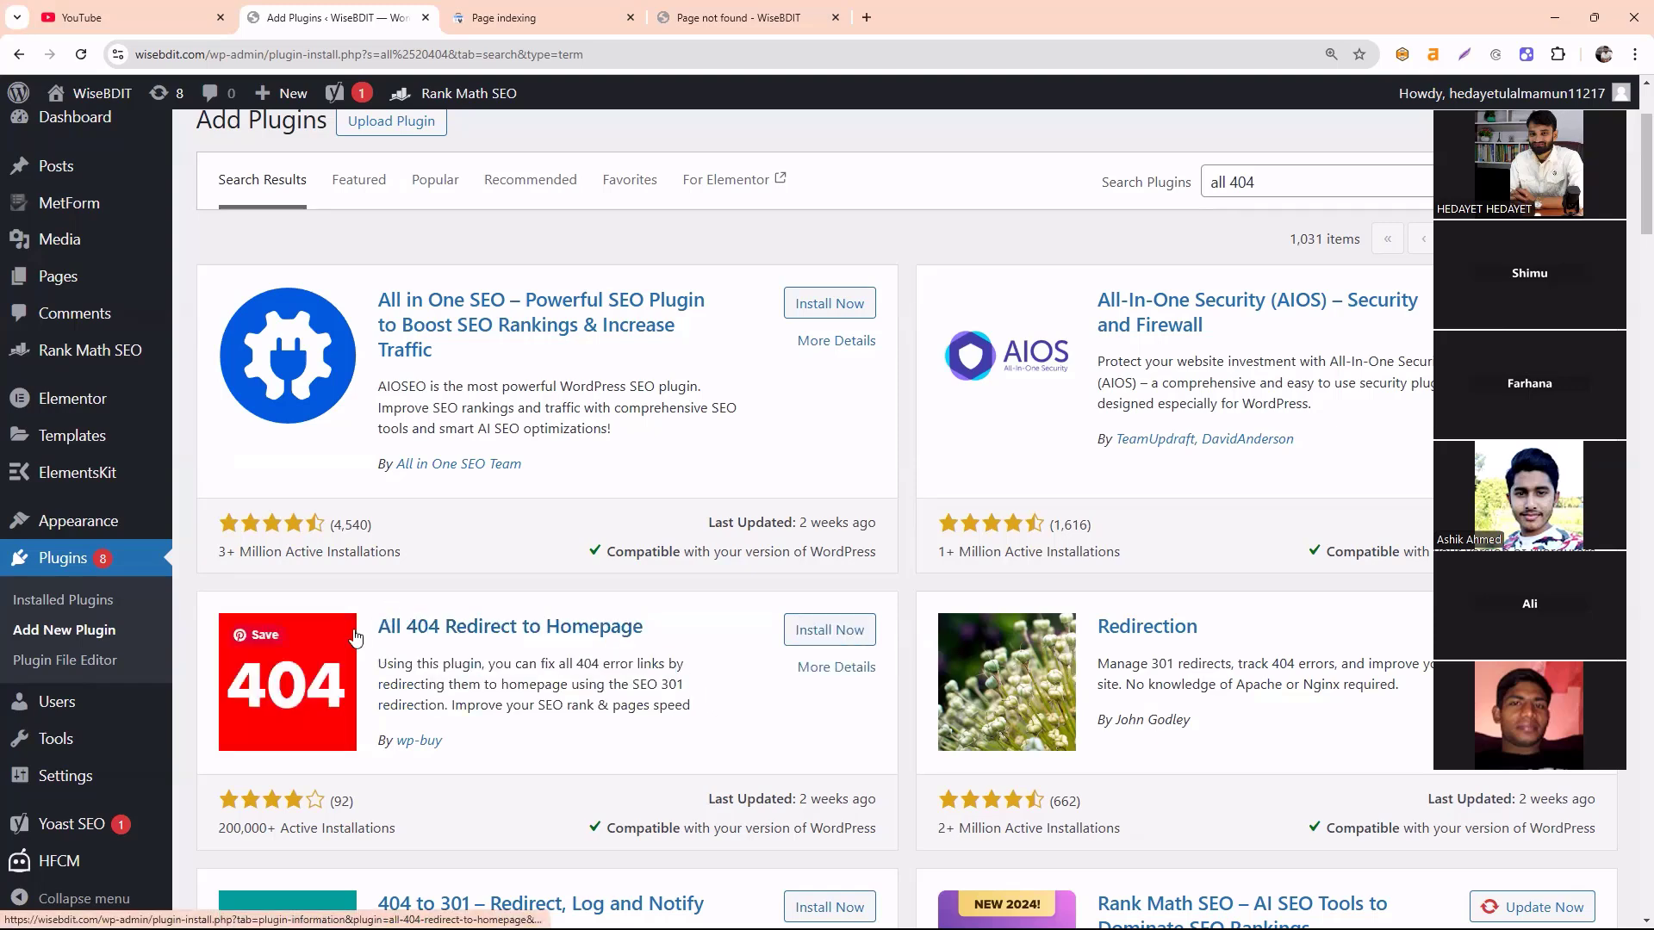
{"action": "left_click_drag", "start_coordinate": [355, 633], "coordinate": [505, 586]}
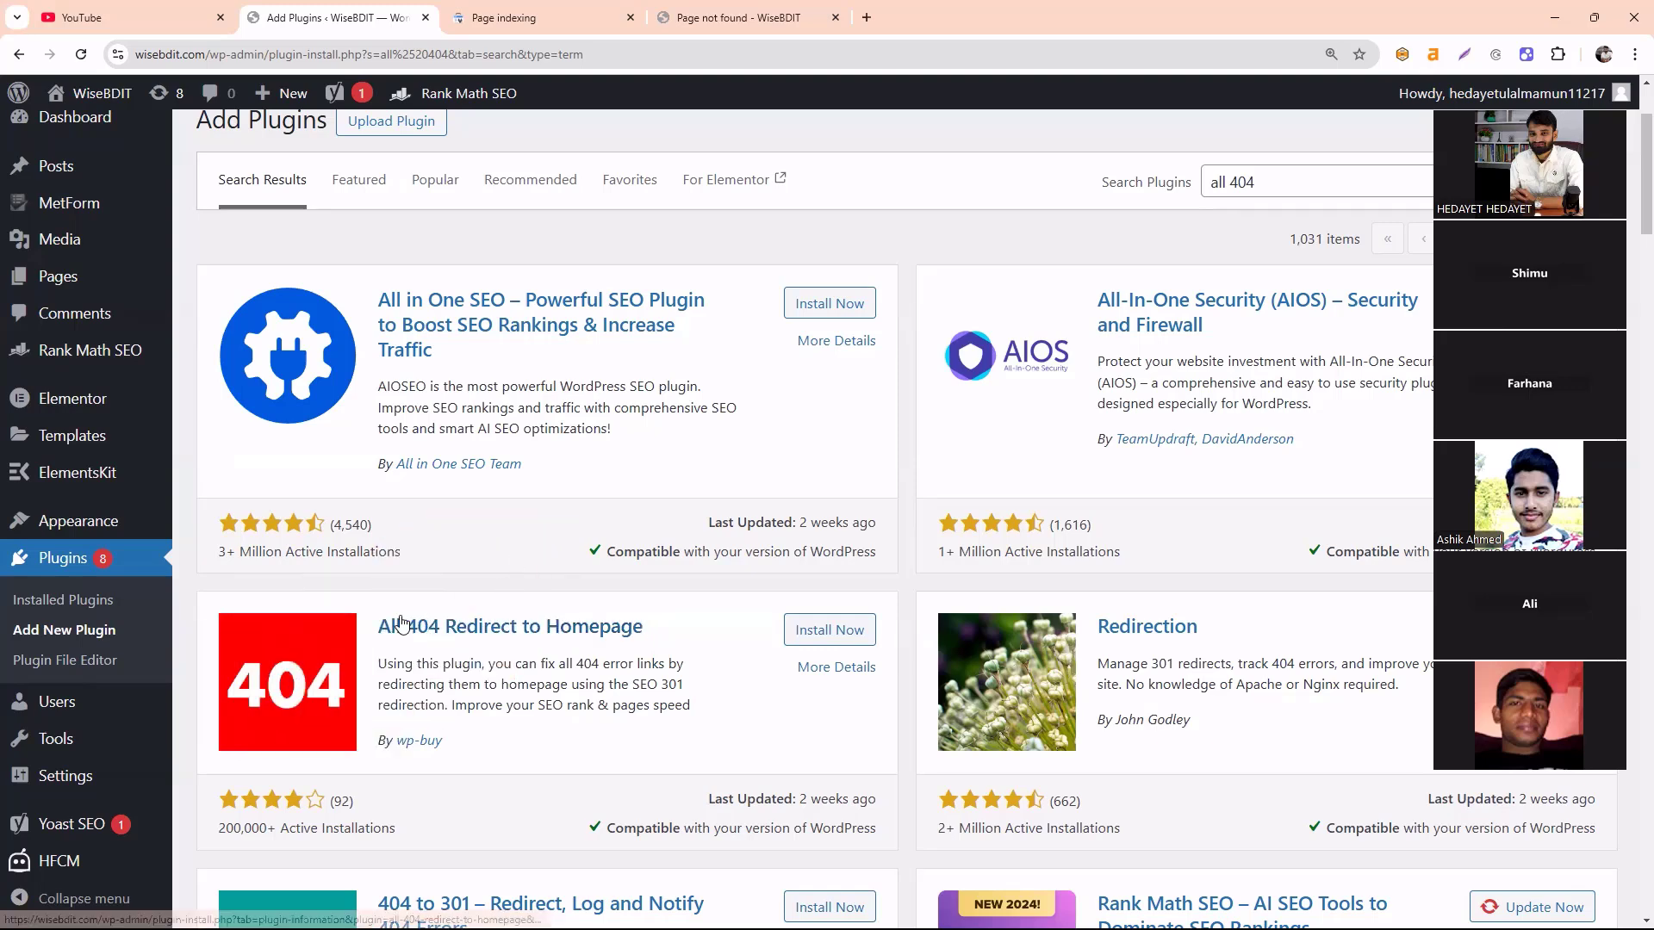
{"action": "left_click_drag", "start_coordinate": [383, 617], "coordinate": [653, 595]}
{"action": "left_click", "coordinate": [651, 583]}
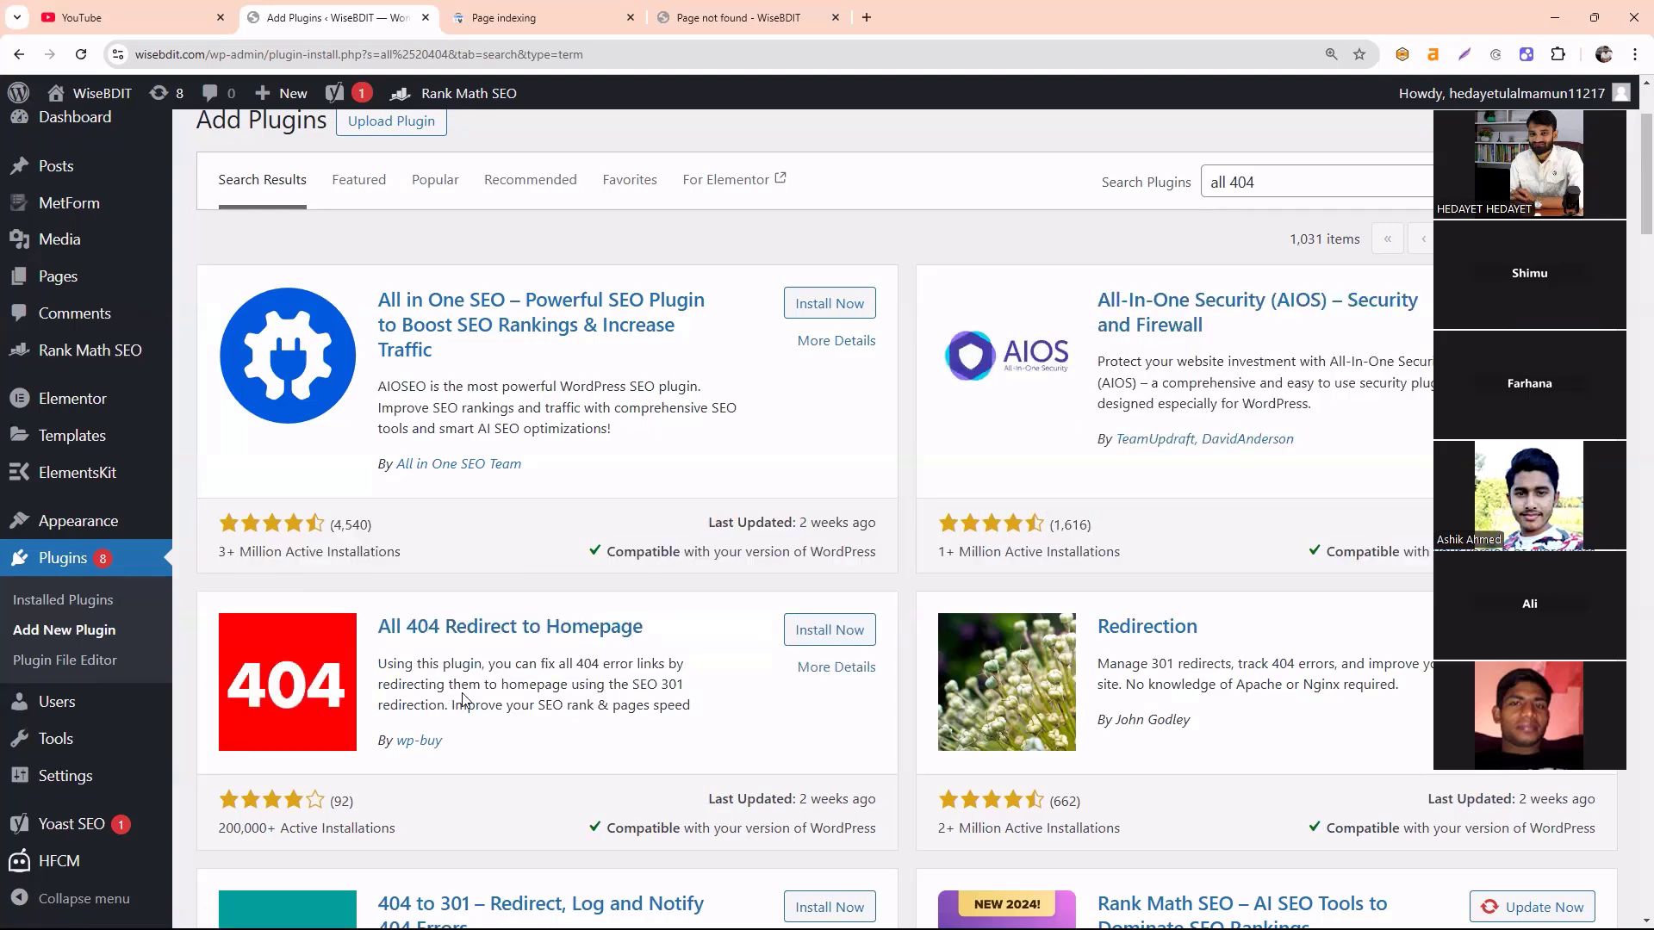
Install and activate the All 404 Redirect to Homepage plugin from the plugin search results.
{"action": "mouse_move", "coordinate": [9, 715]}
{"action": "mouse_move", "coordinate": [21, 374]}
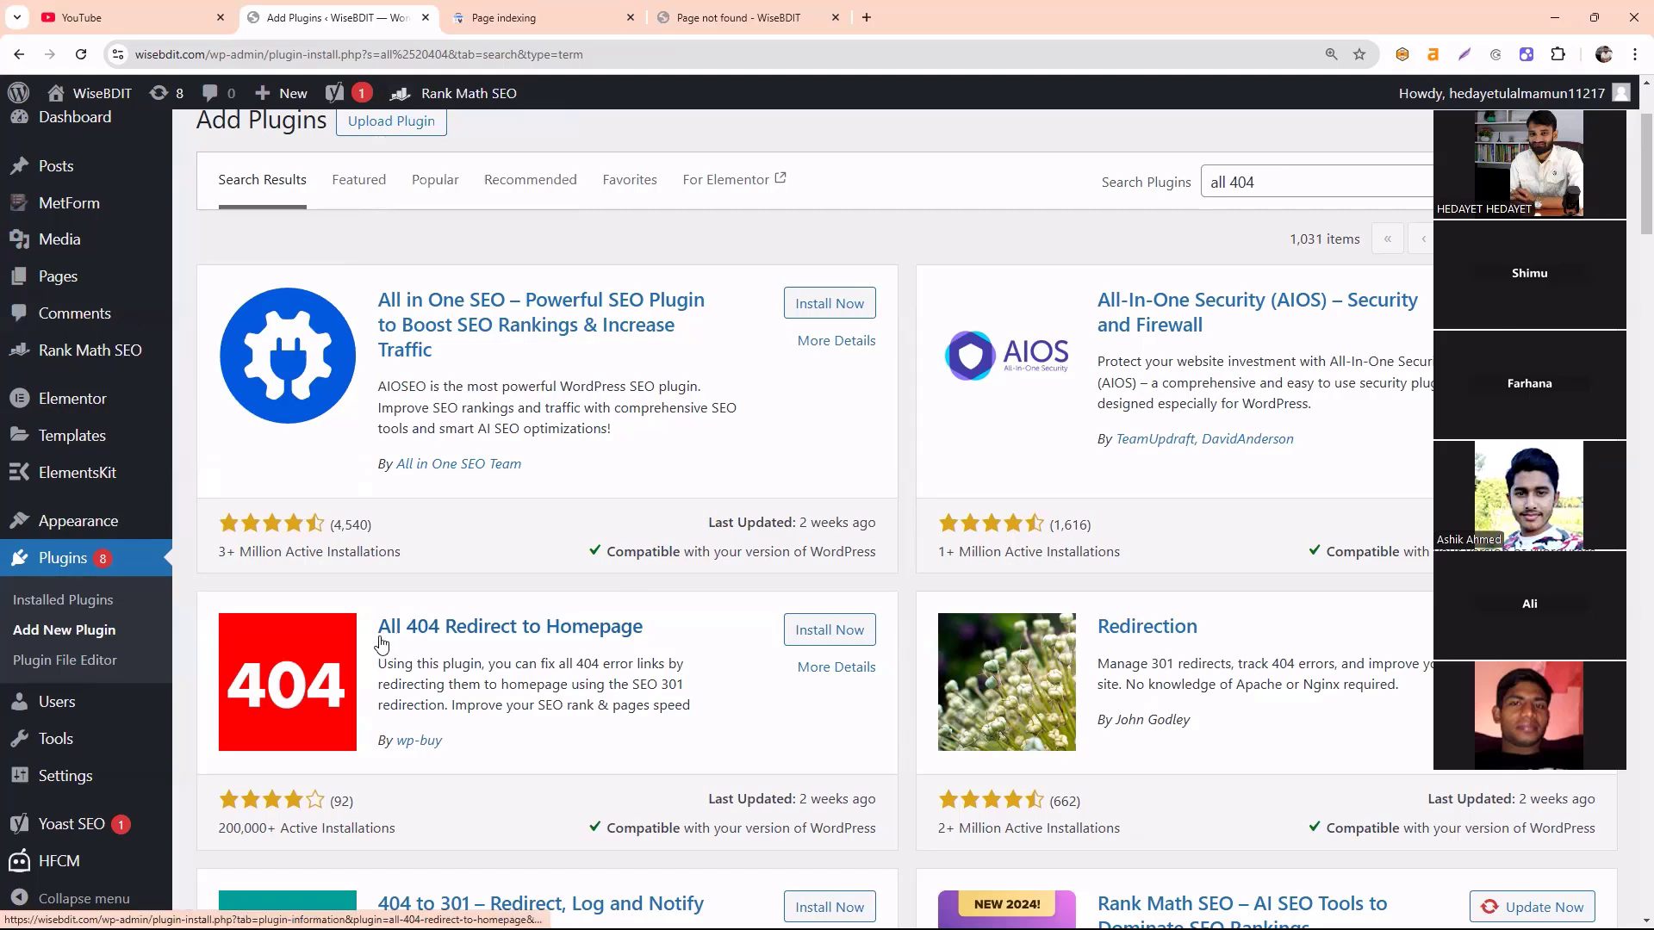
{"action": "left_click_drag", "start_coordinate": [383, 633], "coordinate": [601, 594]}
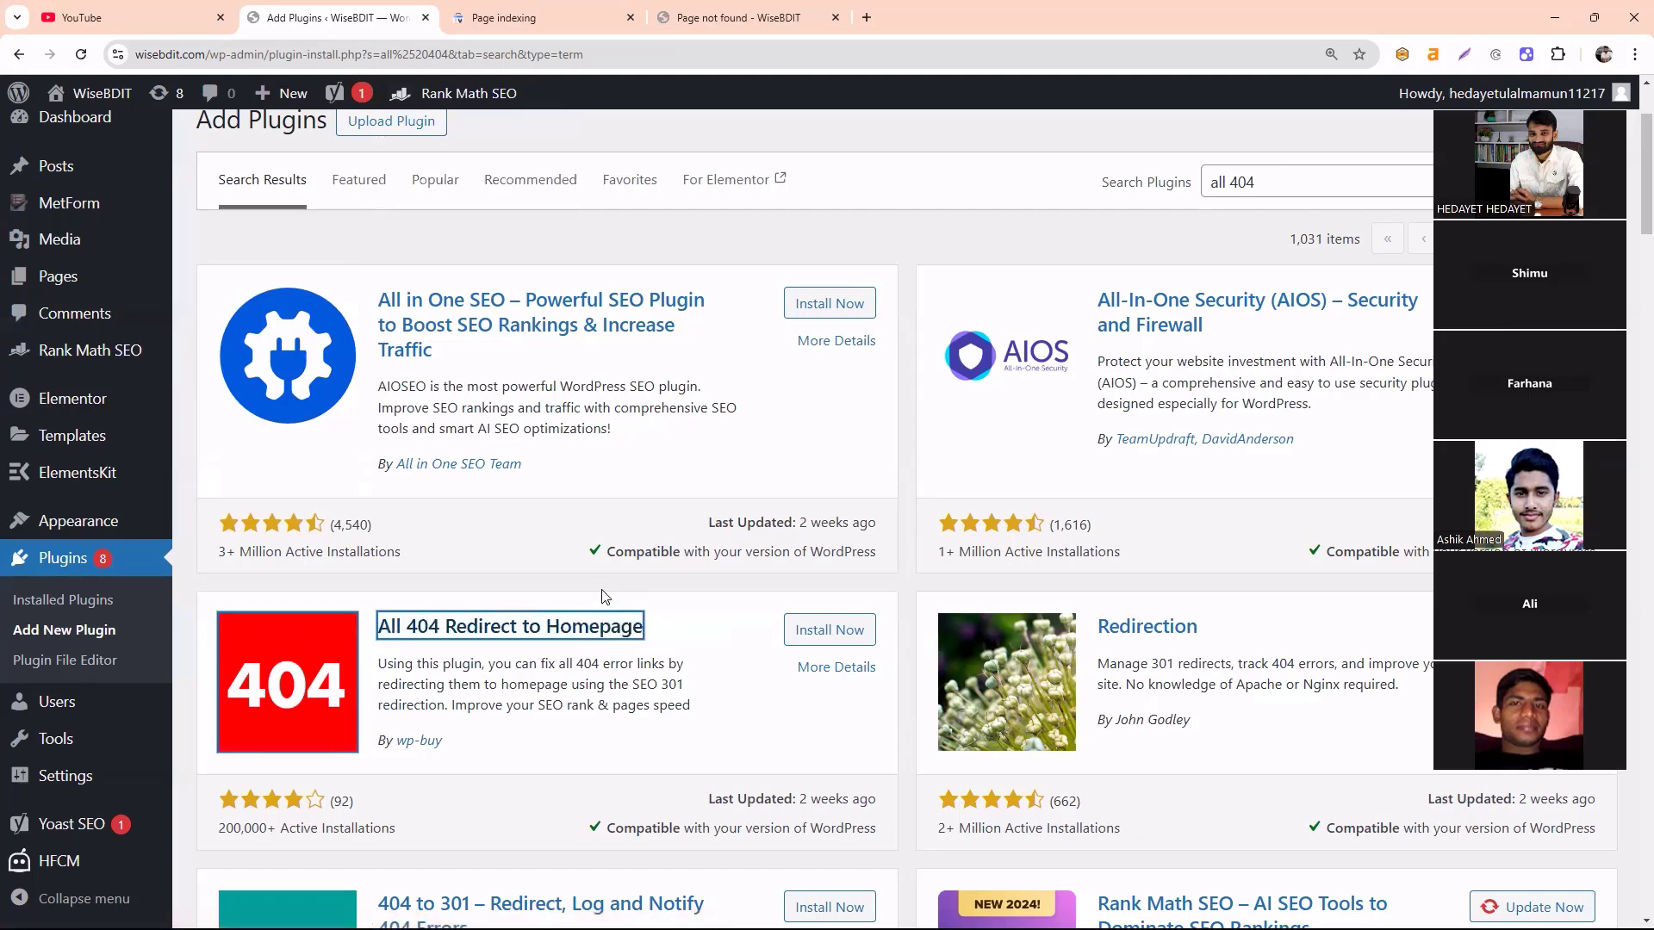
{"action": "left_click", "coordinate": [601, 593]}
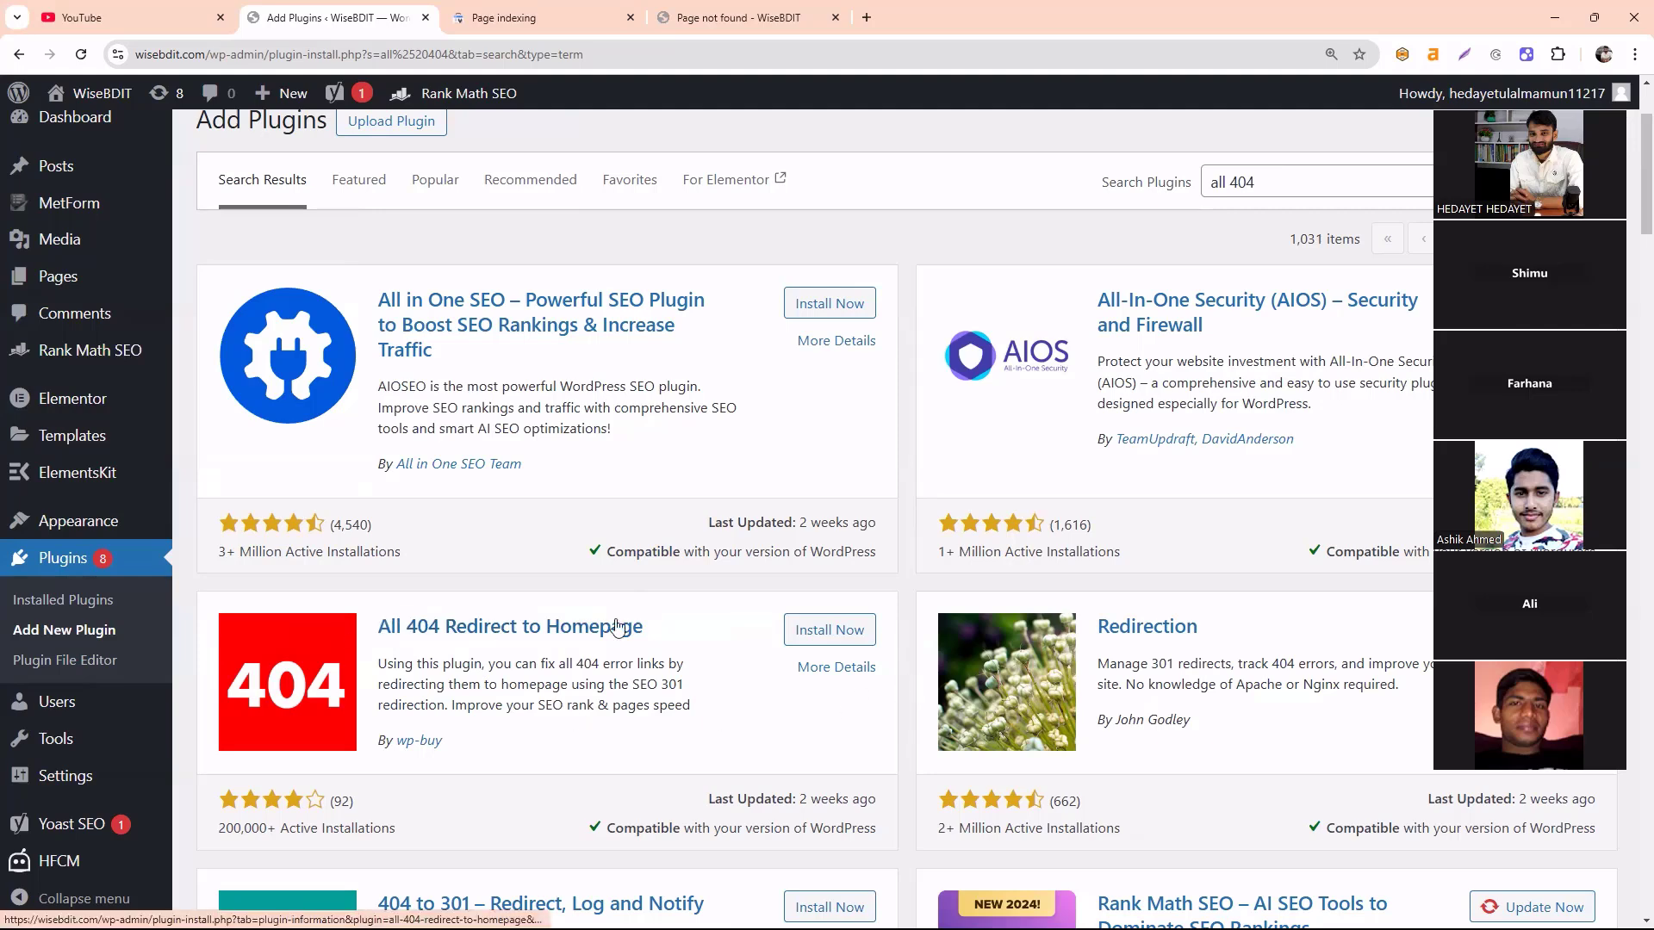
{"action": "left_click", "coordinate": [829, 633]}
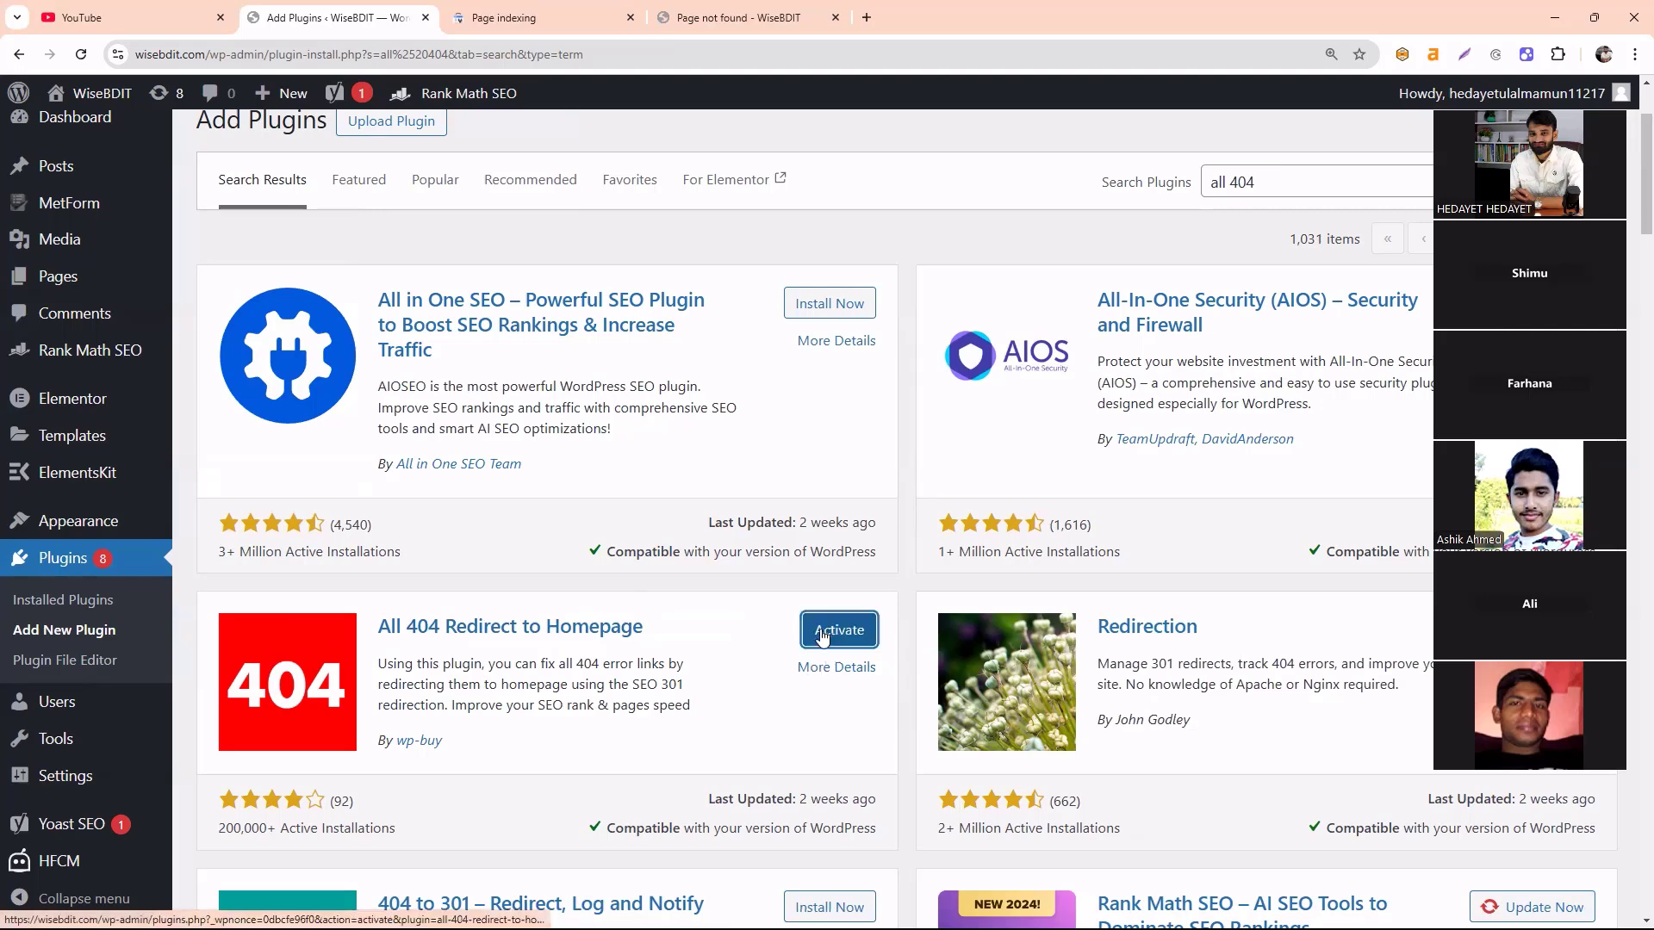
{"action": "left_click", "coordinate": [857, 631]}
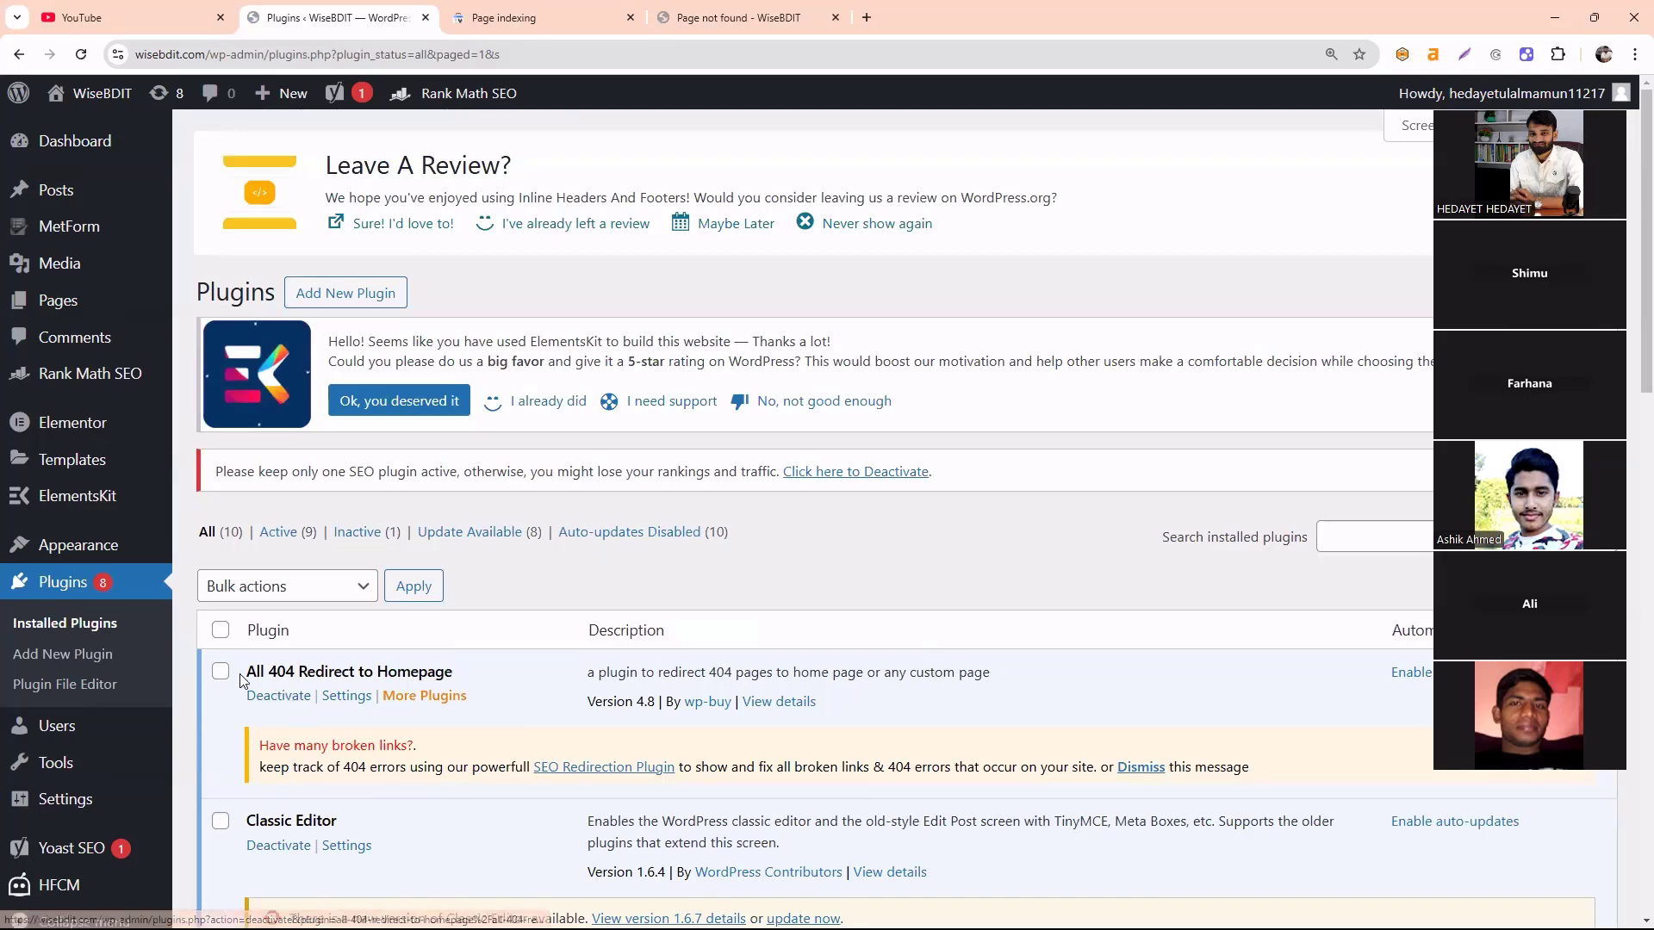
Open the All 404 Redirect to Homepage settings and set the 404 Redirection Status to Enabled.
{"action": "left_click", "coordinate": [337, 700]}
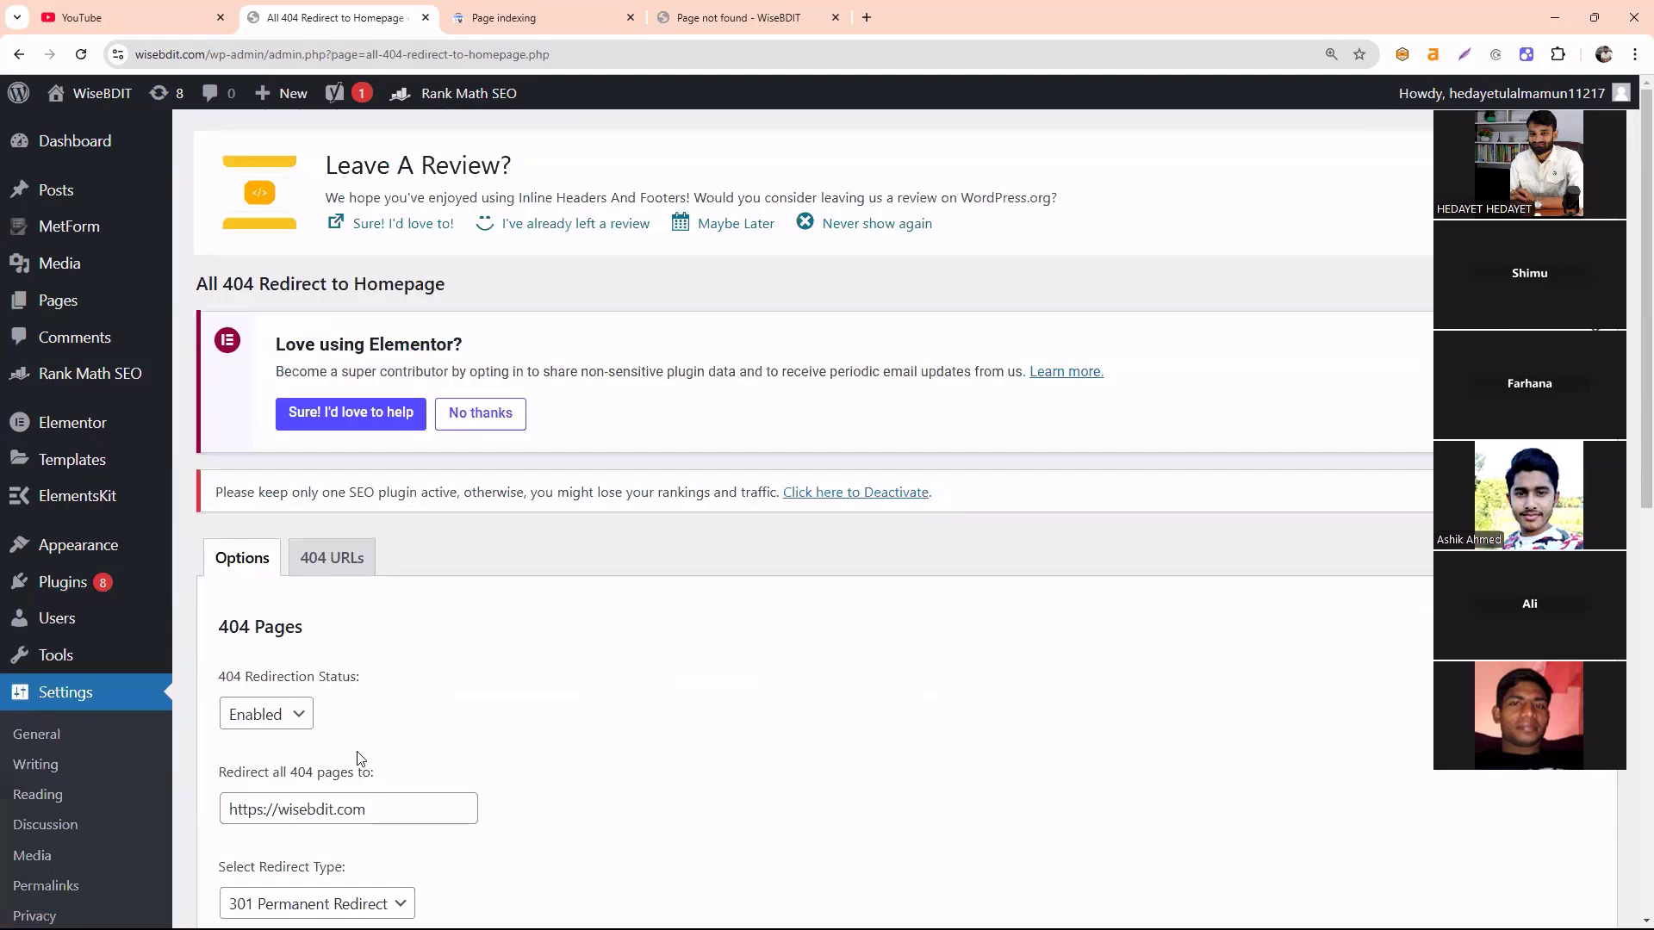
{"action": "scroll", "coordinate": [360, 758], "scroll_direction": "down", "scroll_amount": 2}
{"action": "left_click", "coordinate": [297, 541]}
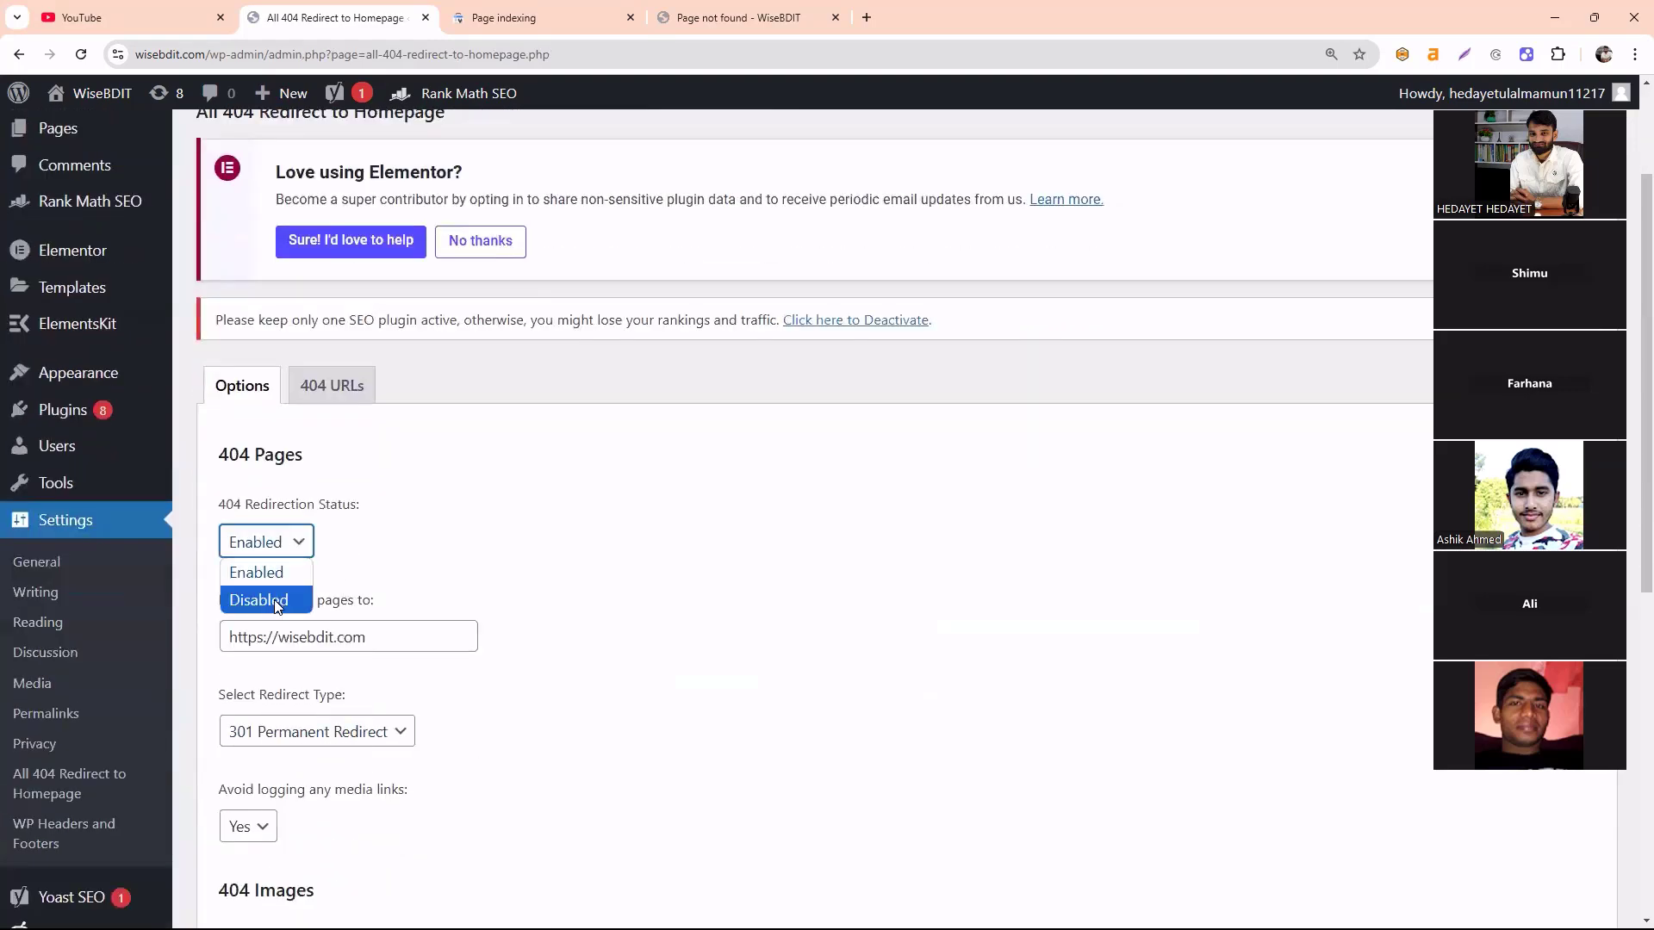
{"action": "left_click", "coordinate": [259, 600]}
{"action": "left_click", "coordinate": [289, 542]}
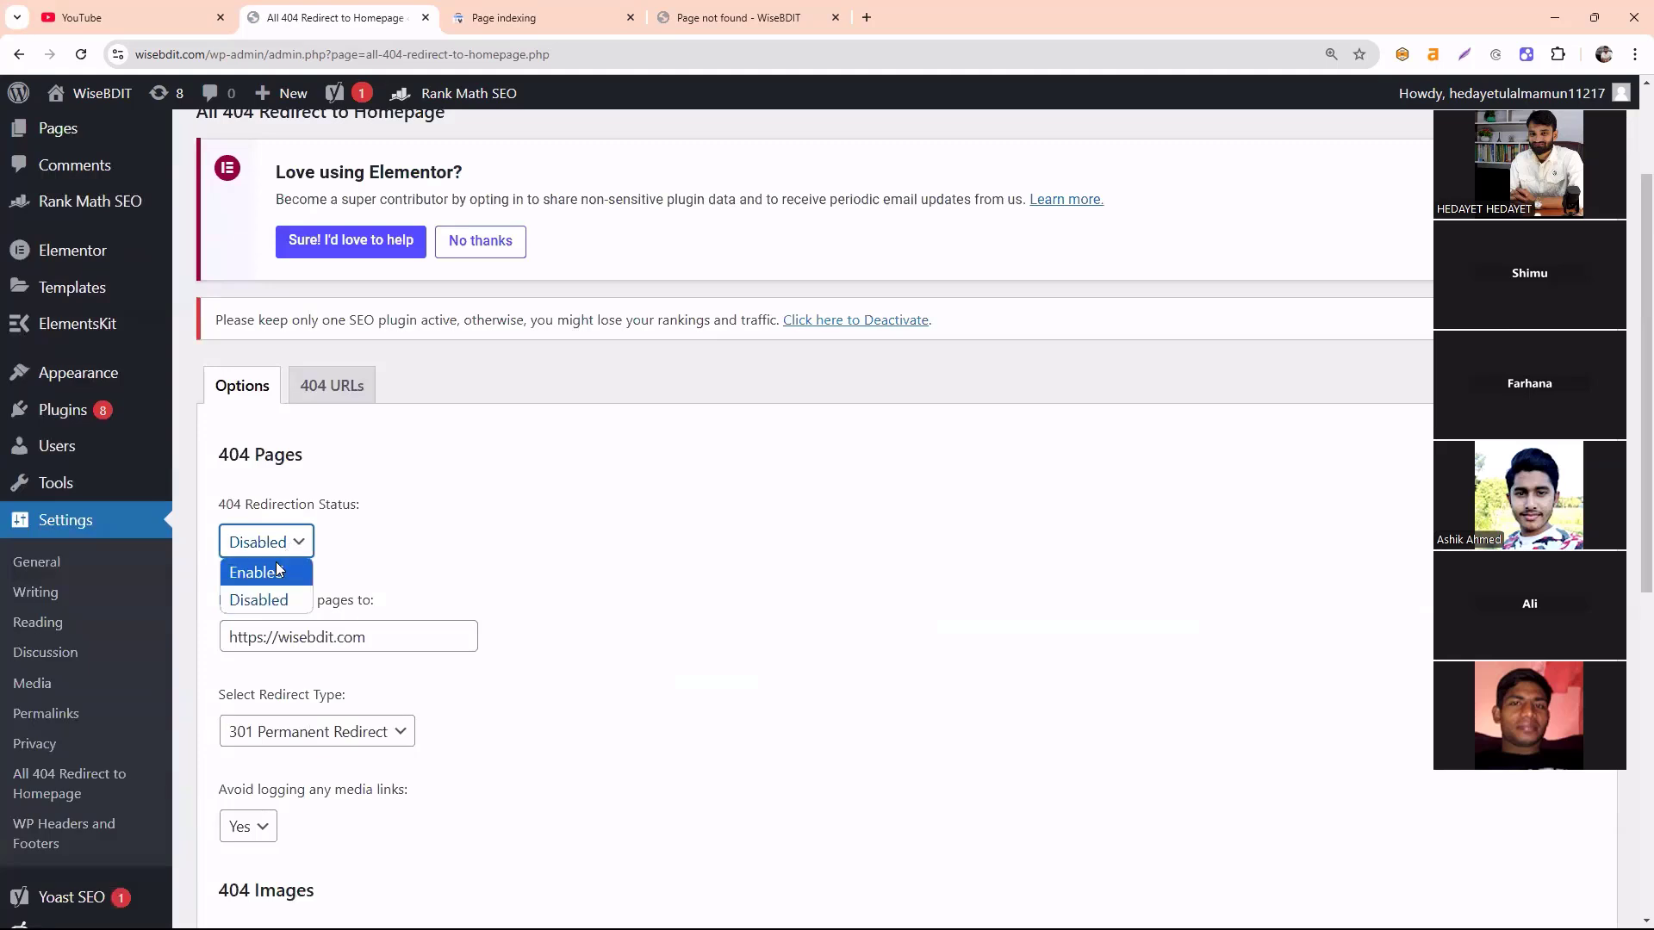
{"action": "left_click", "coordinate": [278, 570]}
{"action": "scroll", "coordinate": [329, 573], "scroll_direction": "down", "scroll_amount": 1}
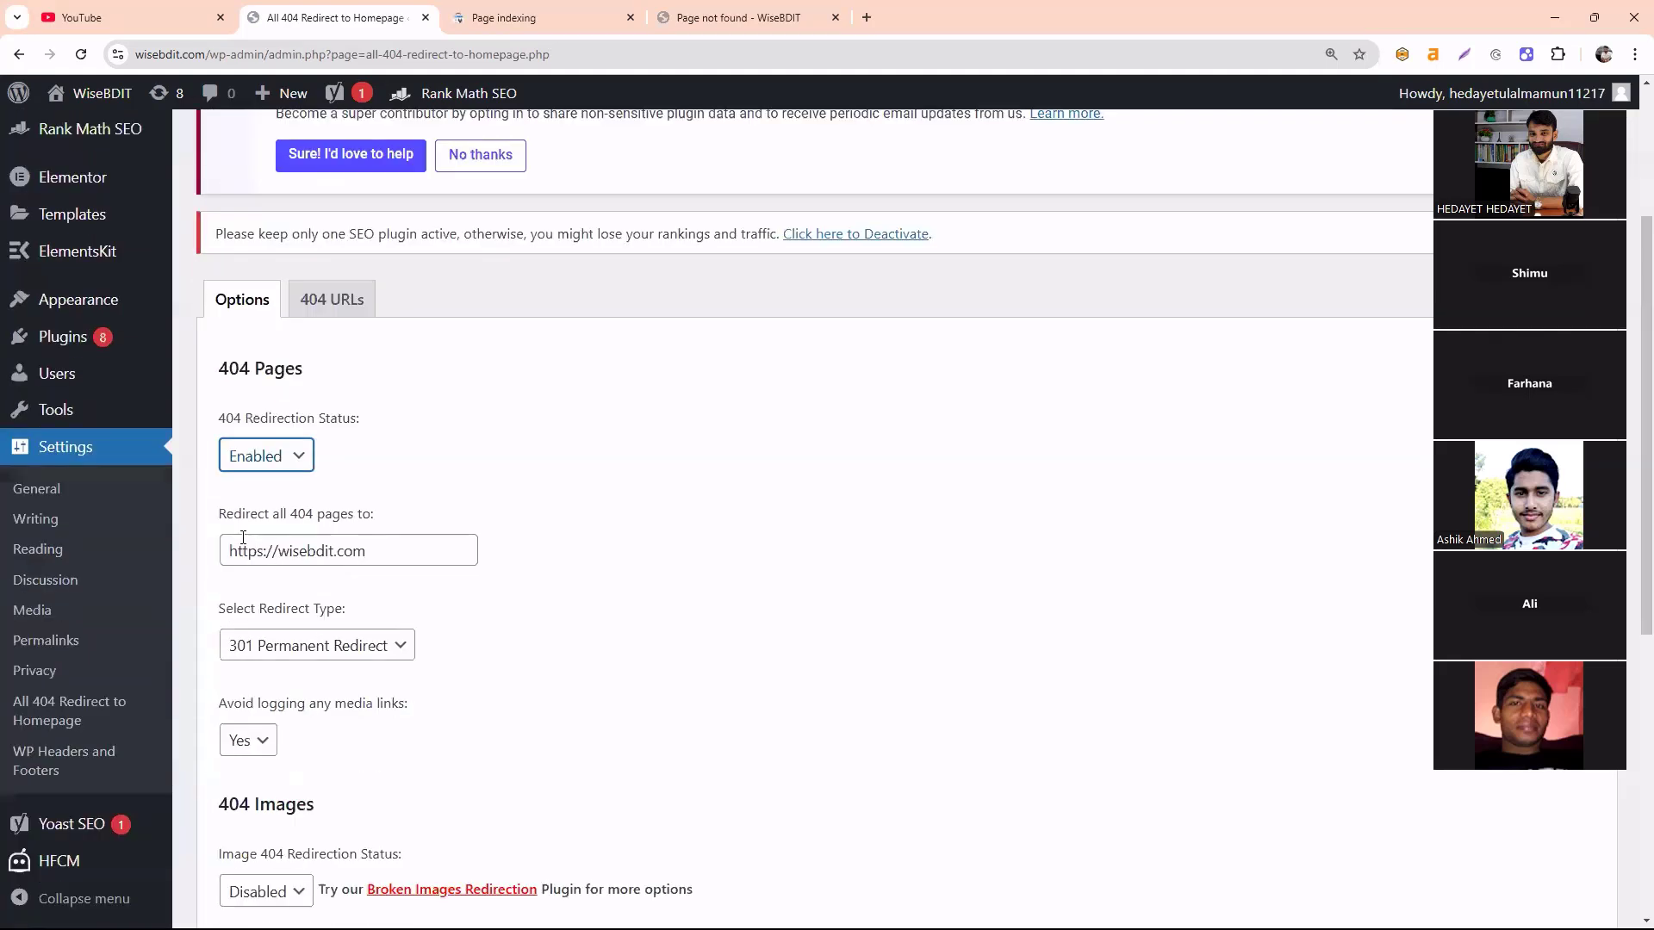
Examine the target URL for redirecting all 404 pages in the plugin's options.
{"action": "left_click_drag", "start_coordinate": [210, 525], "coordinate": [399, 508]}
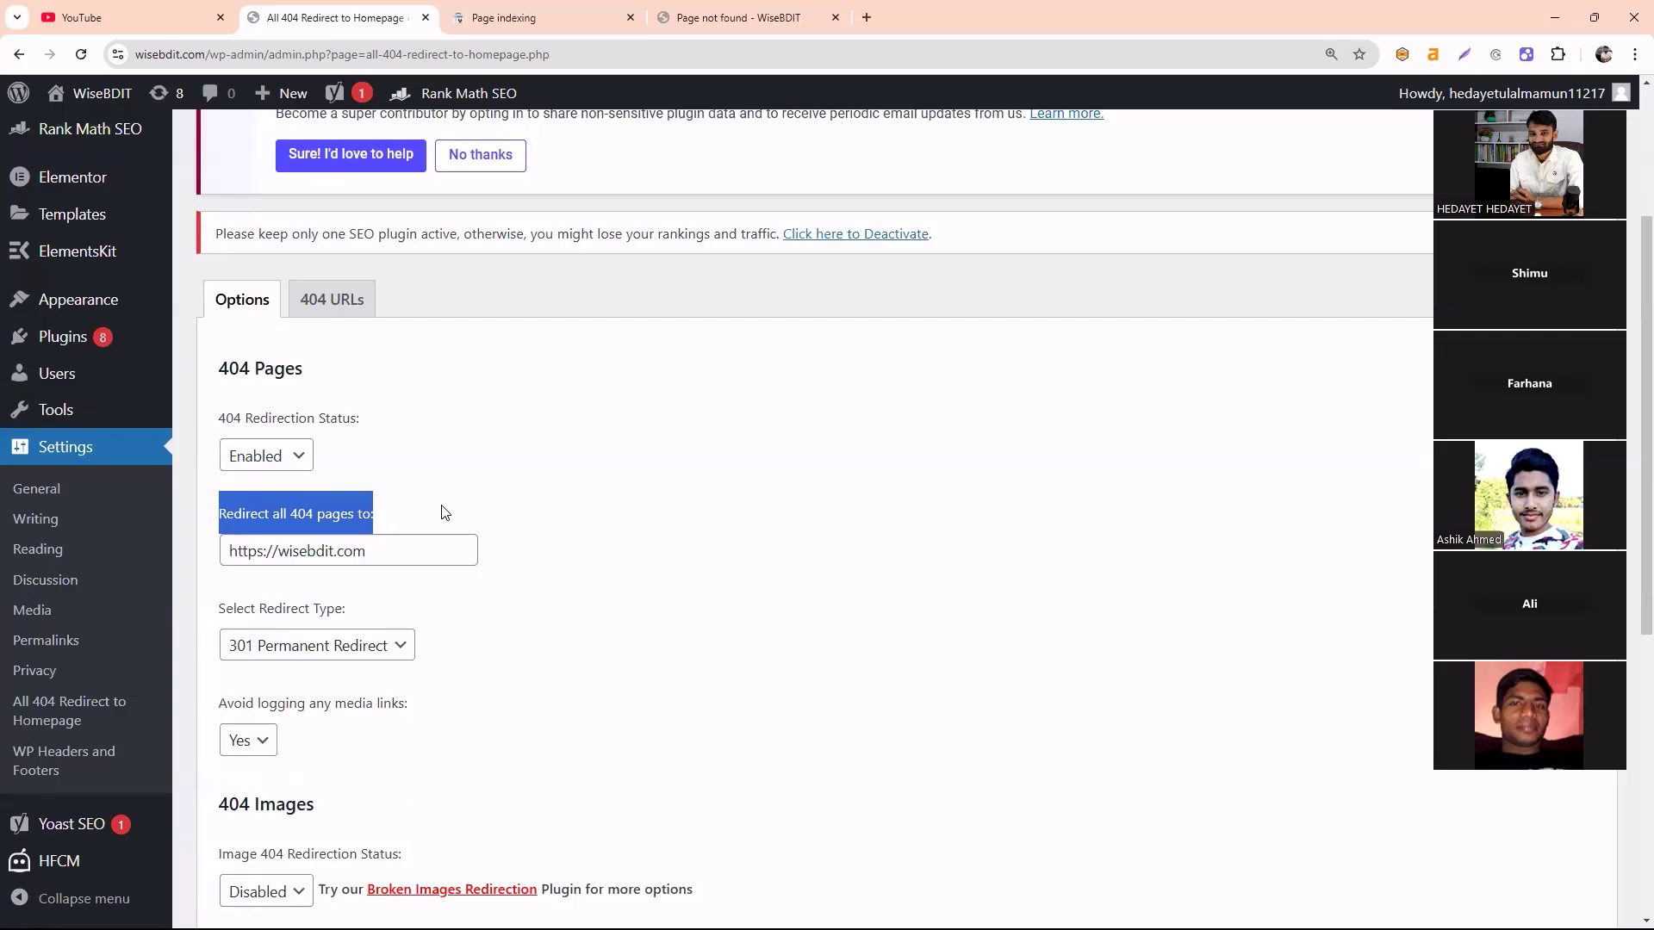
{"action": "left_click_drag", "start_coordinate": [384, 553], "coordinate": [177, 581]}
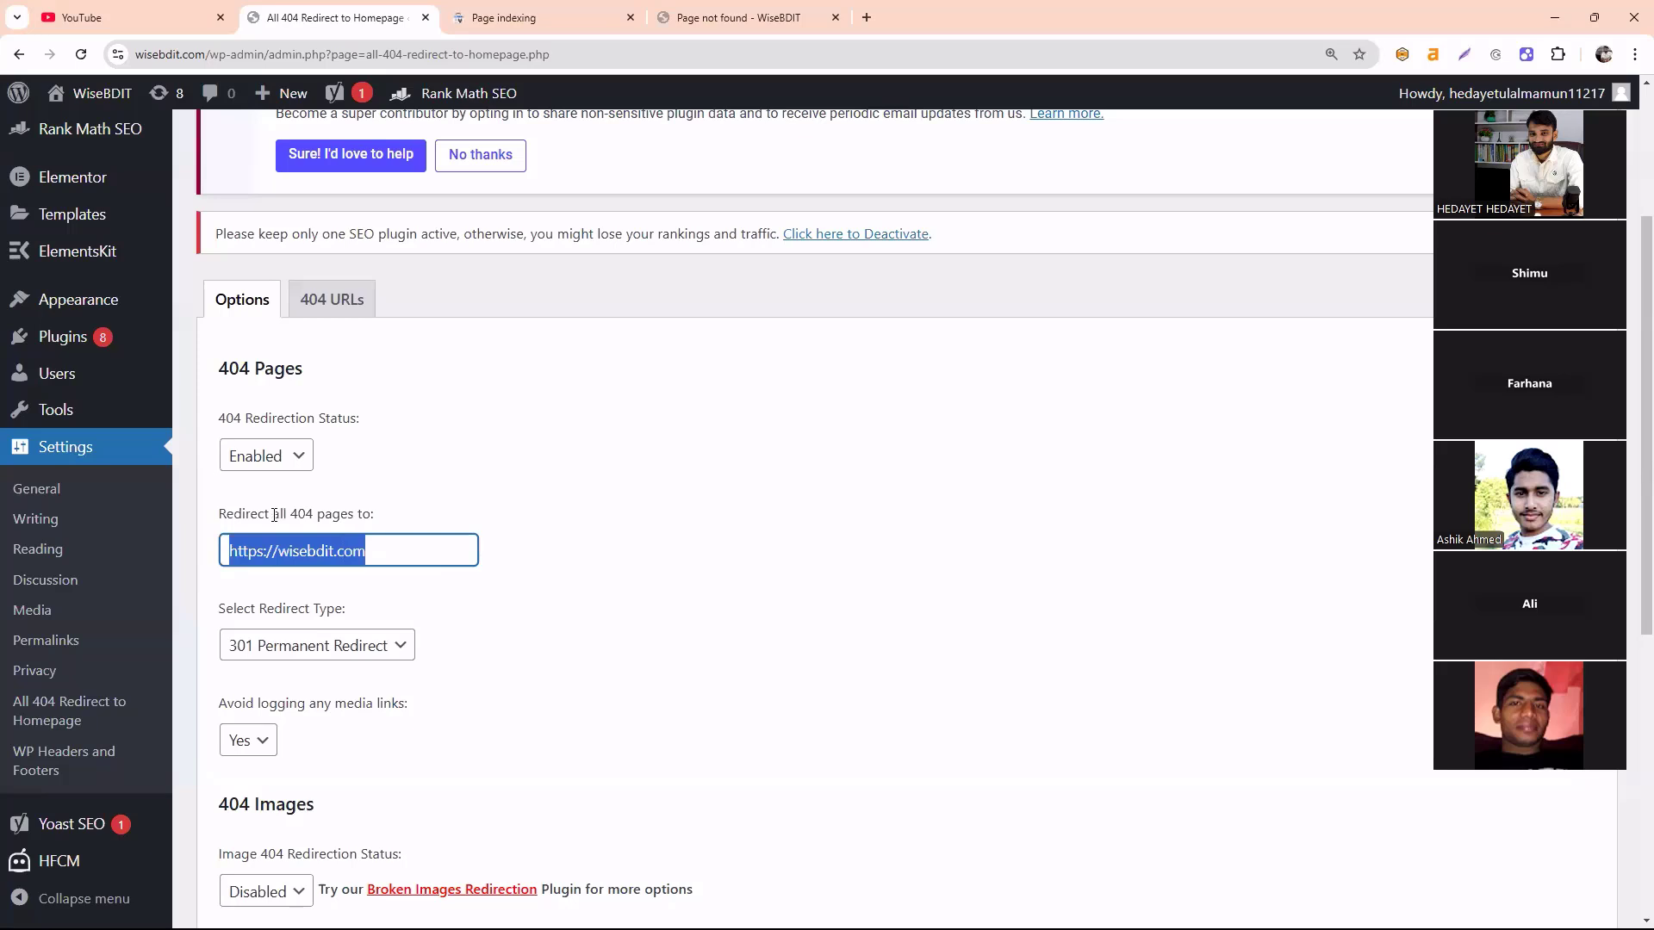
{"action": "left_click", "coordinate": [391, 537]}
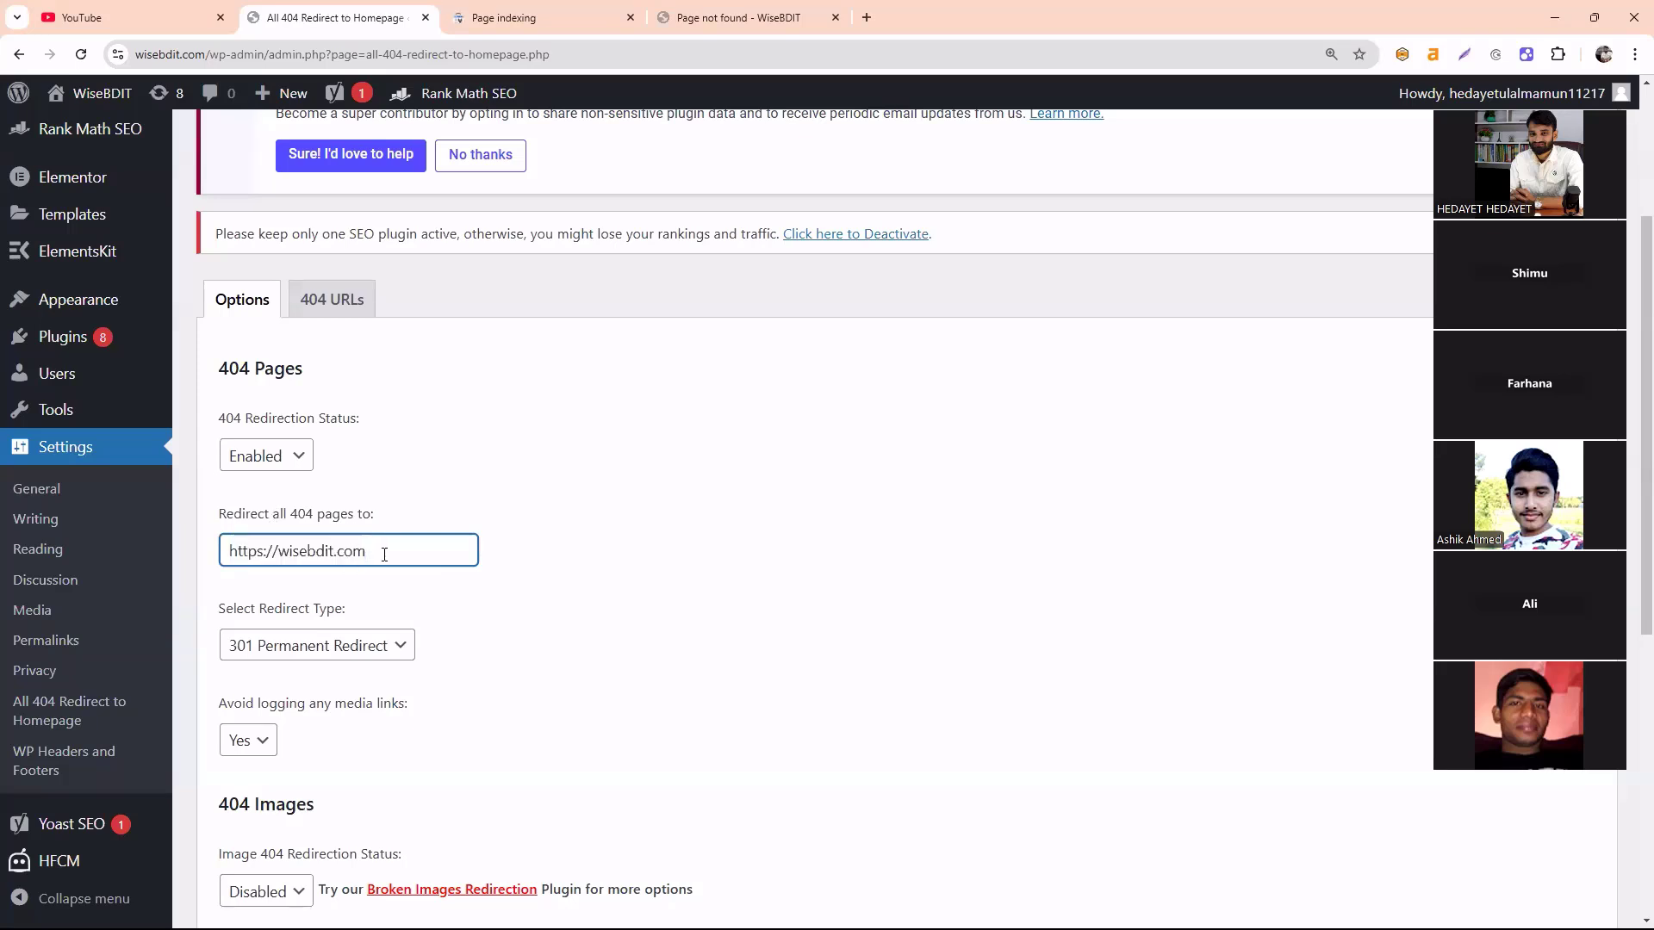
{"action": "left_click_drag", "start_coordinate": [385, 554], "coordinate": [214, 596]}
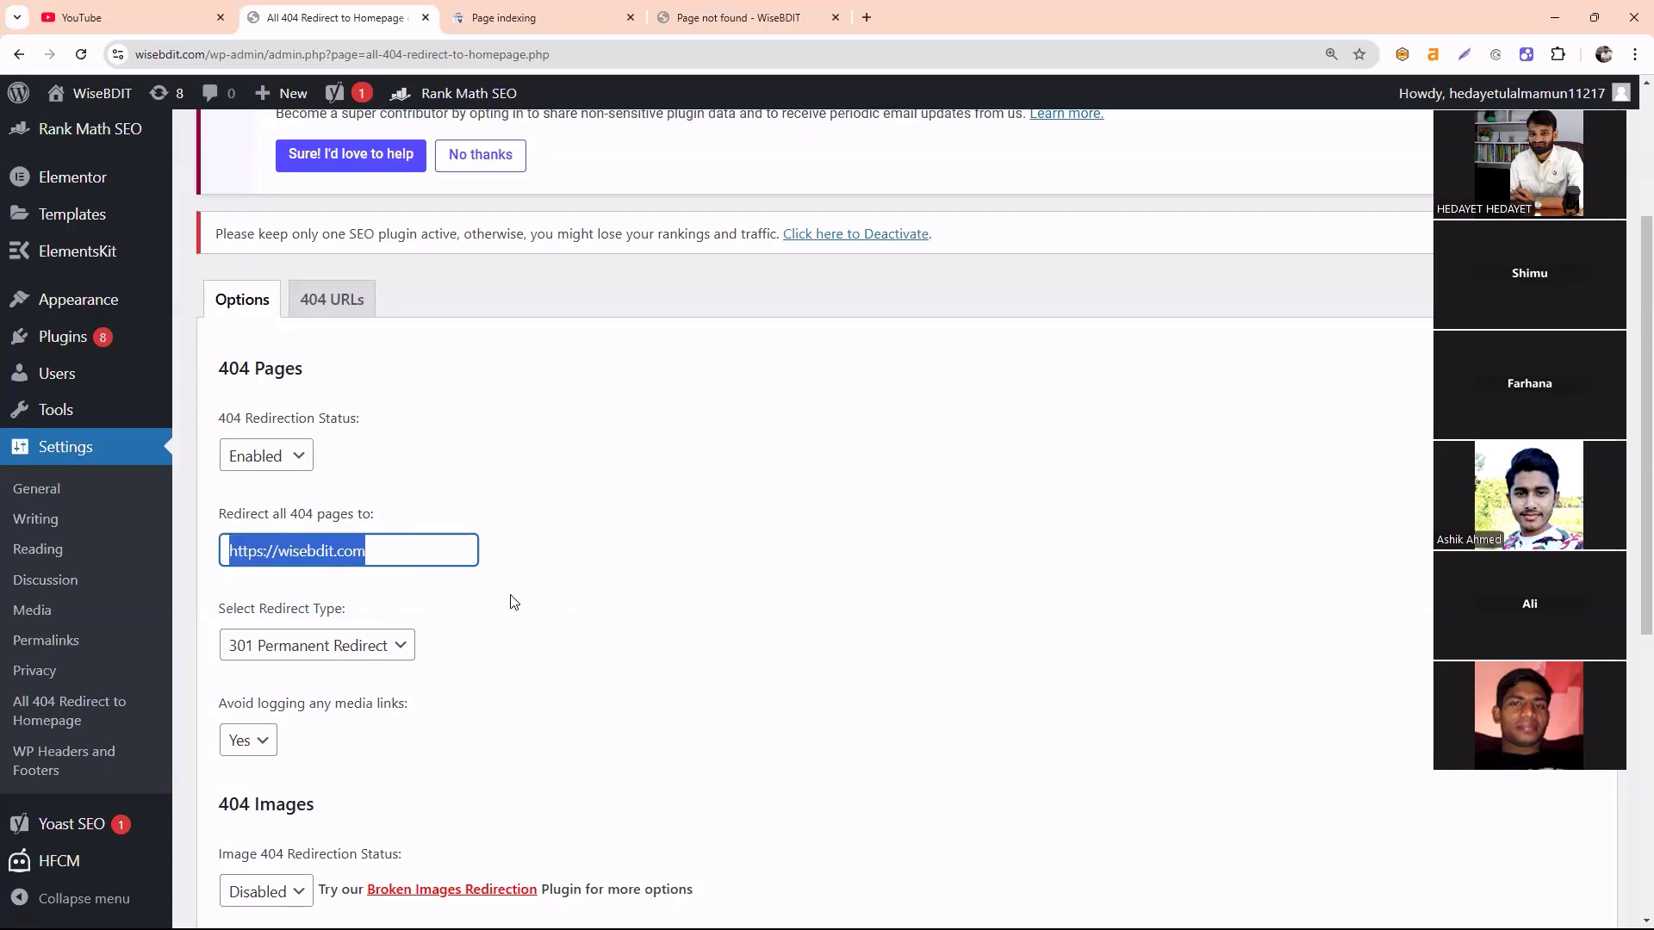
{"action": "left_click", "coordinate": [379, 555]}
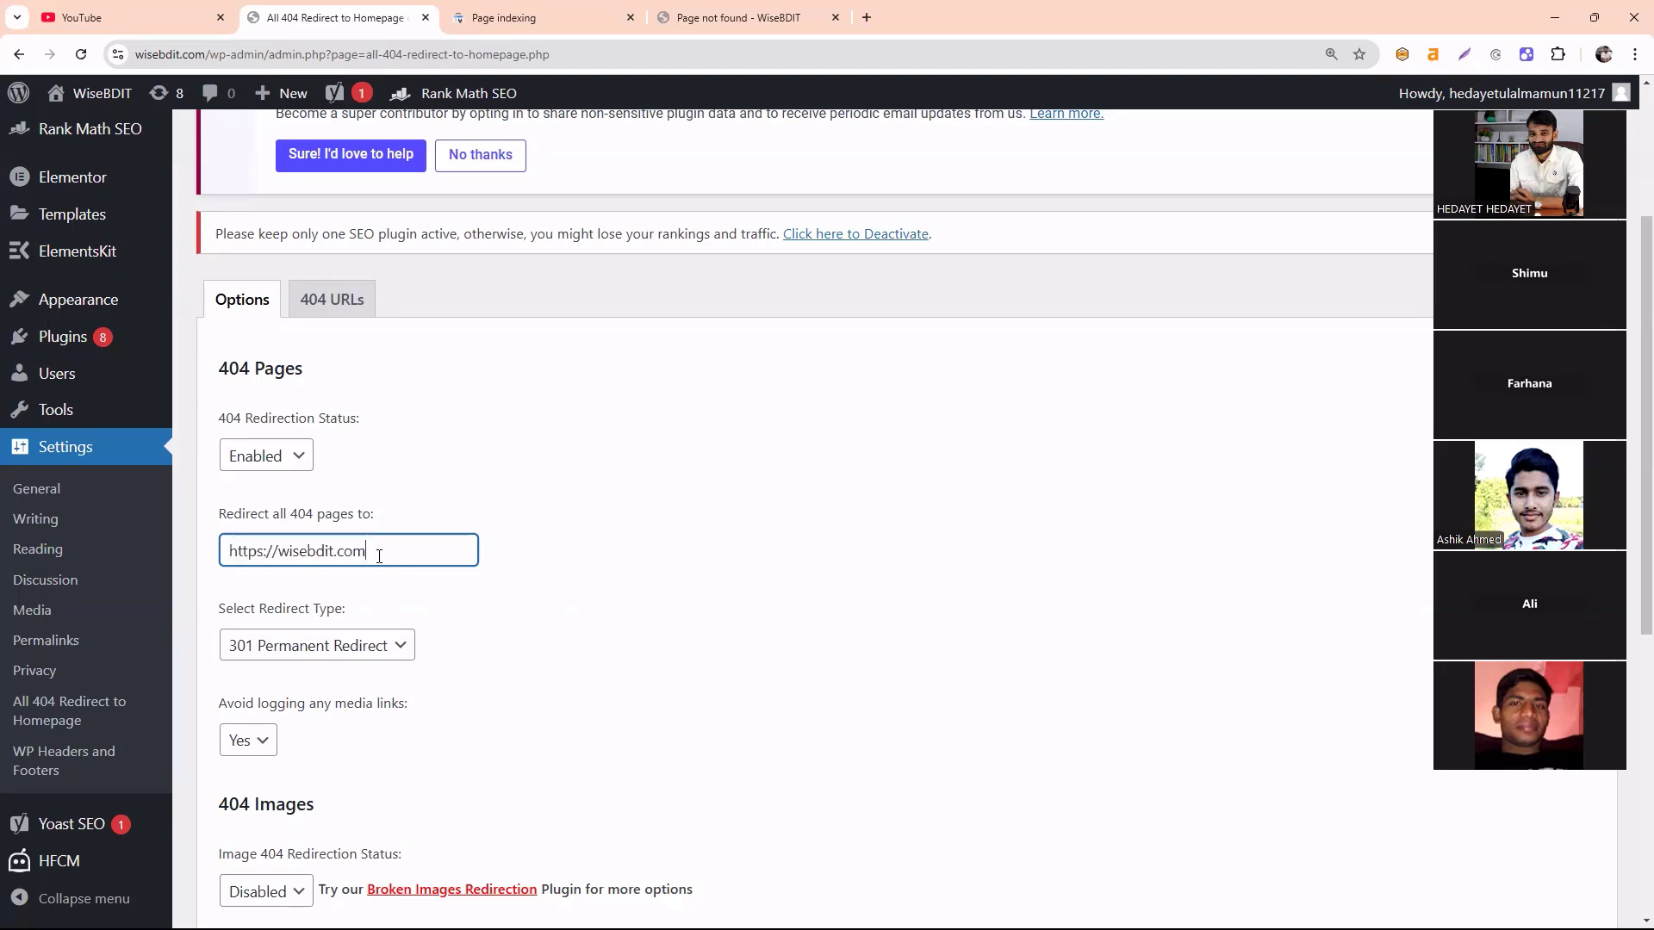
{"action": "left_click", "coordinate": [520, 587]}
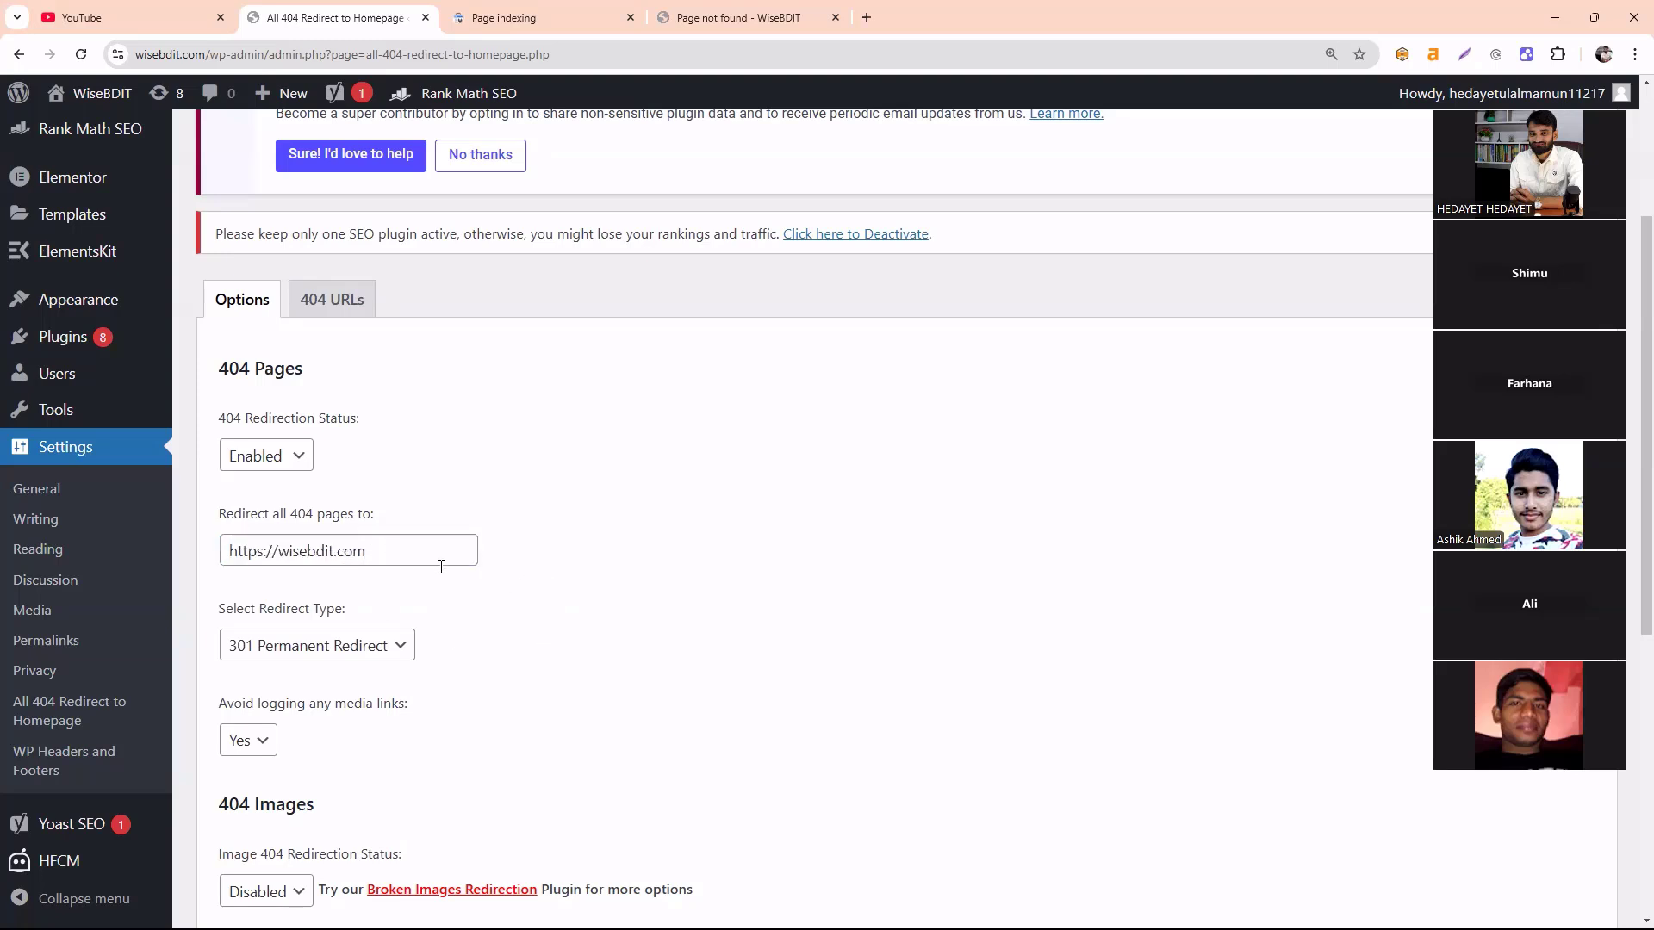
{"action": "left_click_drag", "start_coordinate": [214, 518], "coordinate": [461, 548]}
{"action": "left_click", "coordinate": [237, 552]}
{"action": "left_click", "coordinate": [456, 550]}
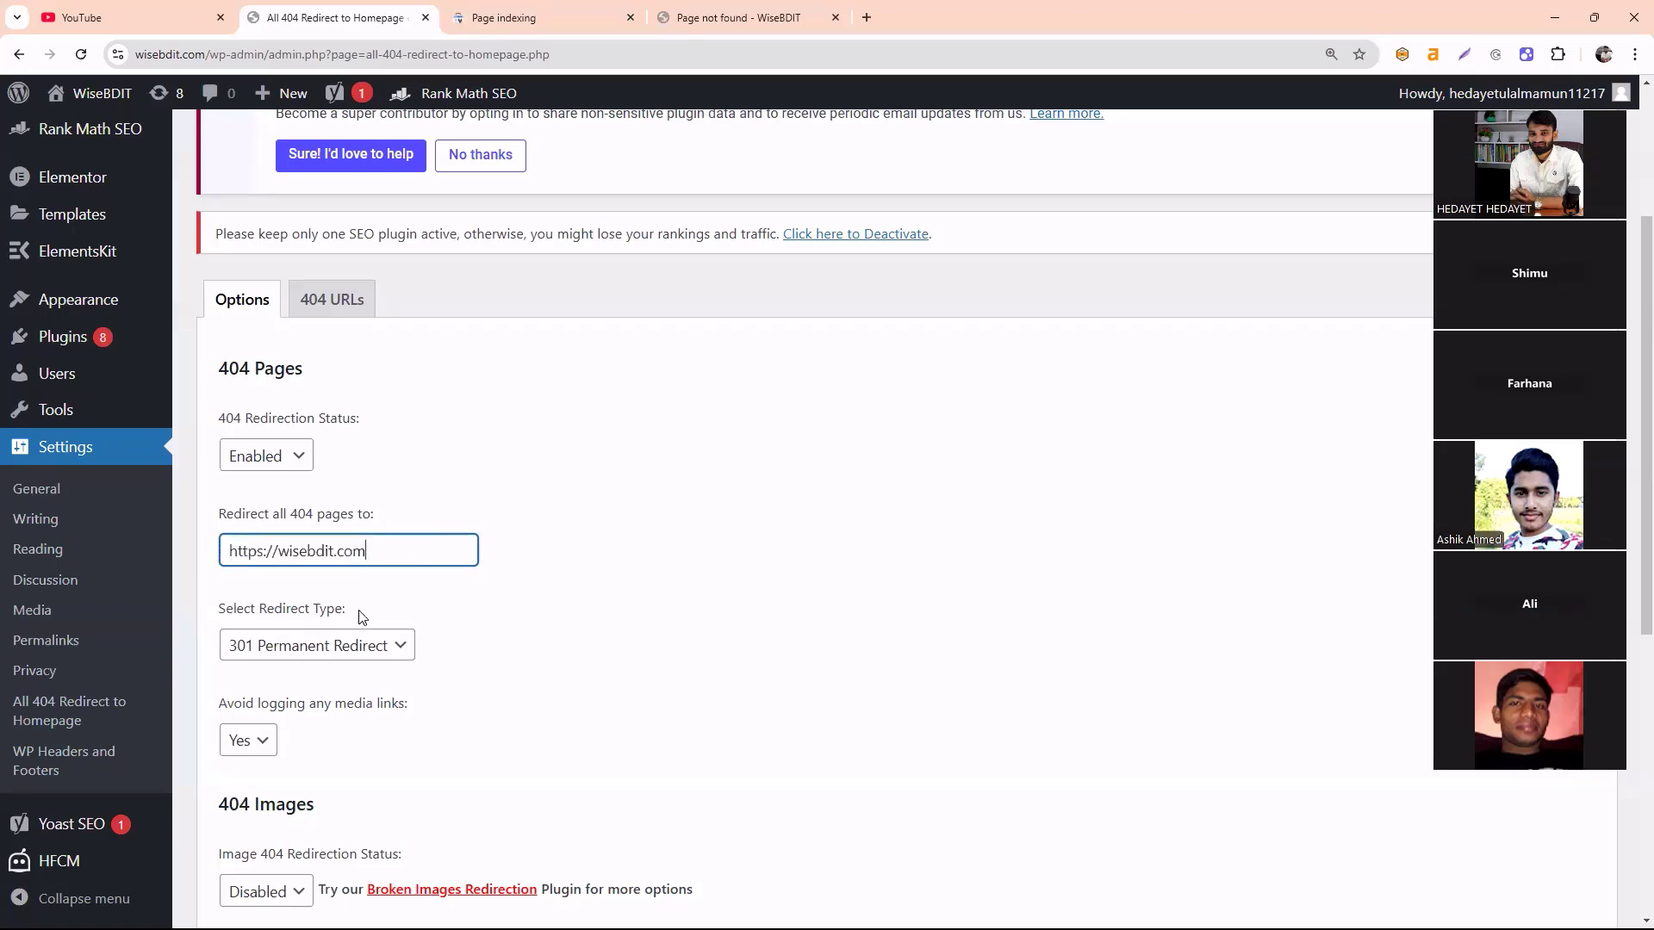
Check the redirect type, media link logging and image 404 redirection choices, and save the plugin's options with 301 Permanent Redirect.
{"action": "left_click", "coordinate": [278, 648]}
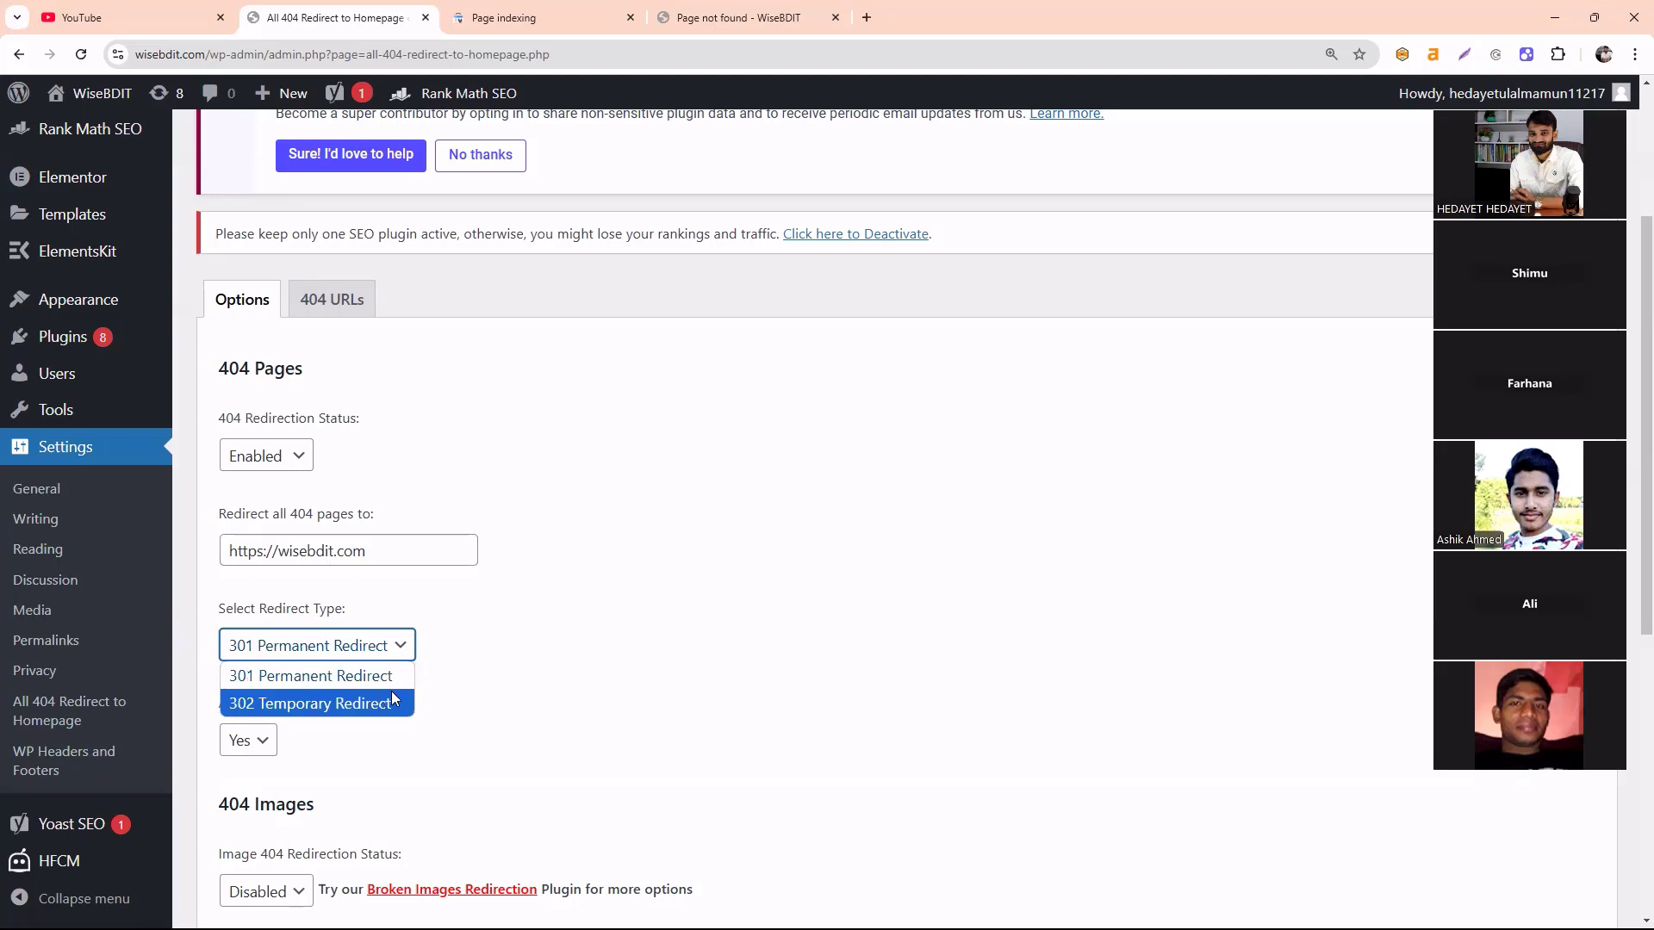
{"action": "left_click", "coordinate": [448, 706]}
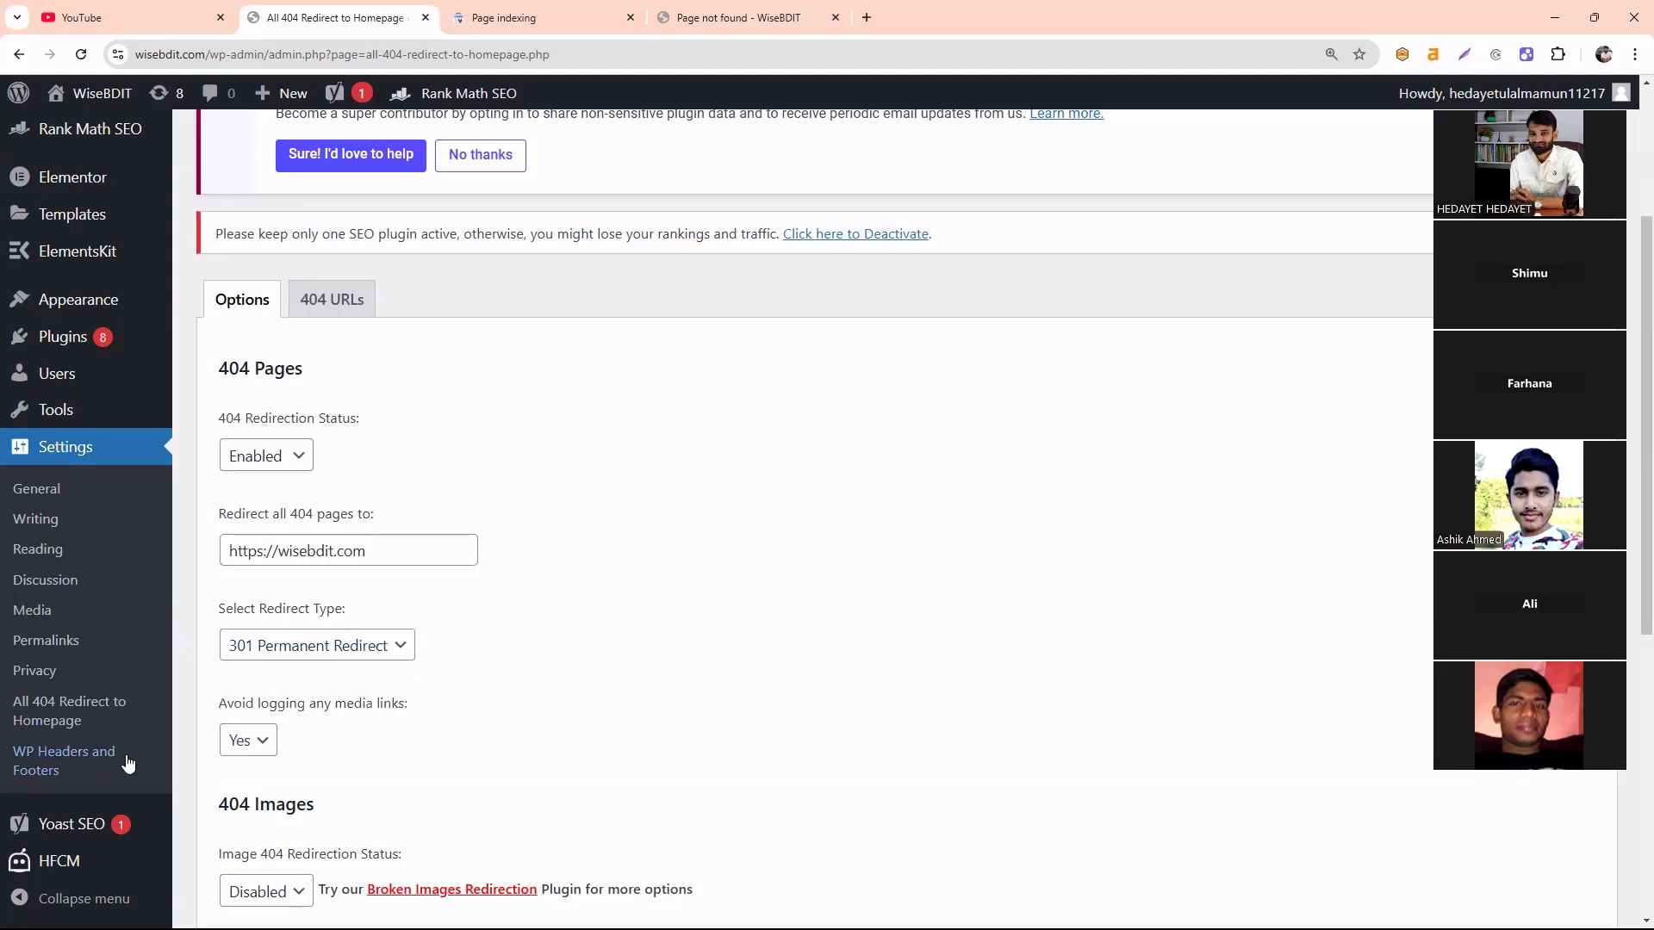
{"action": "left_click", "coordinate": [263, 744]}
{"action": "left_click", "coordinate": [404, 754]}
{"action": "scroll", "coordinate": [400, 754], "scroll_direction": "down", "scroll_amount": 3}
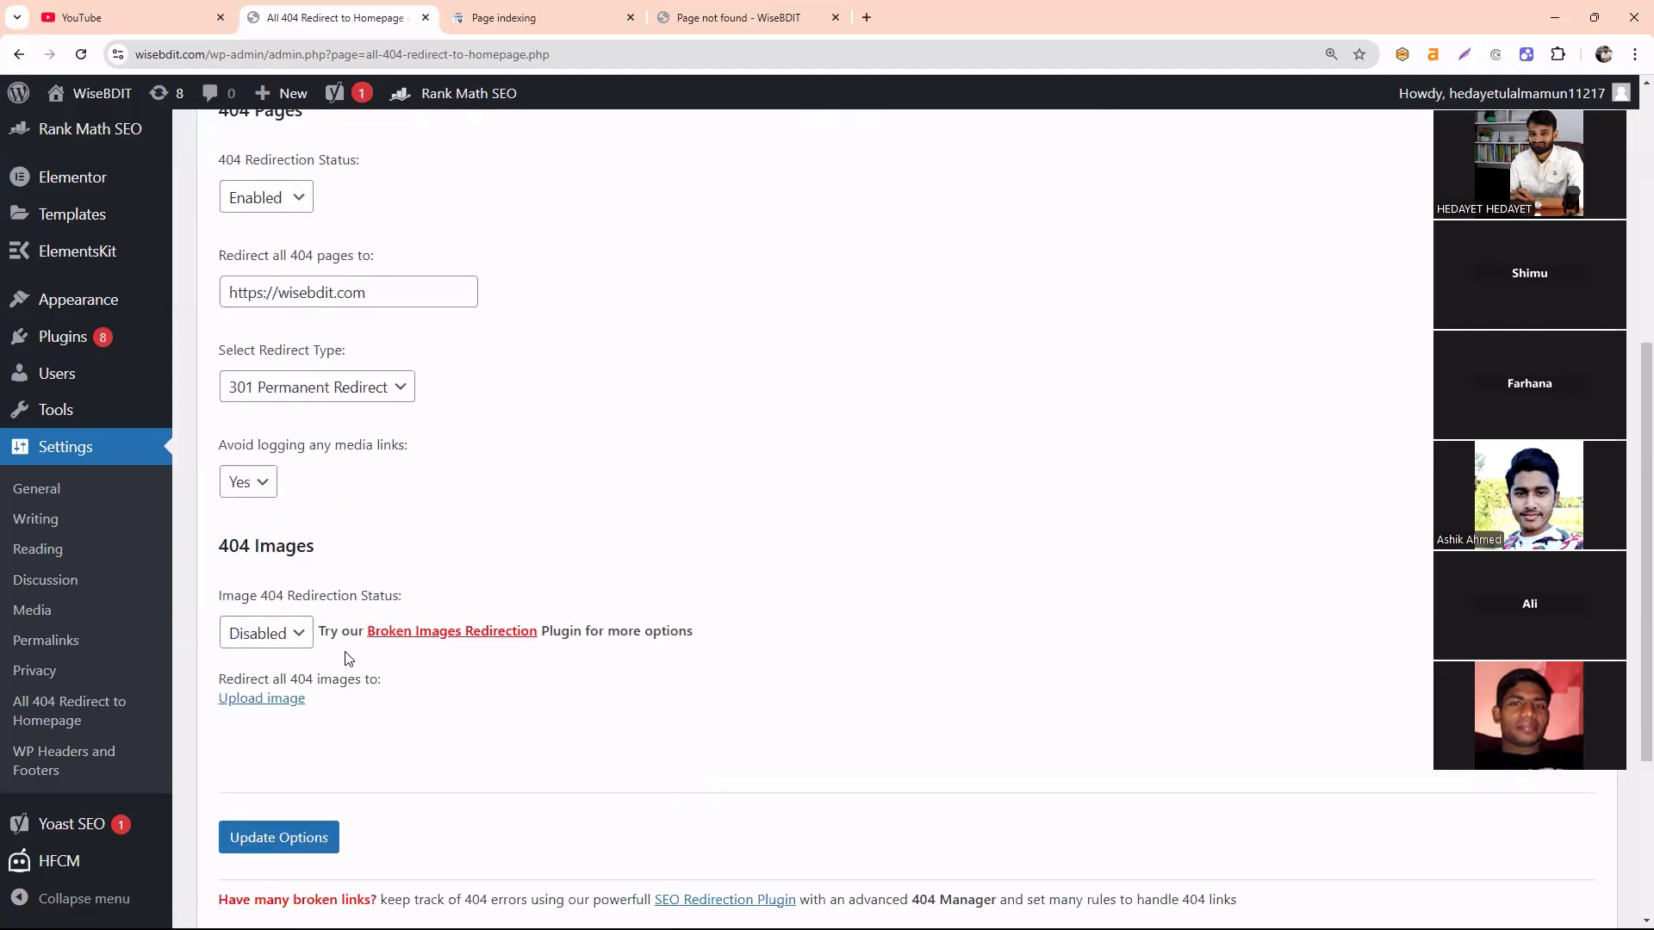
{"action": "left_click", "coordinate": [299, 635]}
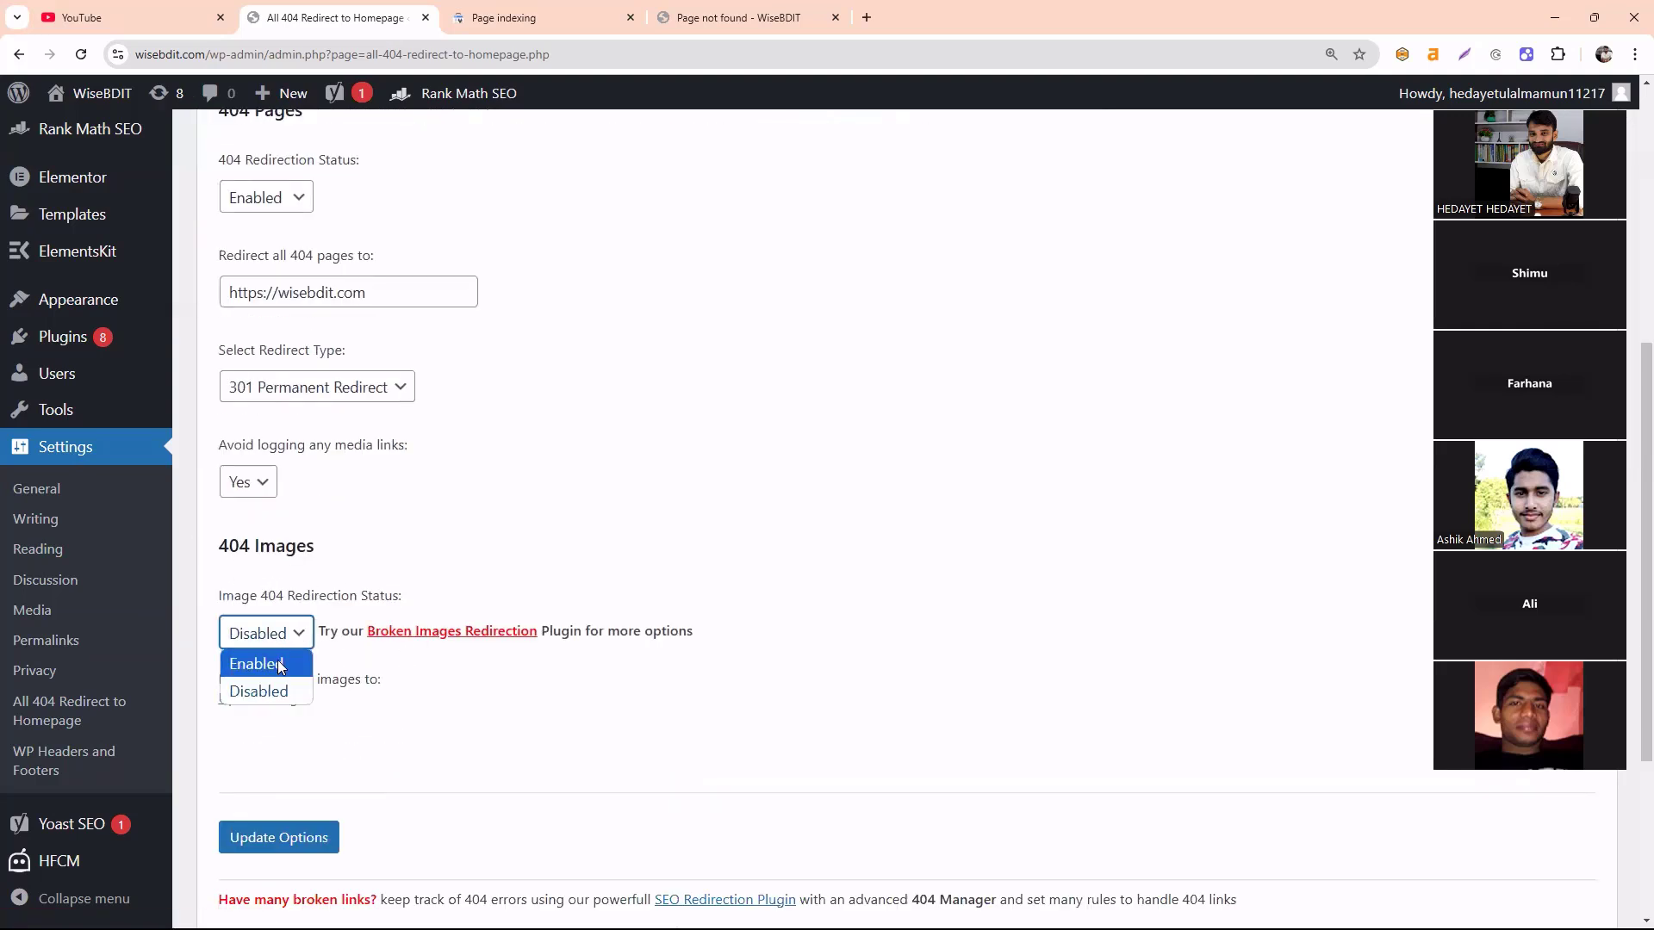
{"action": "left_click", "coordinate": [423, 561]}
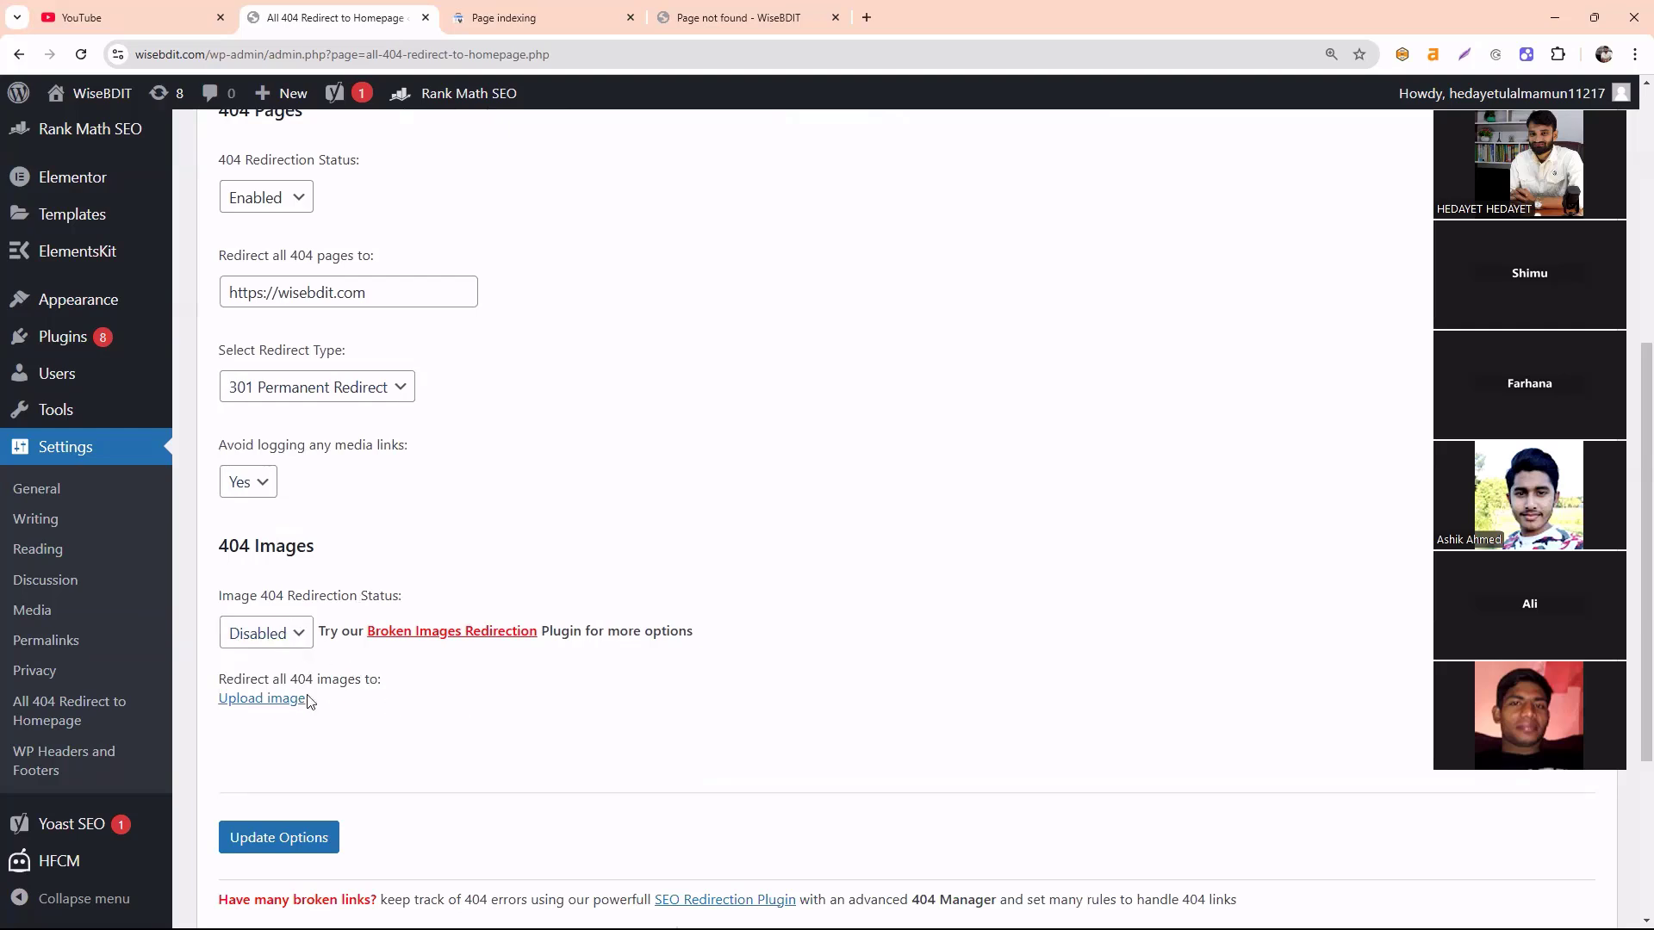
{"action": "left_click", "coordinate": [270, 841]}
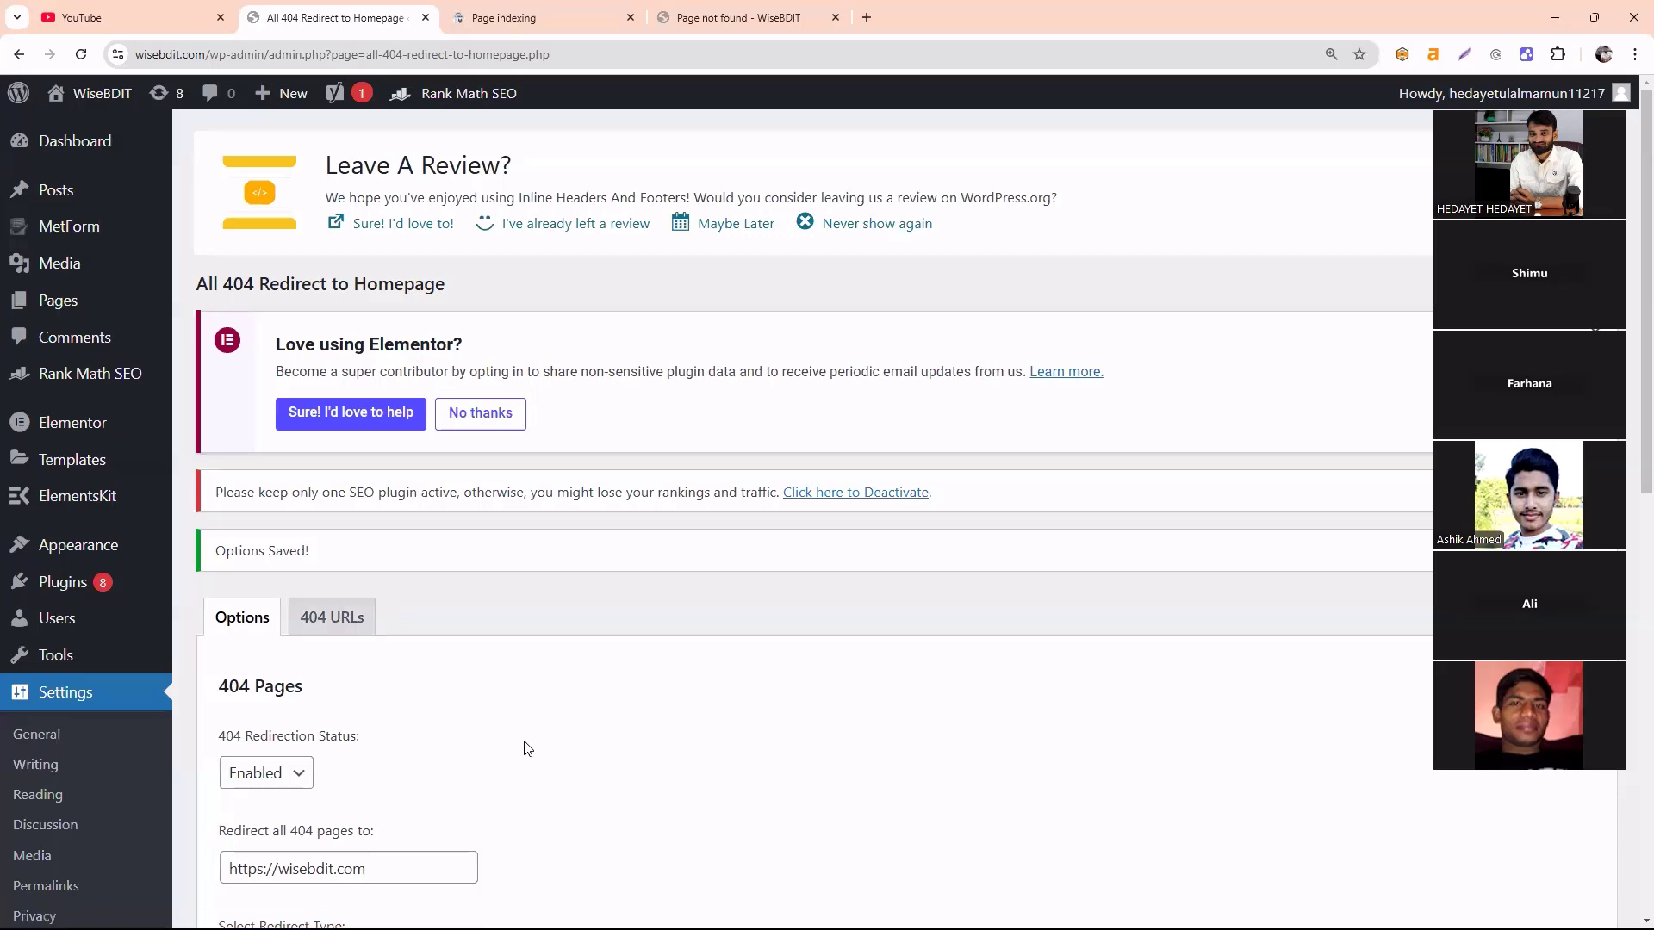
Switch to Search Console's Not found (404) report and review the affected pages count and example URLs.
{"action": "left_click", "coordinate": [600, 14]}
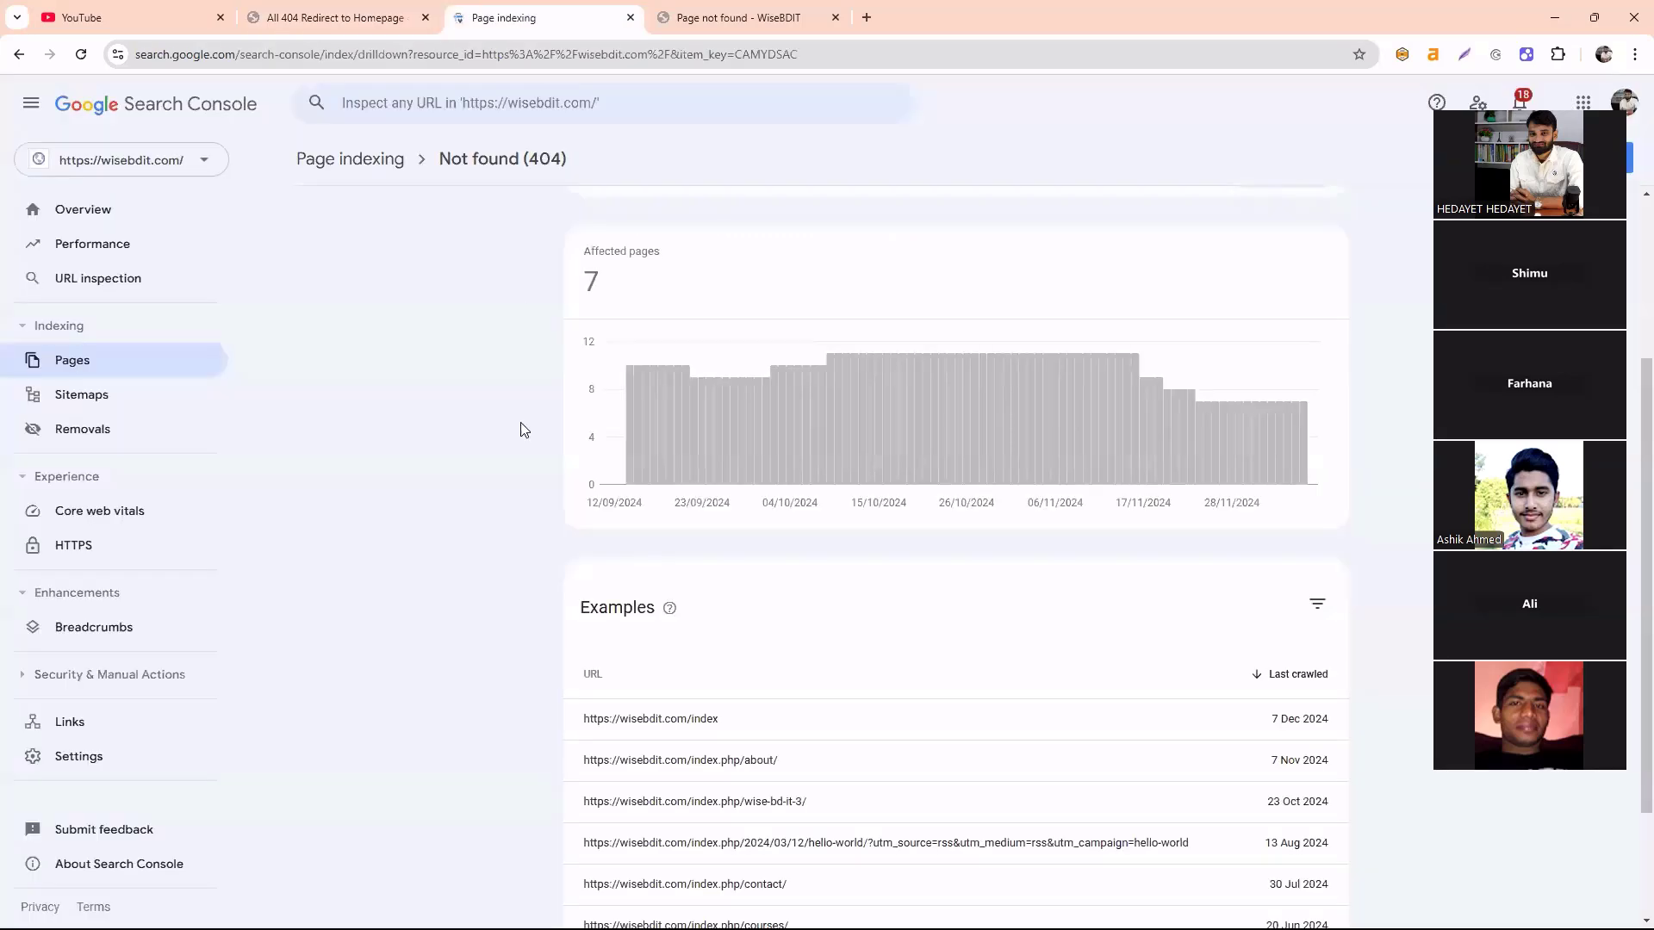
{"action": "scroll", "coordinate": [1044, 459], "scroll_direction": "down", "scroll_amount": 2}
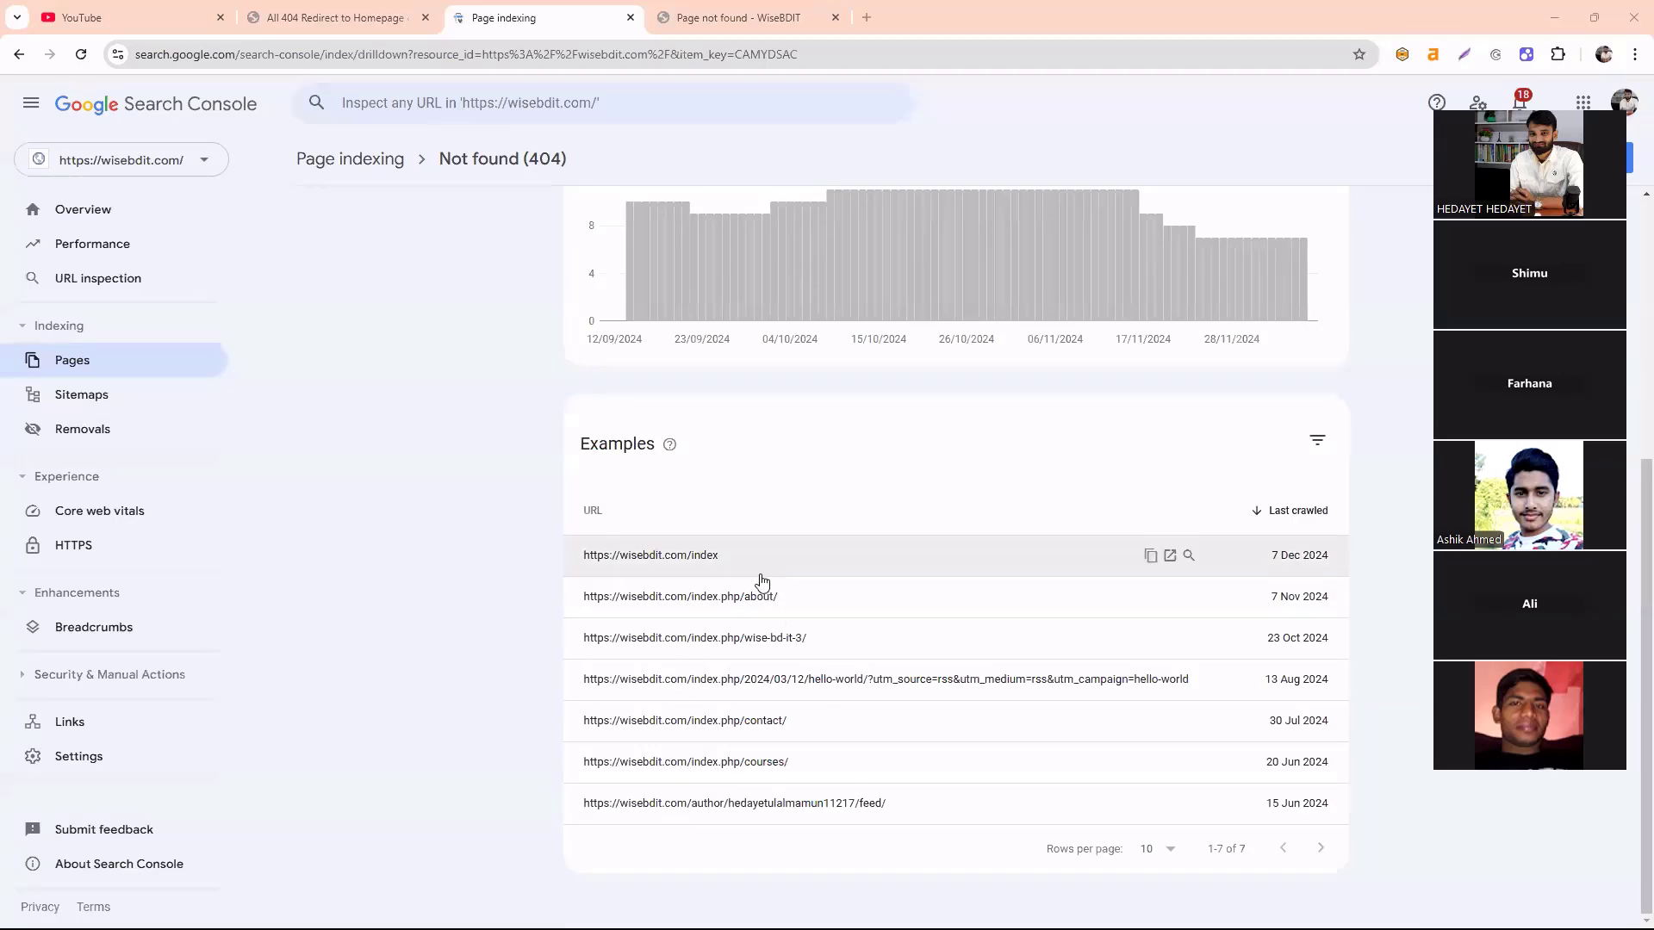
{"action": "scroll", "coordinate": [831, 521], "scroll_direction": "up", "scroll_amount": 3}
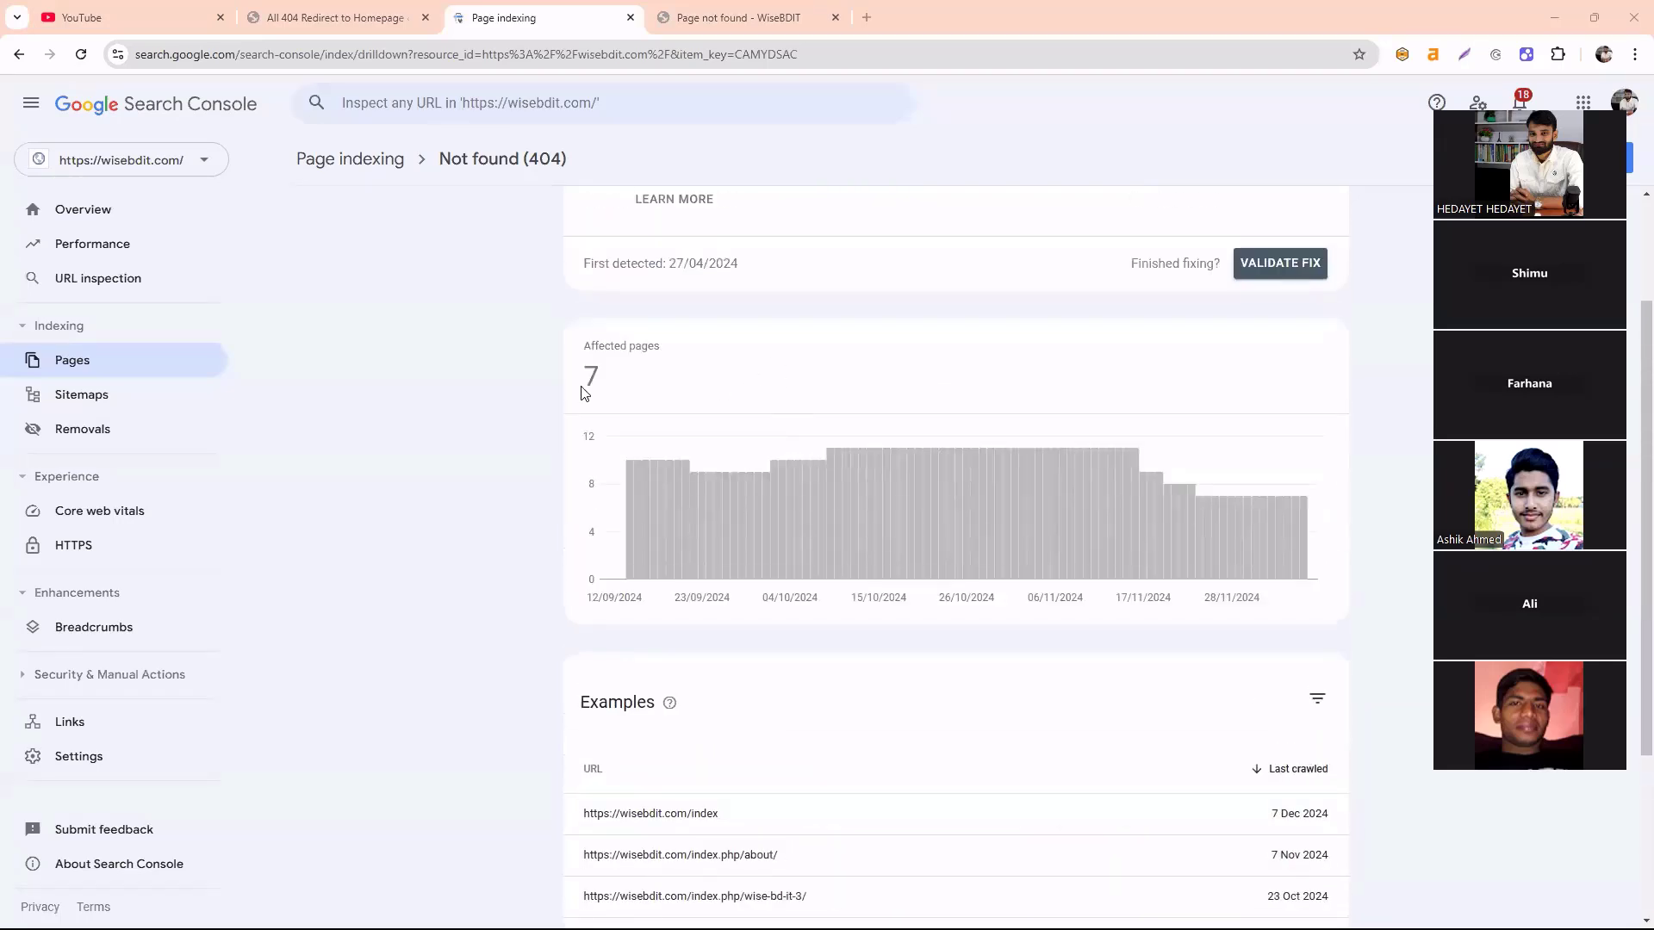
{"action": "left_click_drag", "start_coordinate": [585, 386], "coordinate": [670, 391]}
{"action": "scroll", "coordinate": [791, 698], "scroll_direction": "down", "scroll_amount": 3}
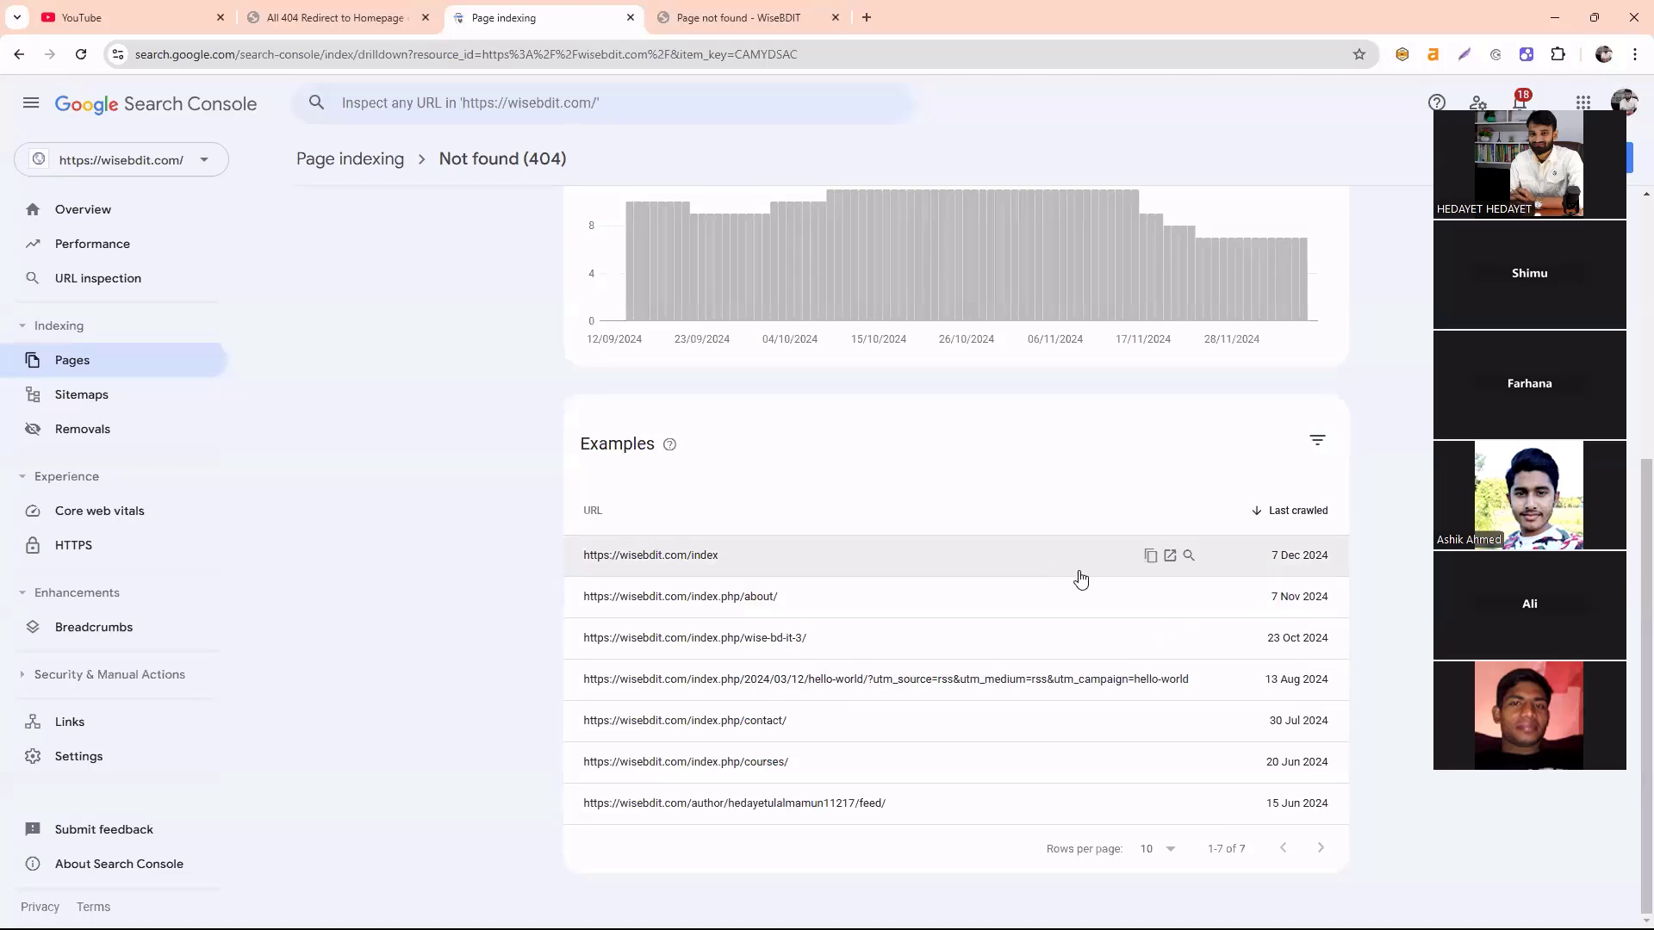
{"action": "left_click", "coordinate": [1149, 556]}
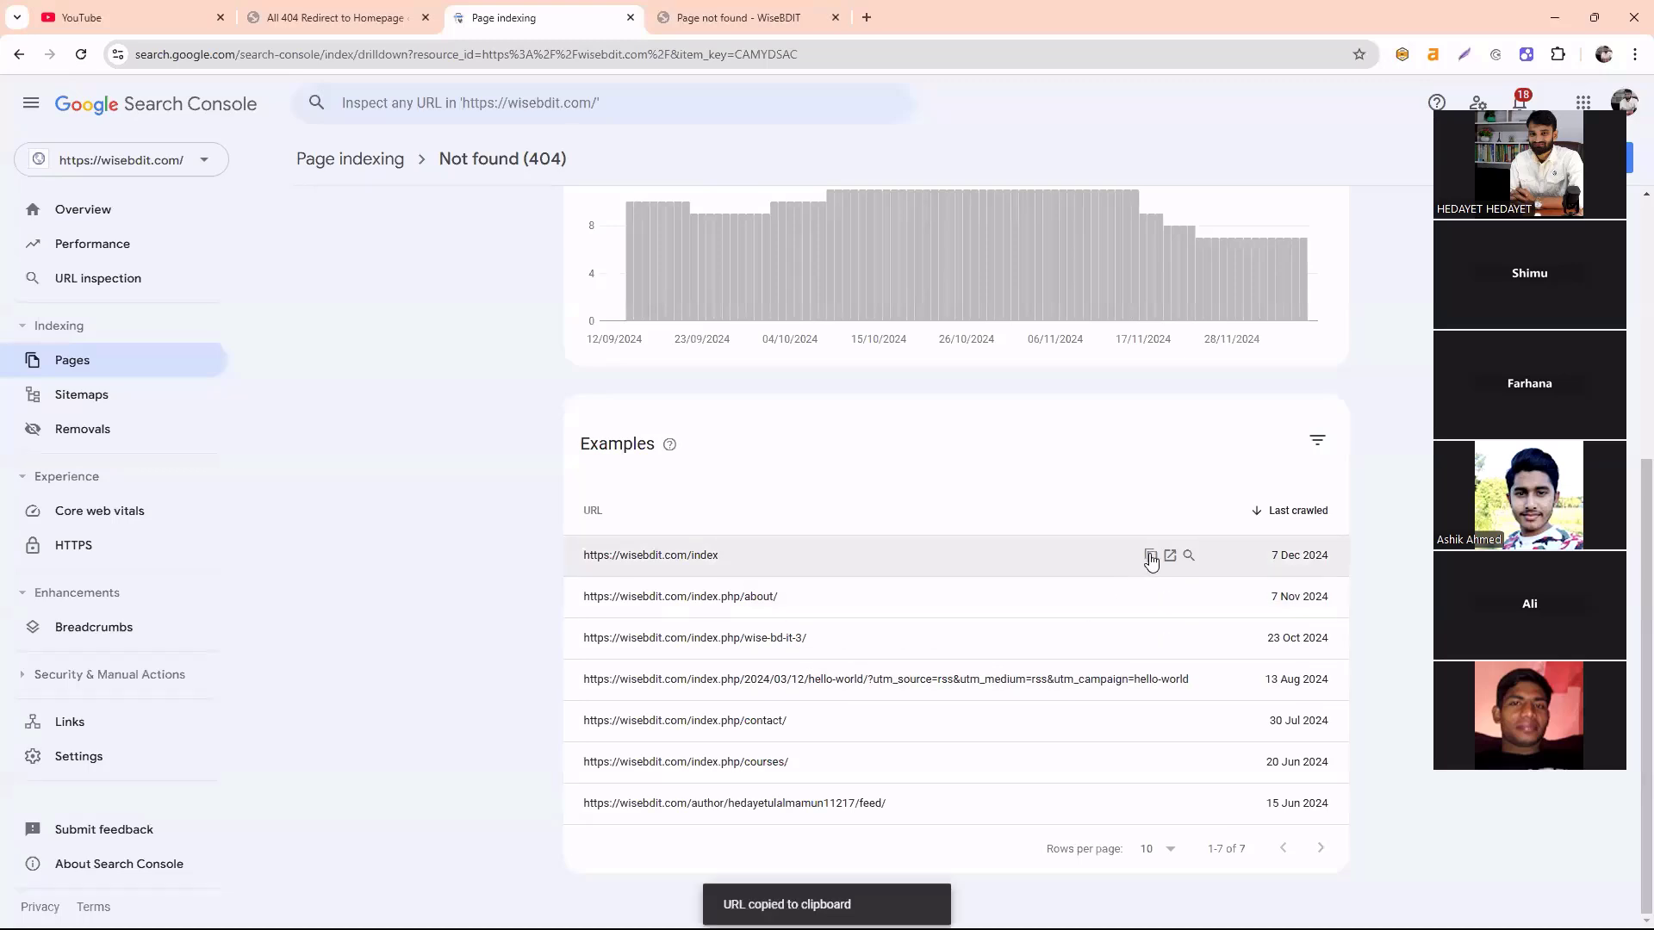
{"action": "left_click", "coordinate": [732, 17]}
{"action": "left_click", "coordinate": [234, 56]}
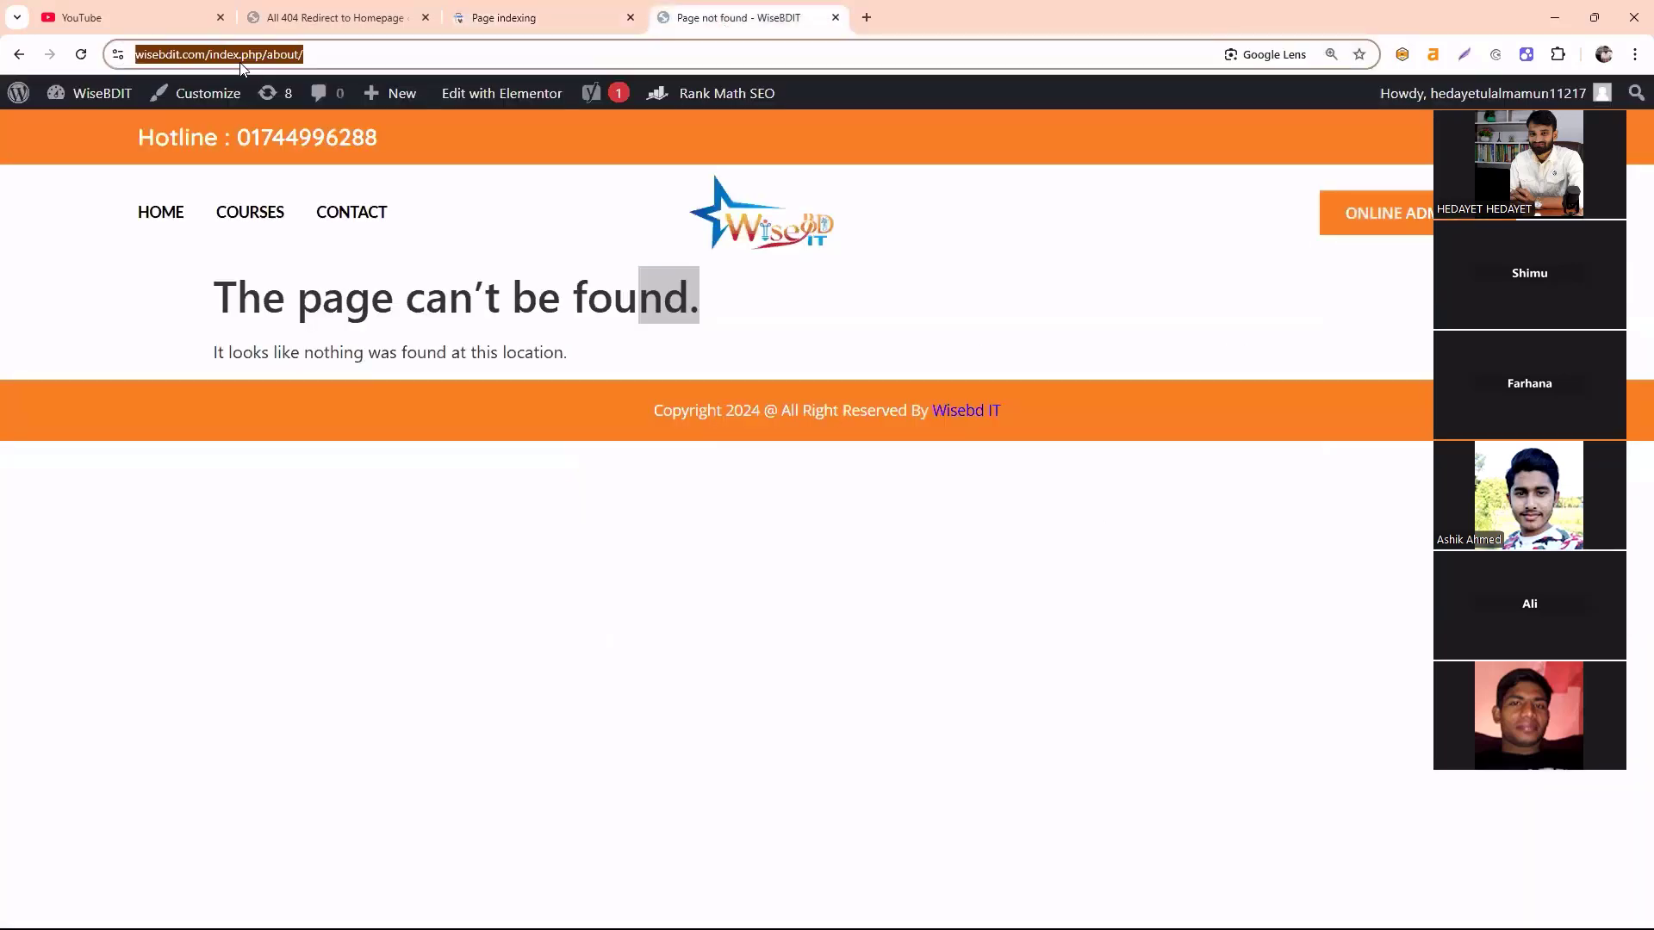
{"action": "key", "text": "ctrl+v"}
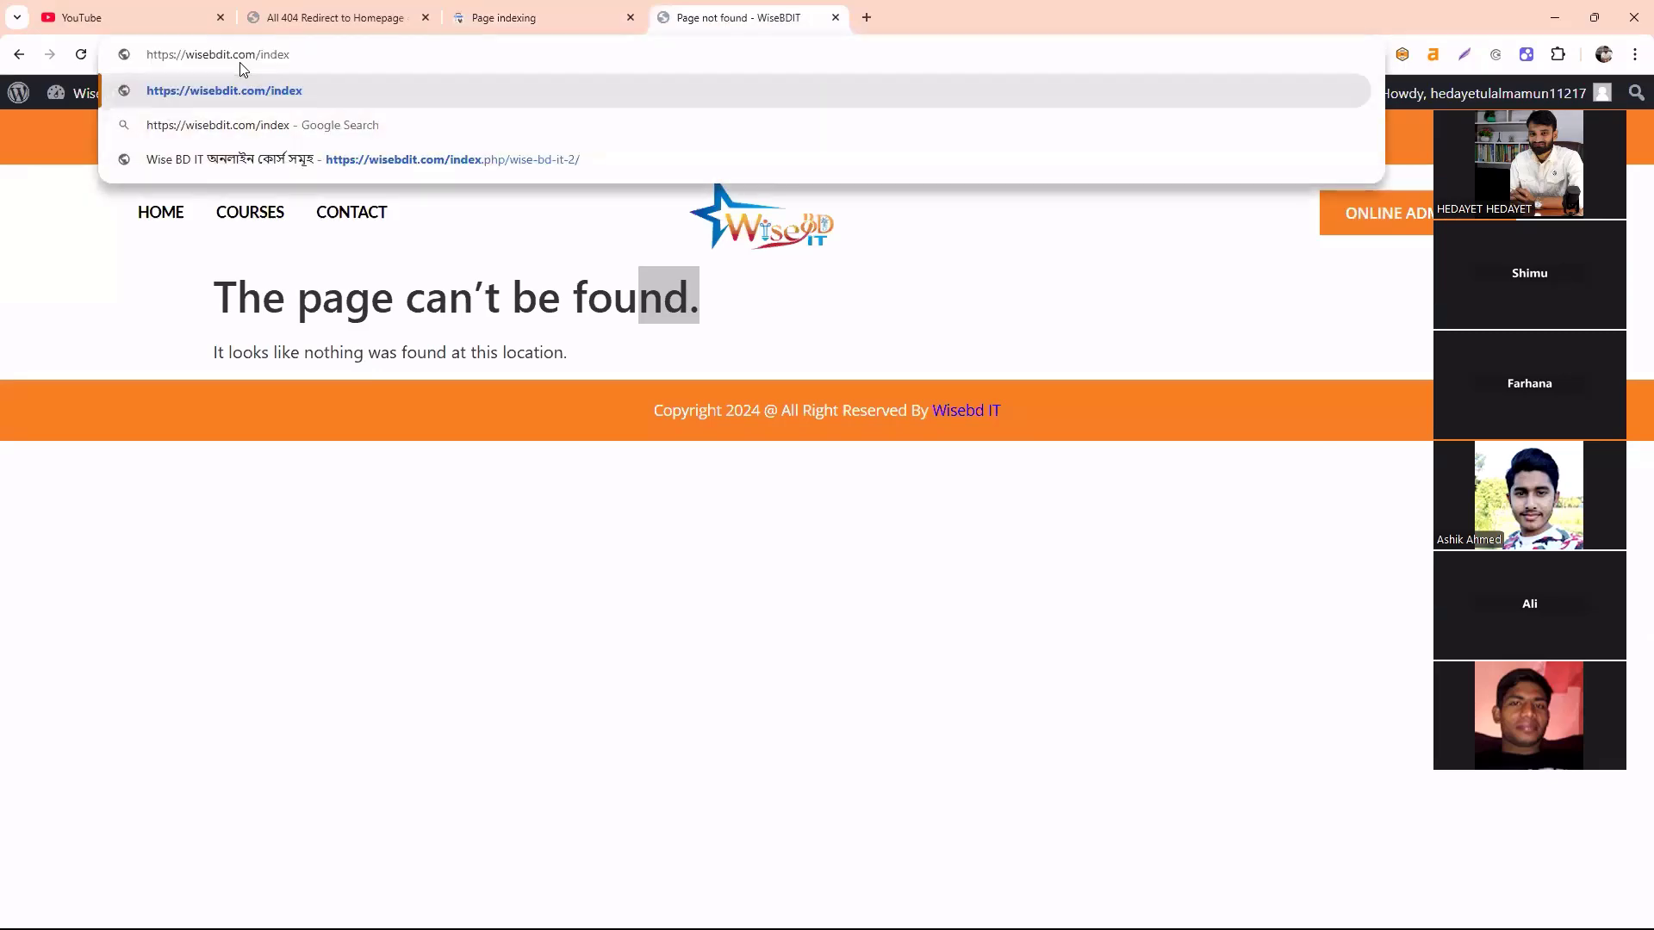
{"action": "key", "text": "Return"}
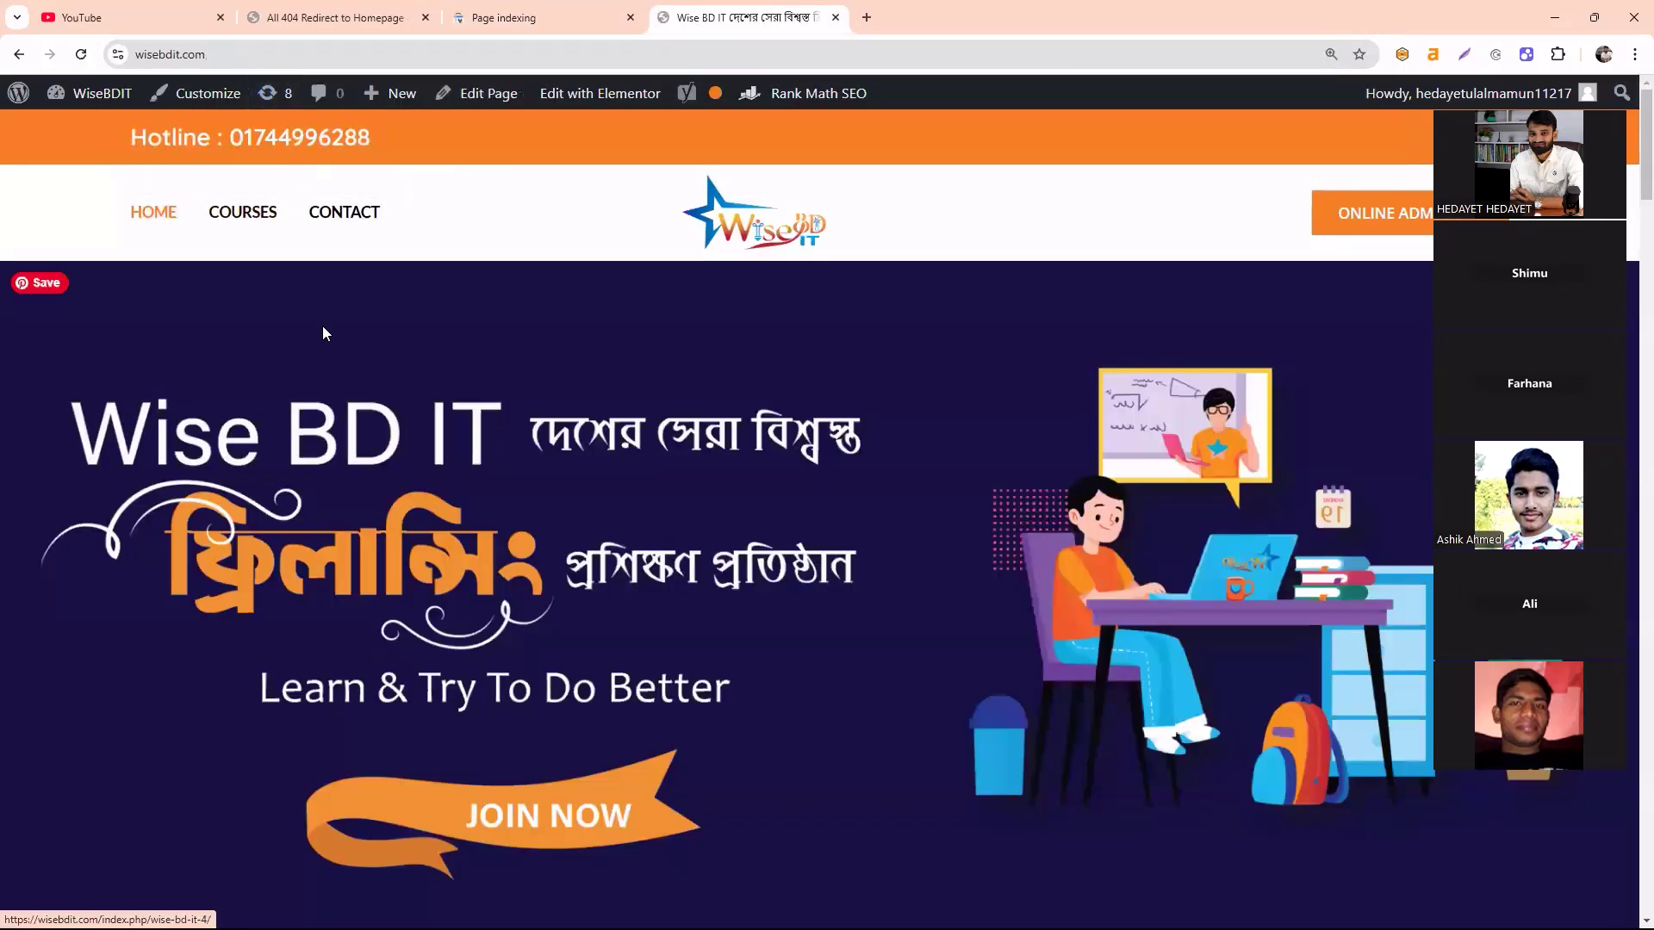
{"action": "left_click", "coordinate": [577, 11]}
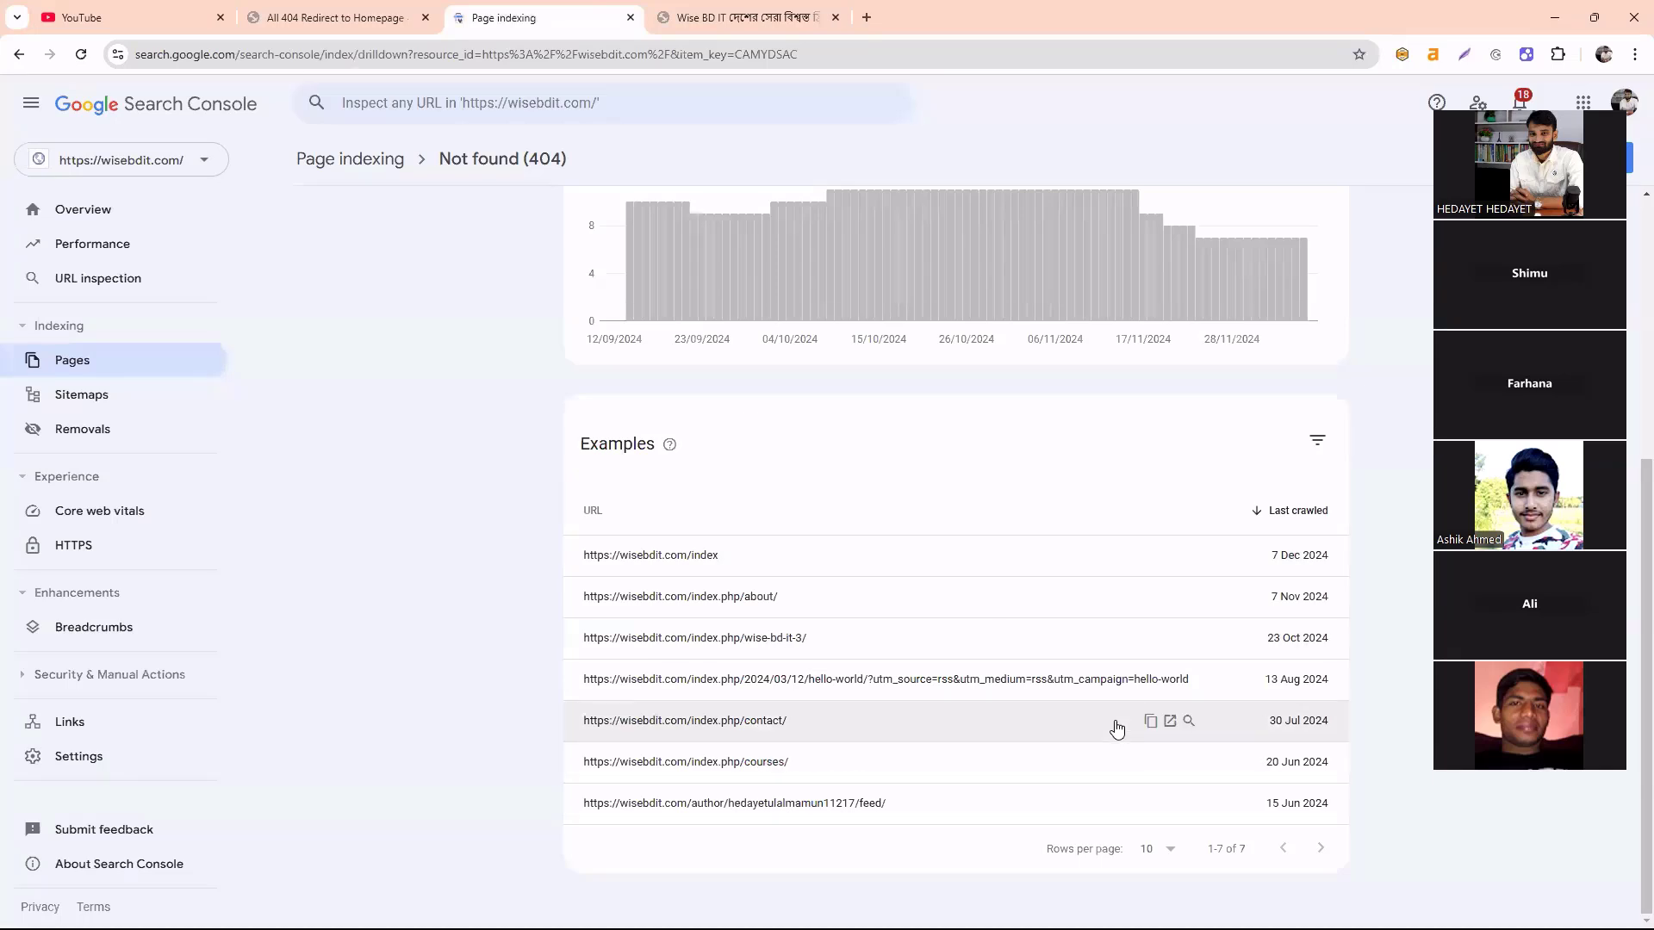
{"action": "left_click", "coordinate": [1150, 721]}
{"action": "left_click", "coordinate": [715, 17]}
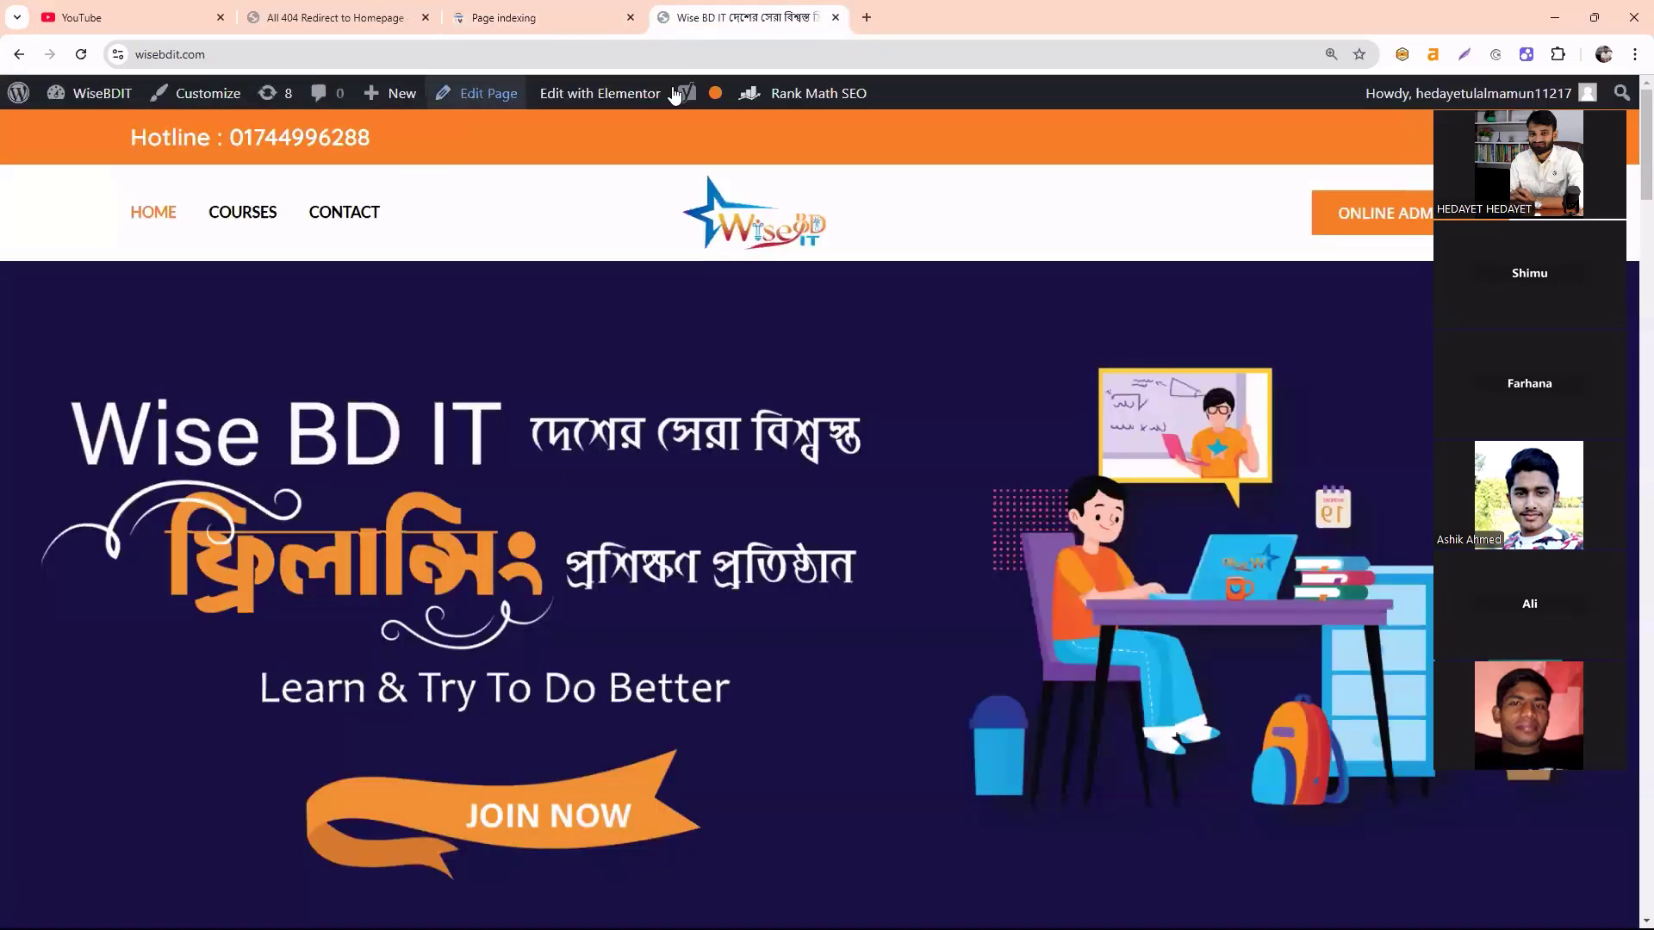
{"action": "left_click", "coordinate": [363, 58]}
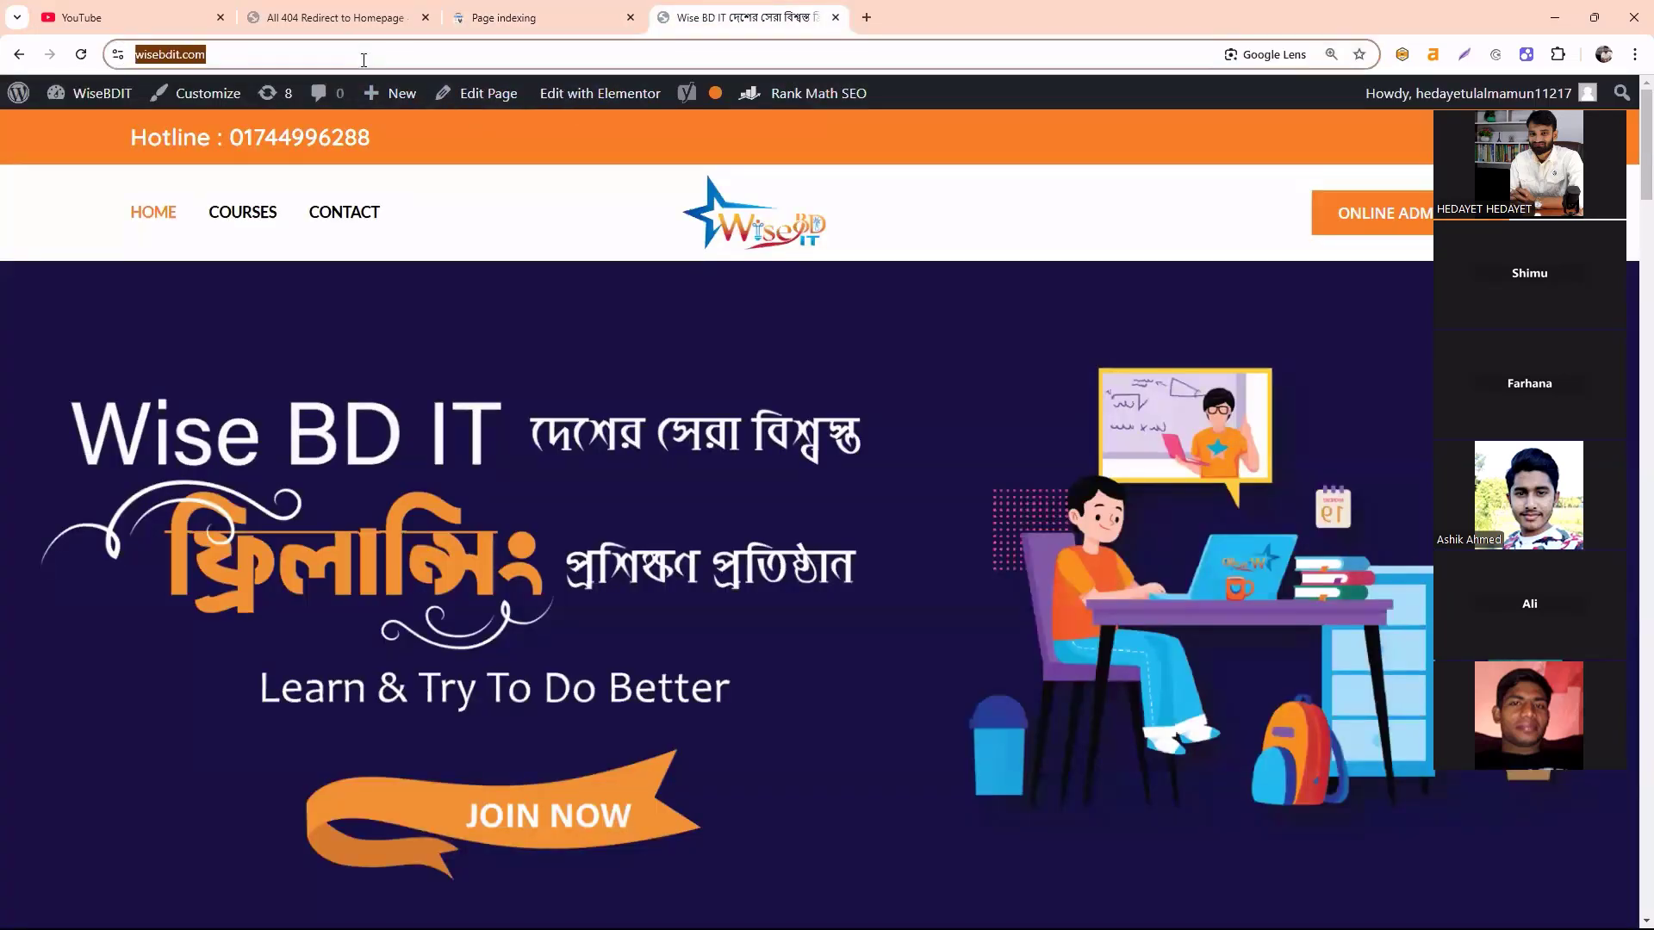
{"action": "key", "text": "ctrl+v"}
{"action": "key", "text": "Return"}
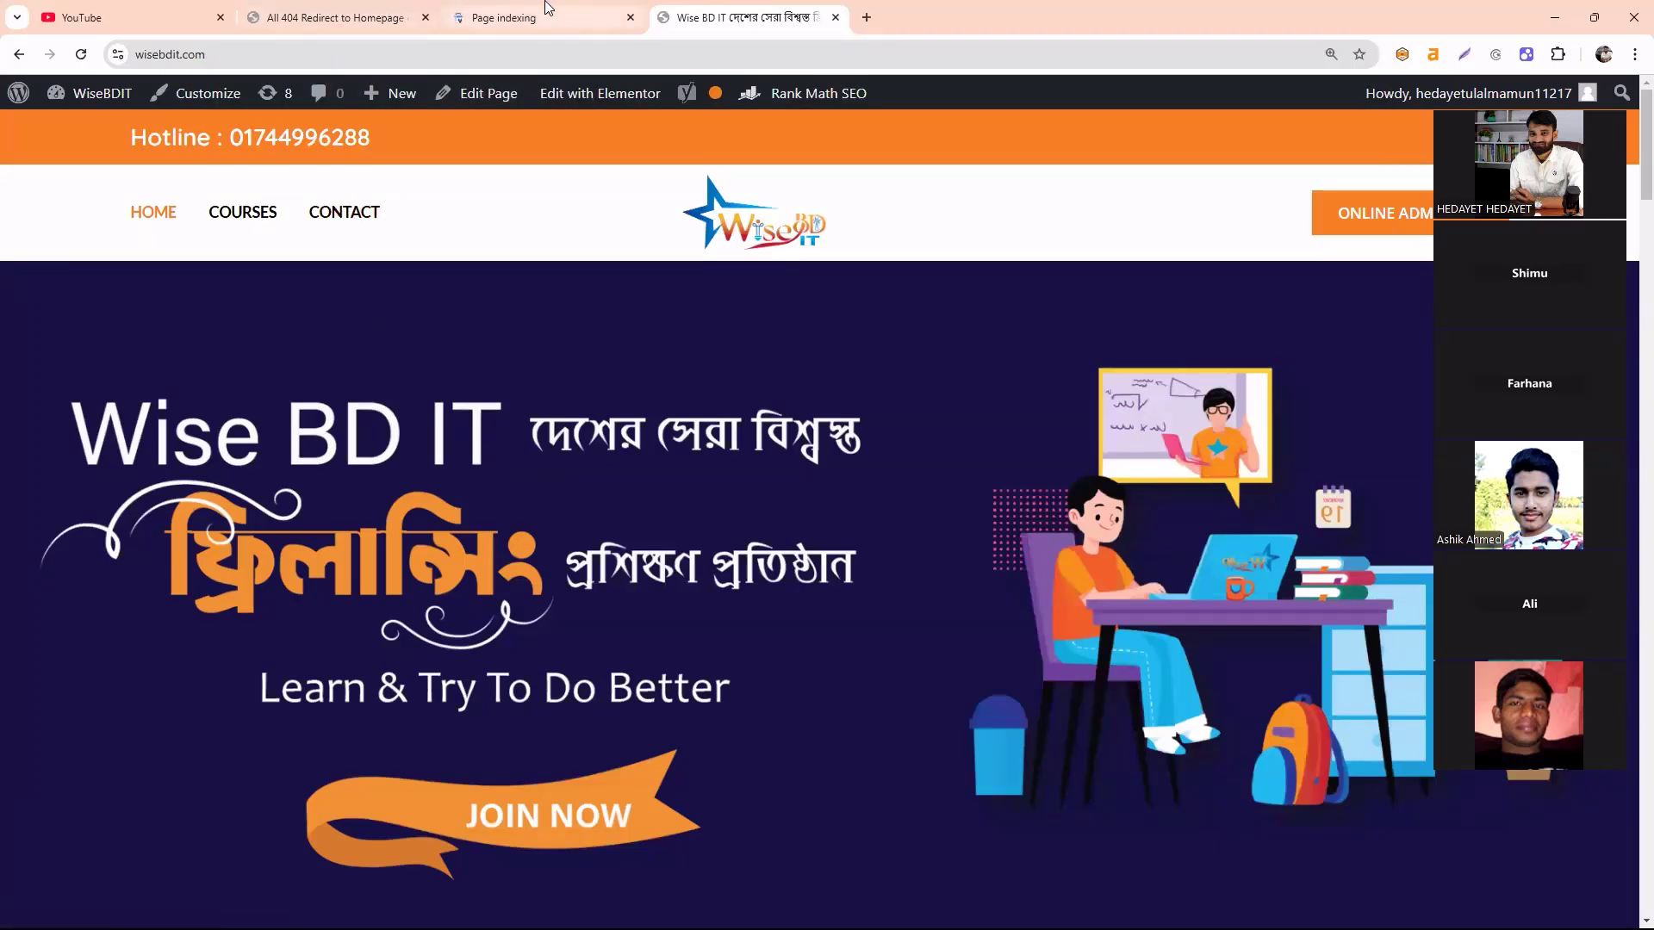
Copy the author feed URL from the 404 examples and test it in a new browser tab.
{"action": "left_click", "coordinate": [545, 12]}
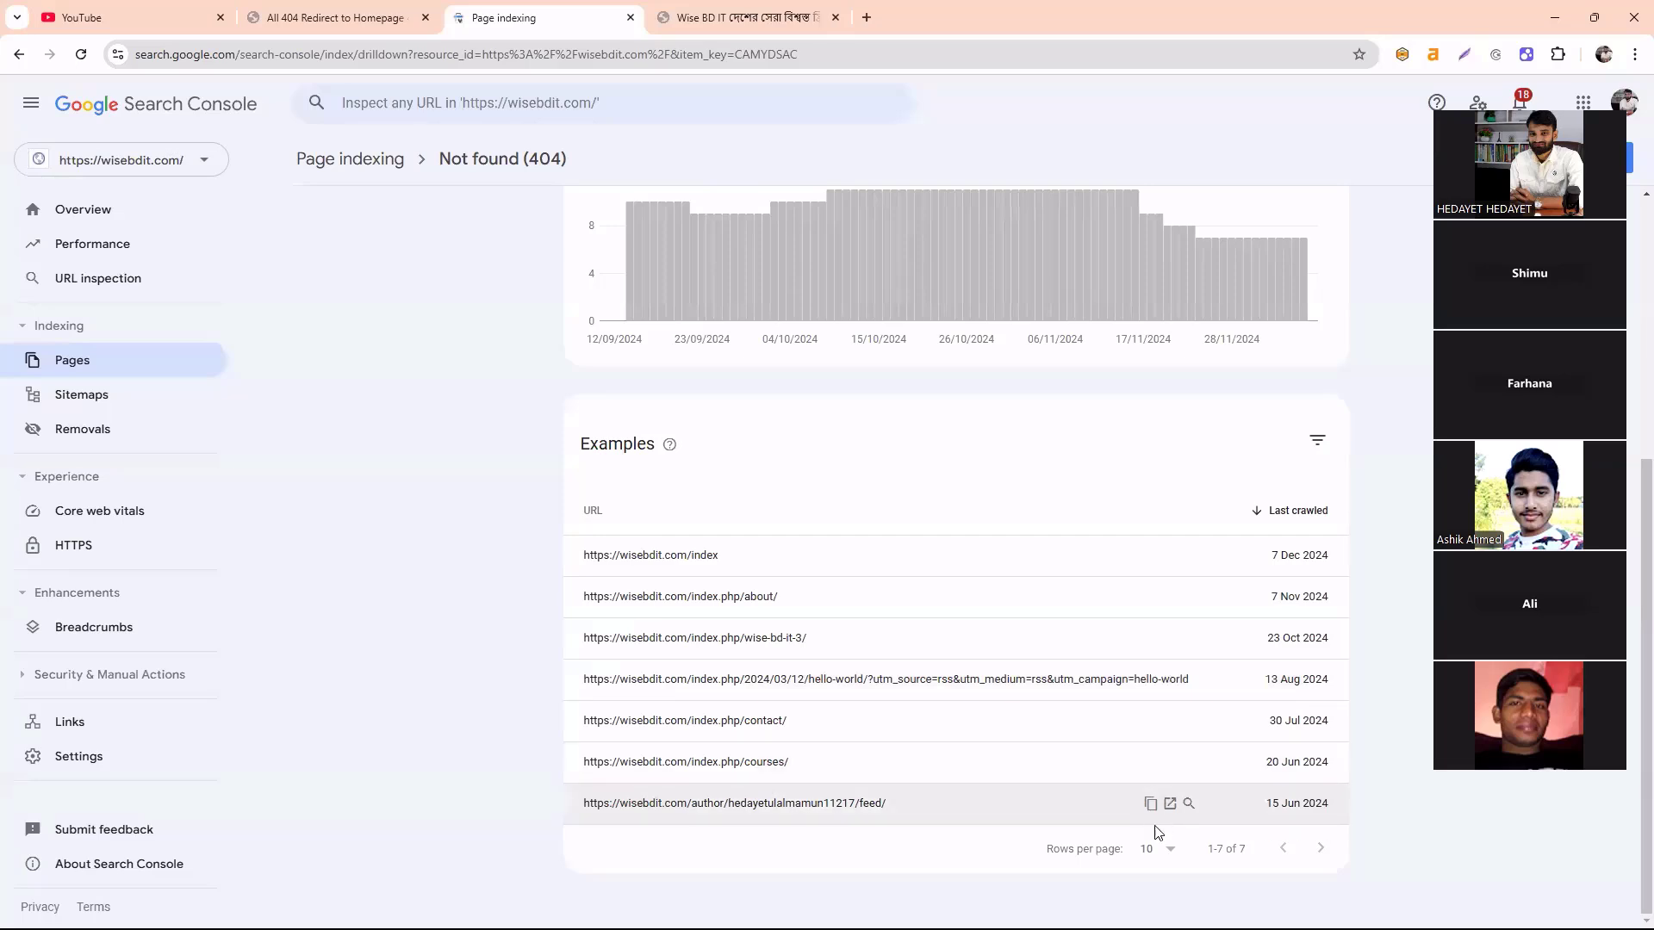
{"action": "left_click", "coordinate": [1150, 806]}
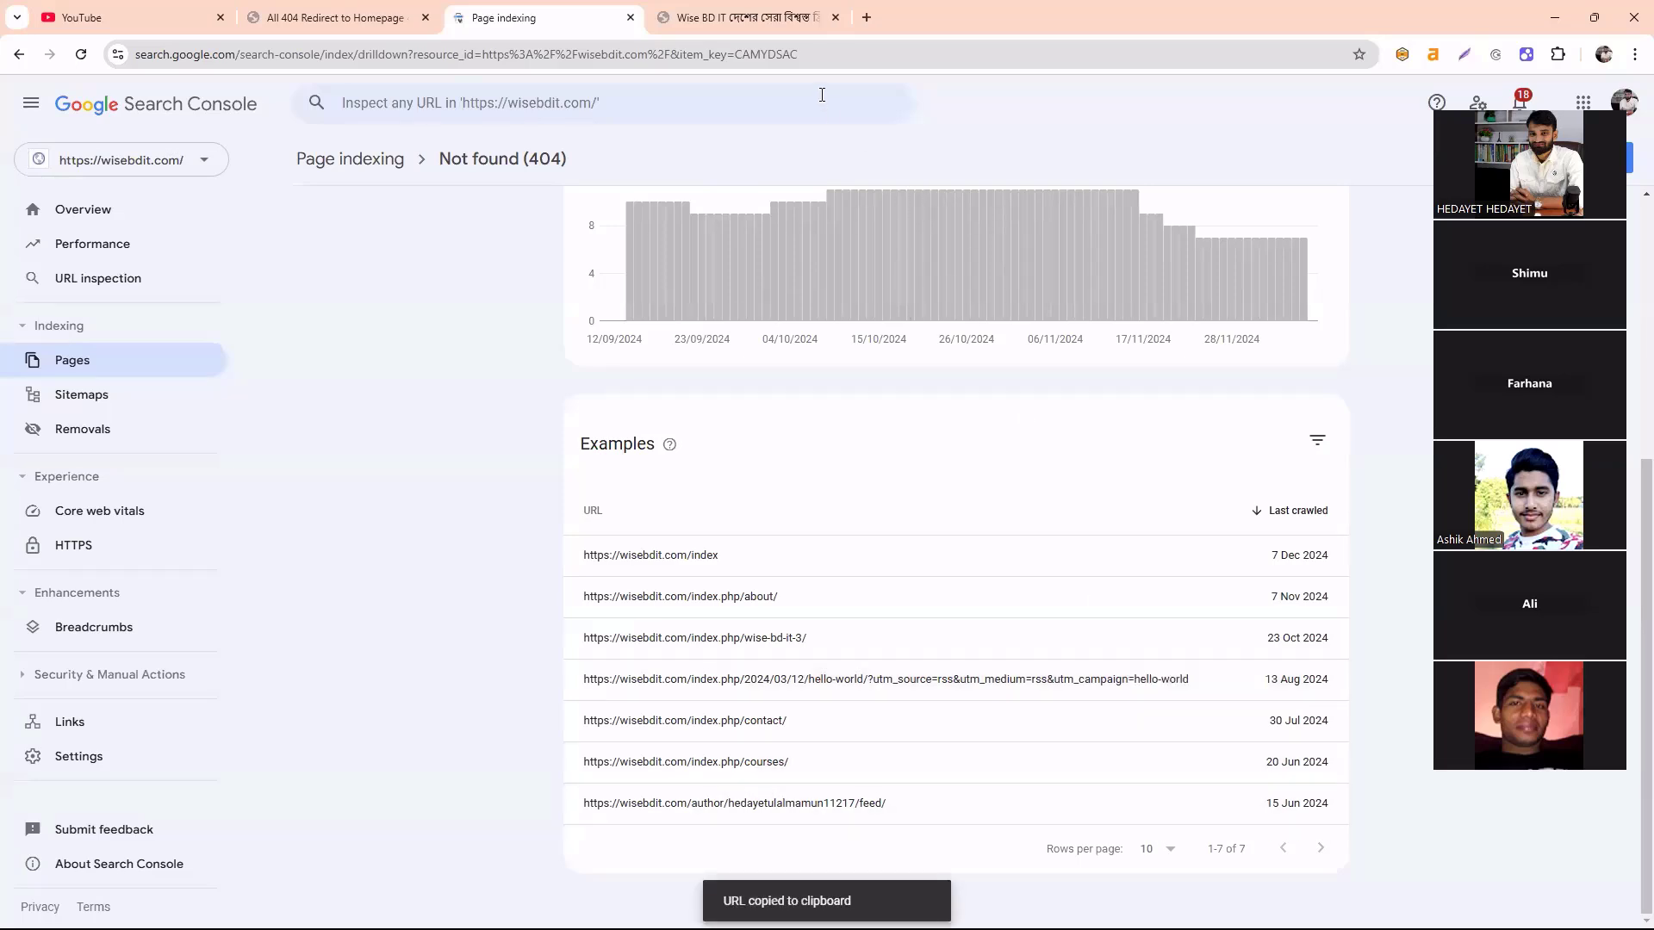
{"action": "left_click", "coordinate": [865, 18]}
{"action": "left_click", "coordinate": [527, 58]}
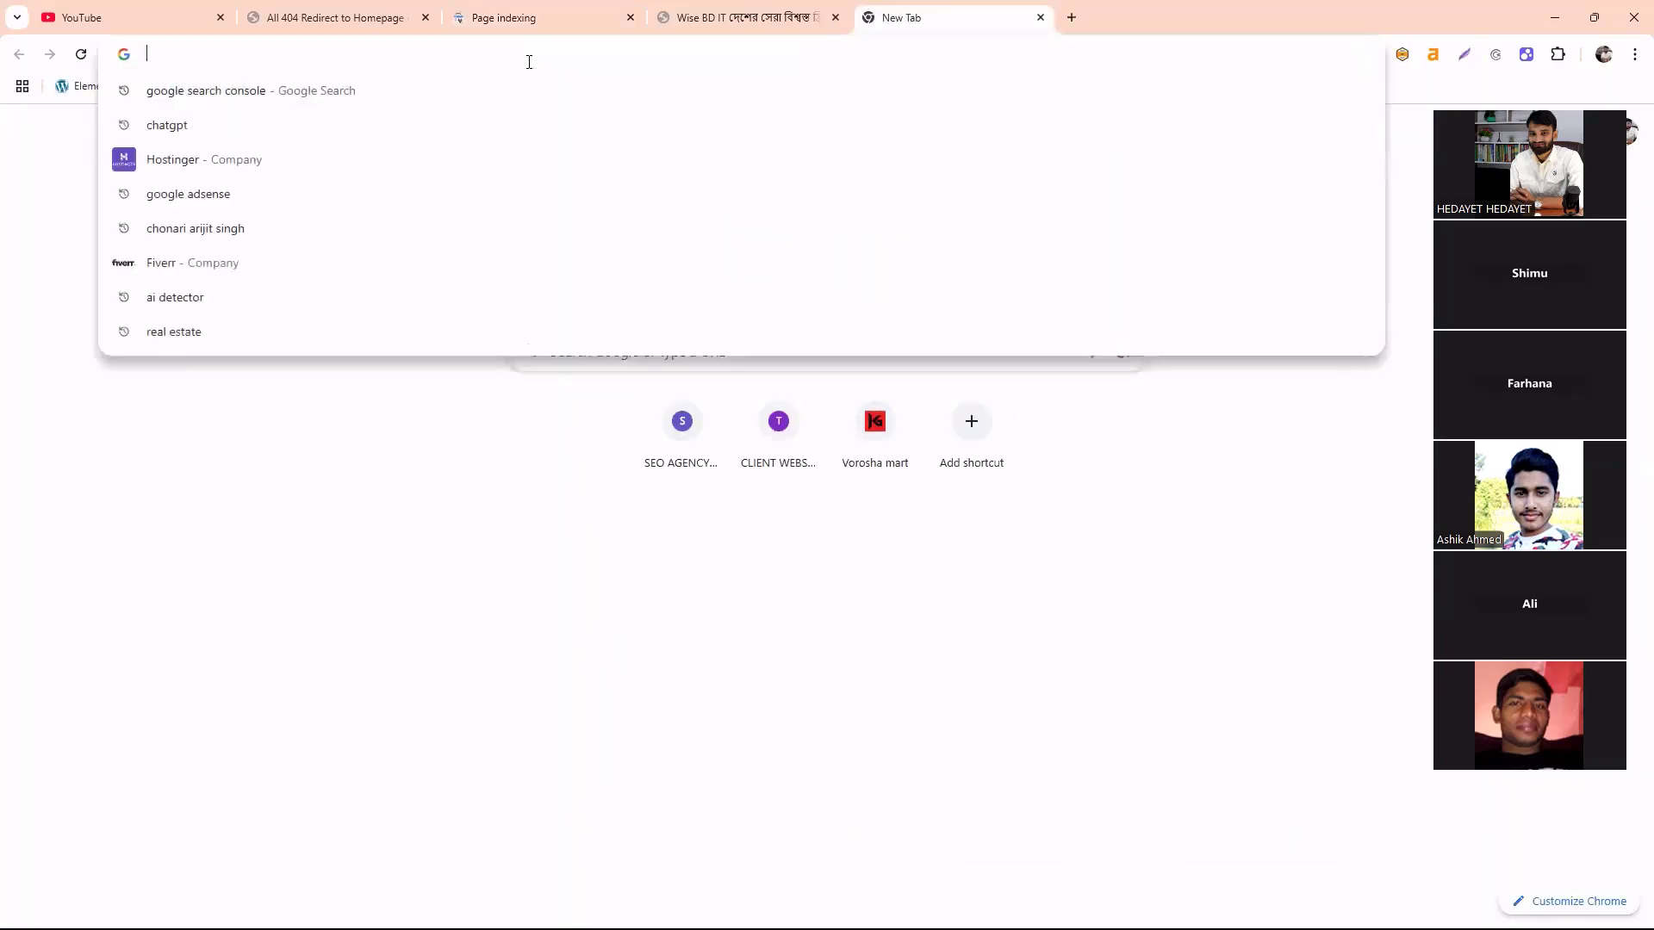